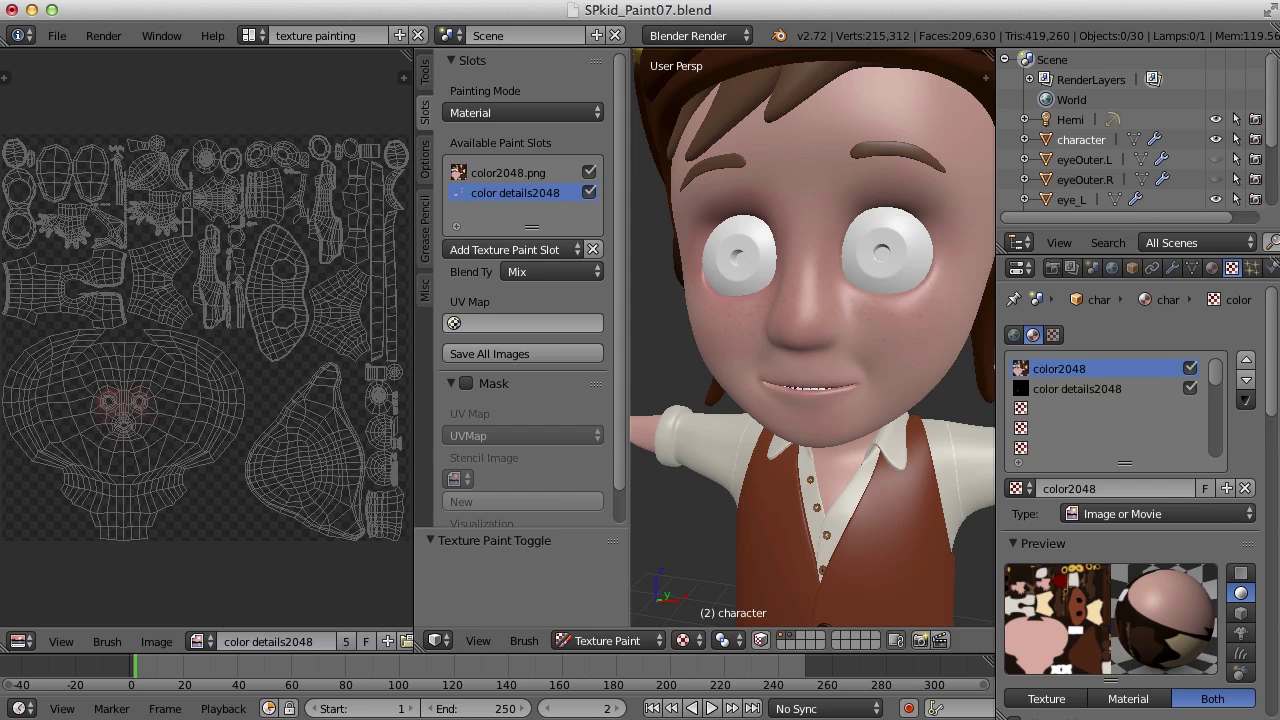
Select color2048.png in the Available Paint Slots list as the paint target.
{"action": "left_click", "coordinate": [508, 172]}
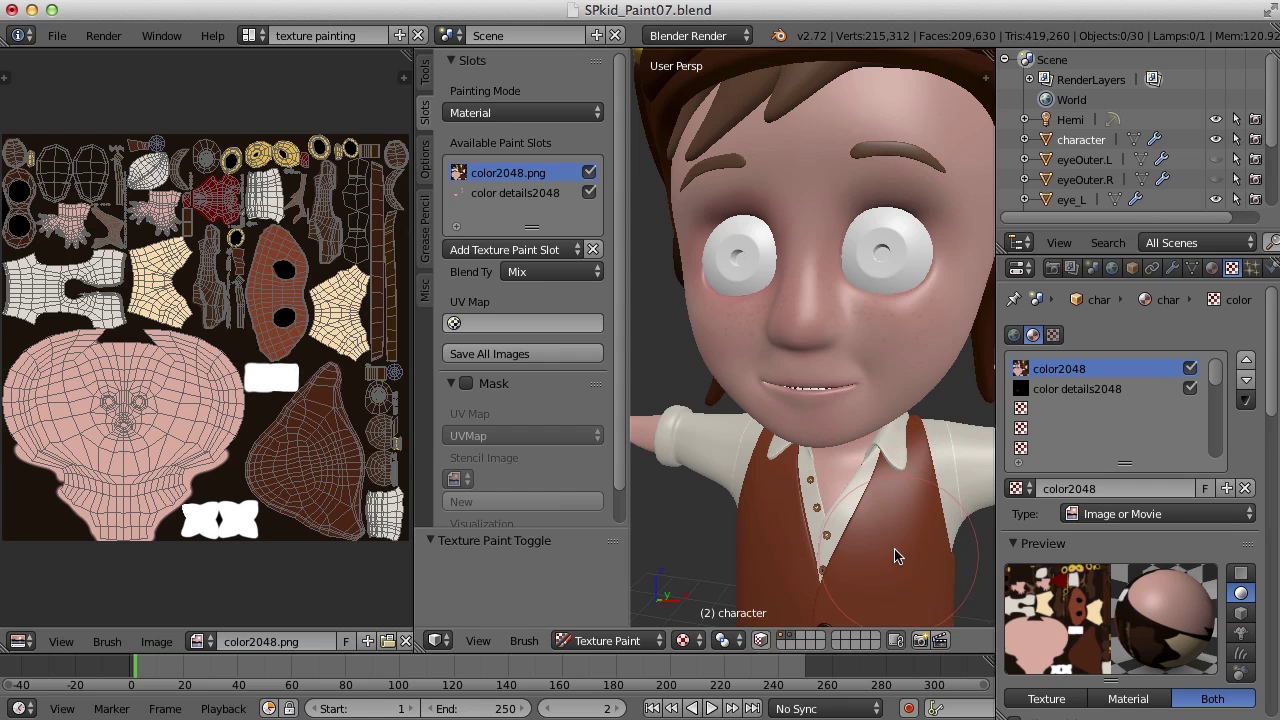
Frame the vest closely in the viewport and list the channels for a new paint slot.
{"action": "mouse_move", "coordinate": [891, 535]}
{"action": "middle_mouse_down", "text": "shift"}
{"action": "mouse_move", "coordinate": [853, 411]}
{"action": "mouse_move", "coordinate": [894, 310]}
{"action": "mouse_move", "coordinate": [878, 312]}
{"action": "middle_mouse_up", "text": "shift"}
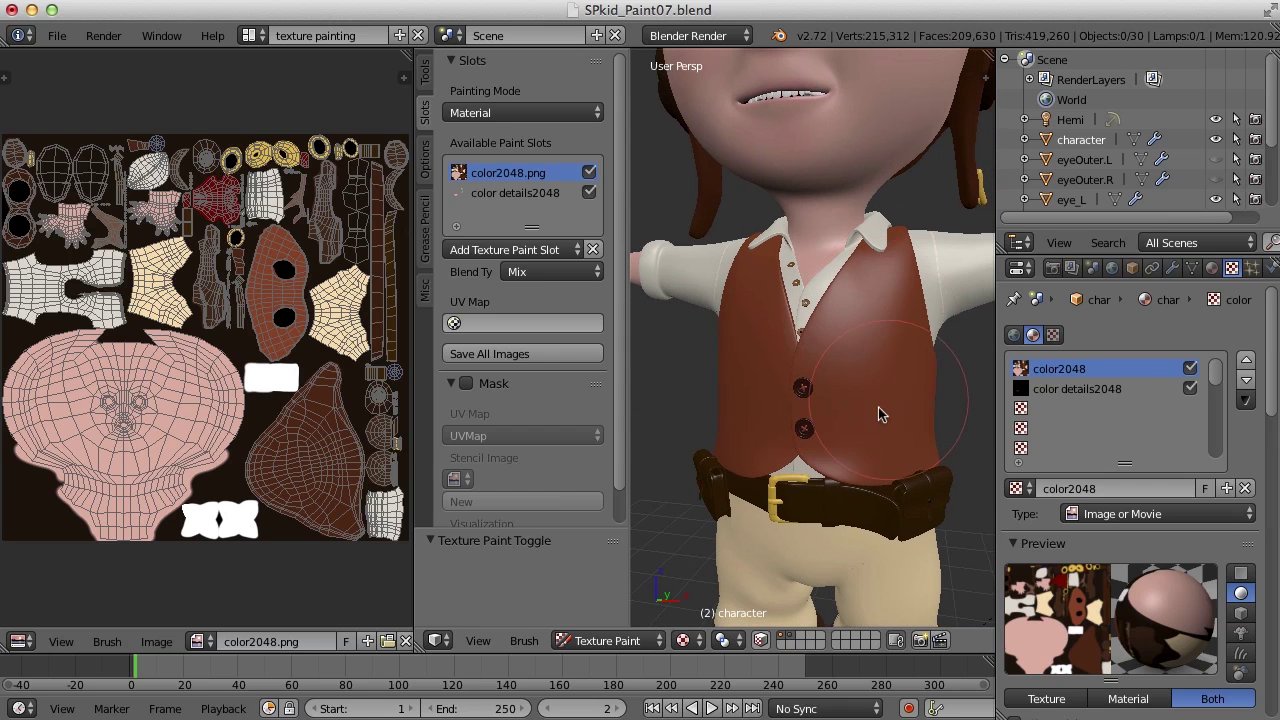
{"action": "mouse_move", "coordinate": [897, 406]}
{"action": "middle_mouse_down"}
{"action": "mouse_move", "coordinate": [754, 423]}
{"action": "mouse_move", "coordinate": [891, 399]}
{"action": "mouse_move", "coordinate": [871, 376]}
{"action": "mouse_move", "coordinate": [885, 408]}
{"action": "mouse_move", "coordinate": [897, 374]}
{"action": "mouse_move", "coordinate": [840, 428]}
{"action": "mouse_move", "coordinate": [862, 430]}
{"action": "mouse_move", "coordinate": [826, 429]}
{"action": "mouse_move", "coordinate": [865, 438]}
{"action": "middle_mouse_up"}
{"action": "scroll", "coordinate": [896, 374], "scroll_direction": "up", "scroll_amount": 2}
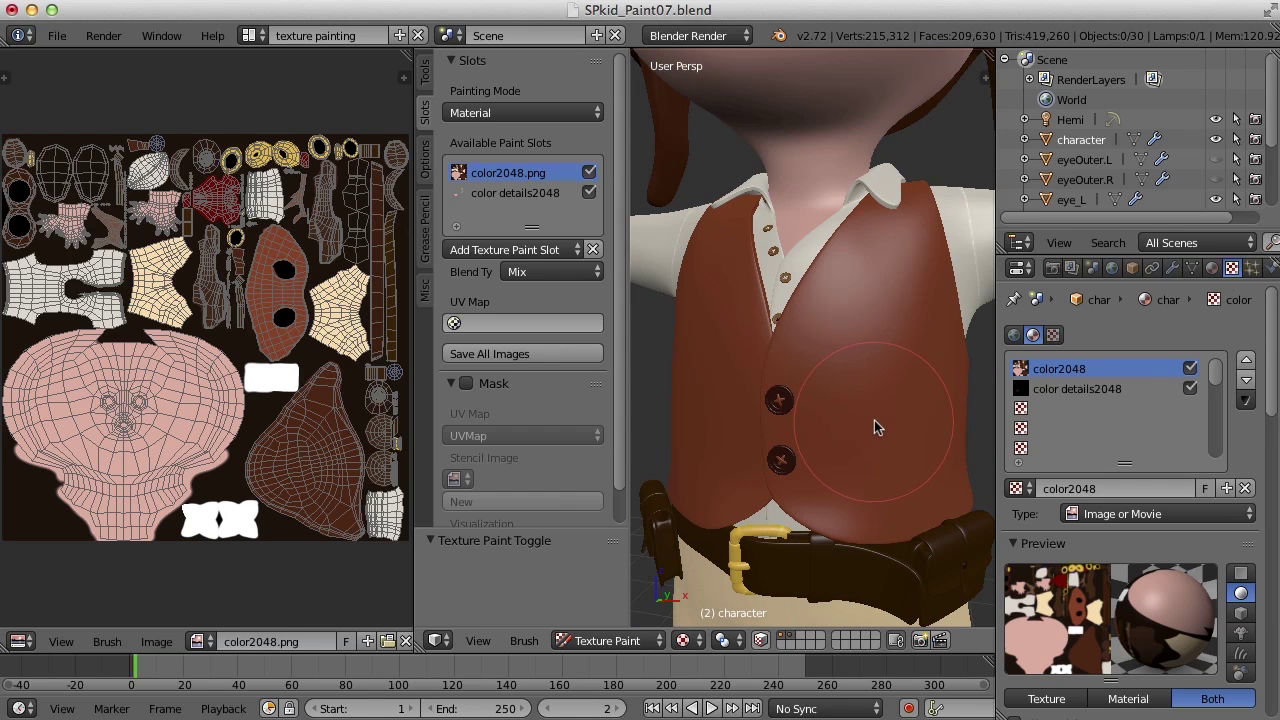
{"action": "left_click", "coordinate": [540, 250]}
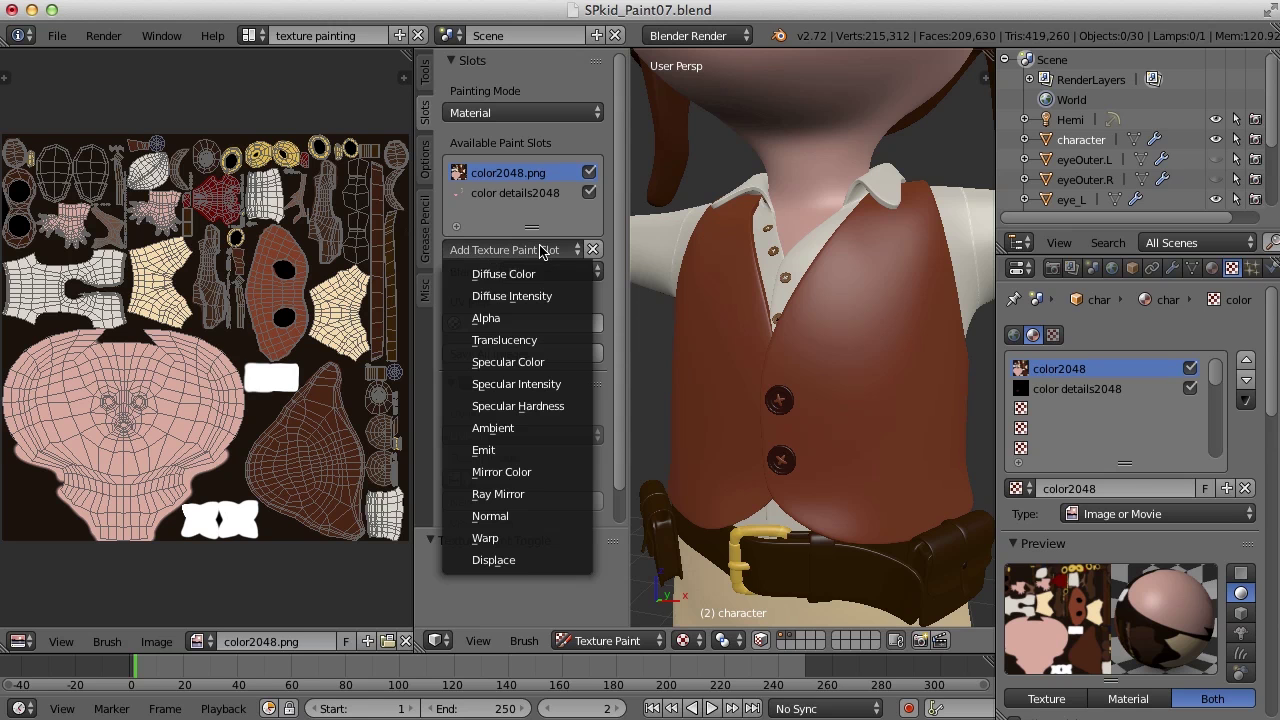
Set up a Normal paint slot named bump at 2048 × 2048 px.
{"action": "left_click", "coordinate": [509, 517]}
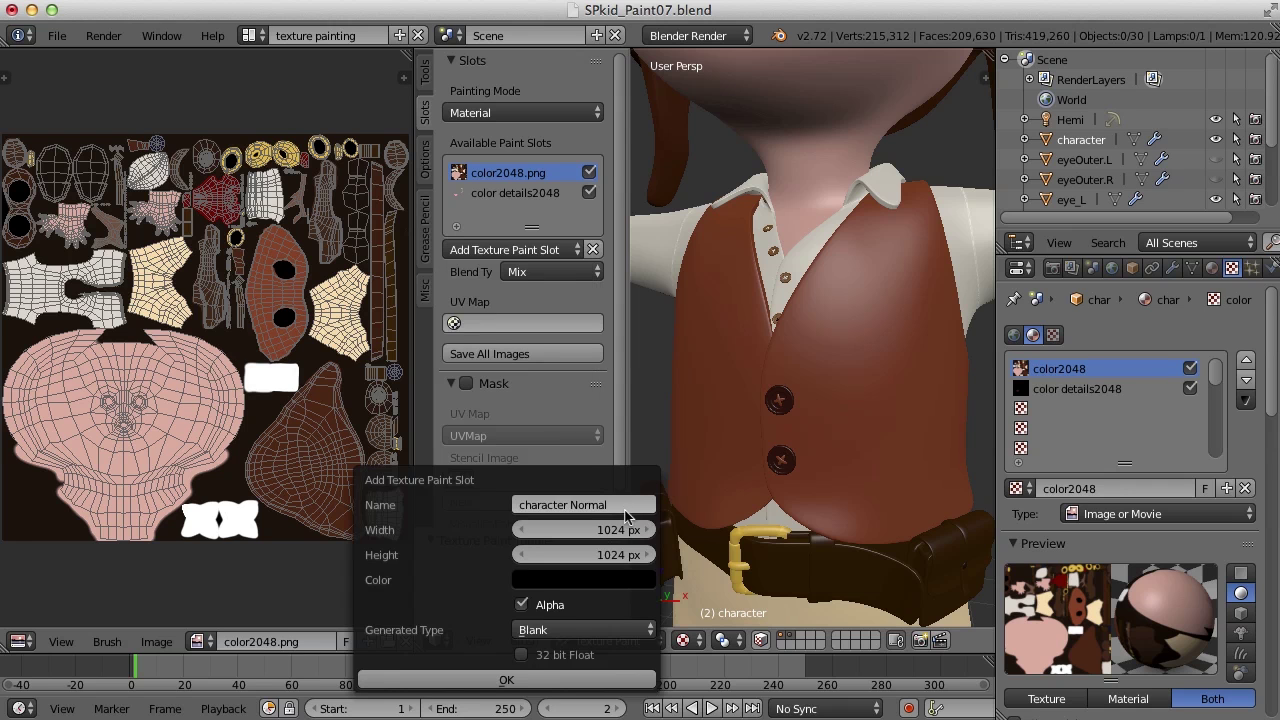
{"action": "left_click", "coordinate": [620, 506]}
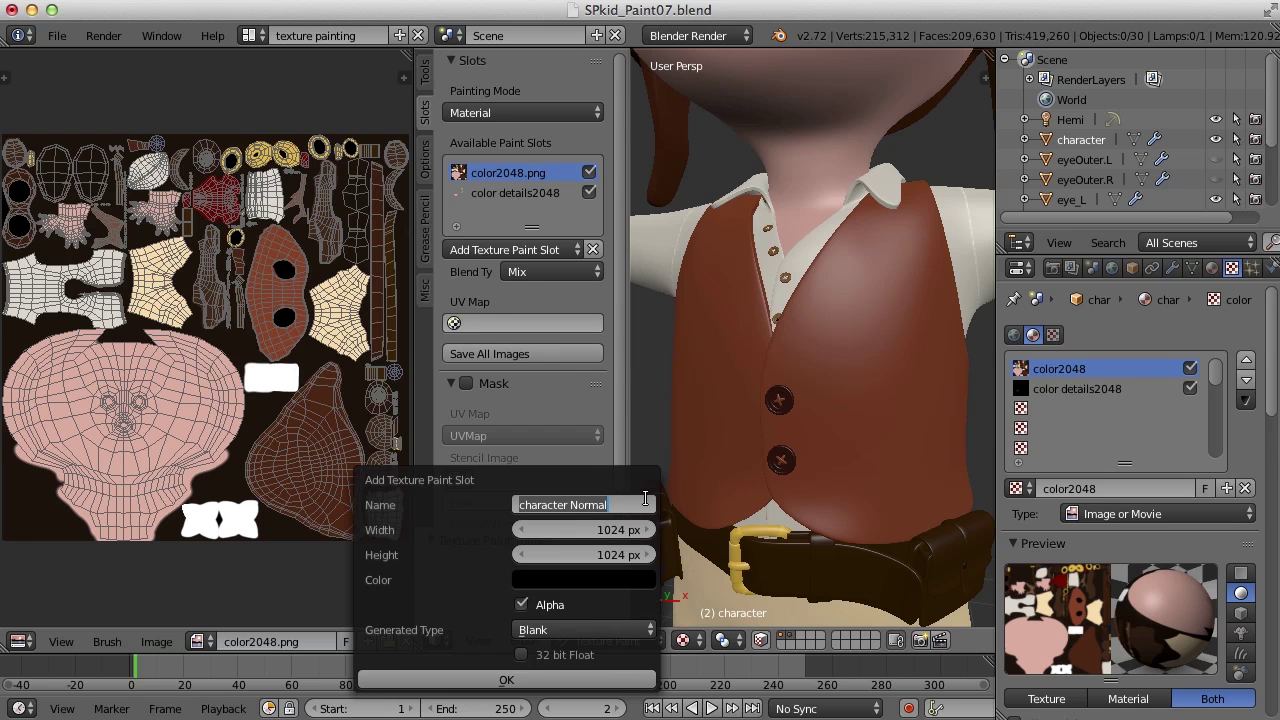
{"action": "type", "text": "bump"}
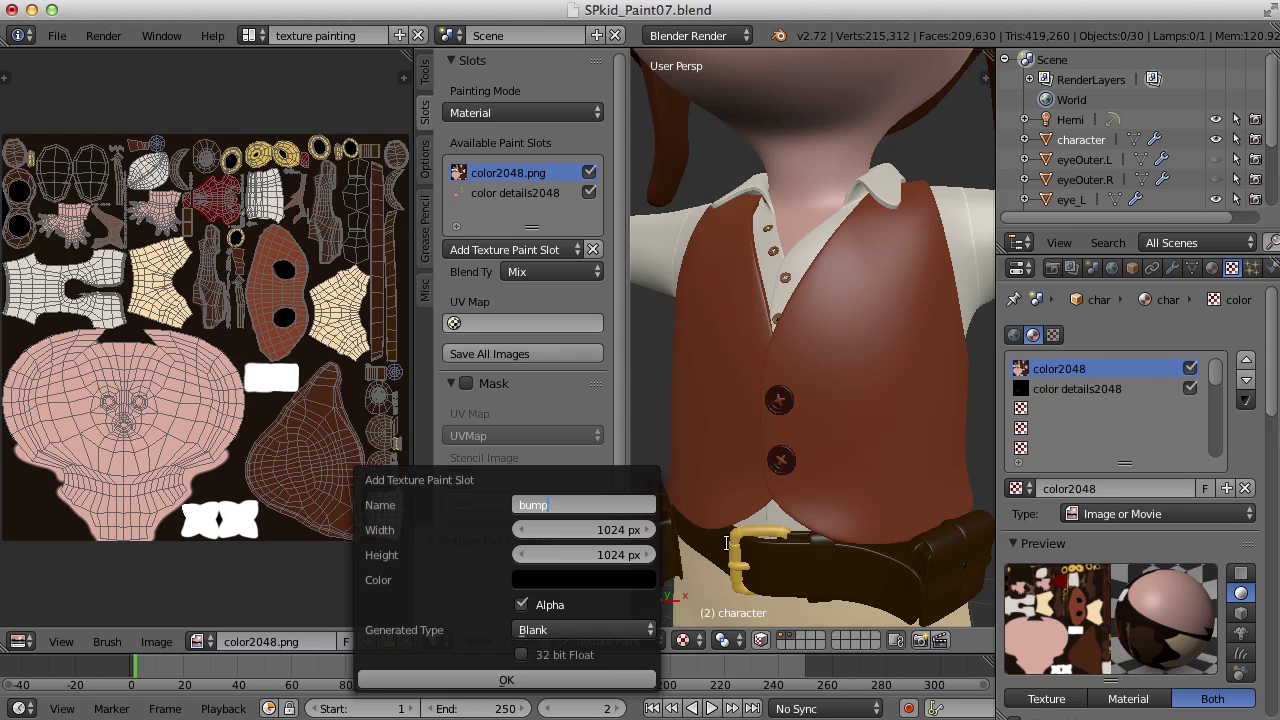
{"action": "key", "text": "Return"}
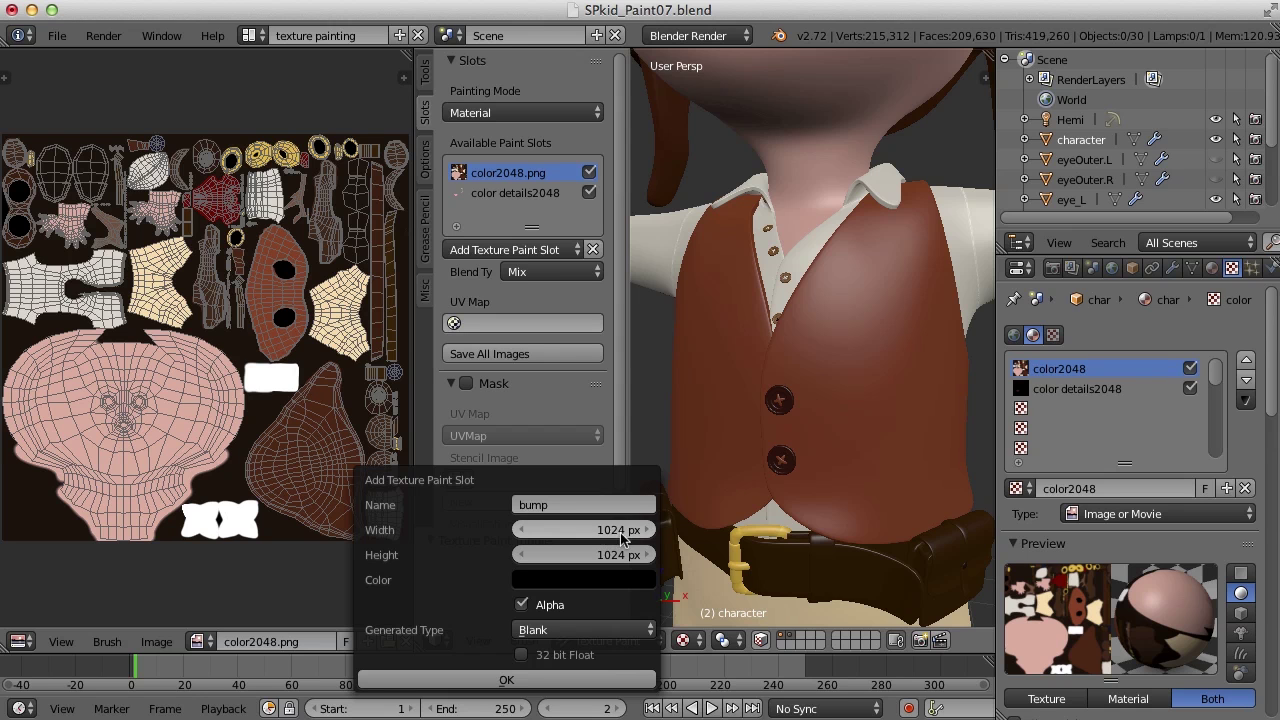
{"action": "left_click", "coordinate": [617, 532]}
{"action": "type", "text": "2048"}
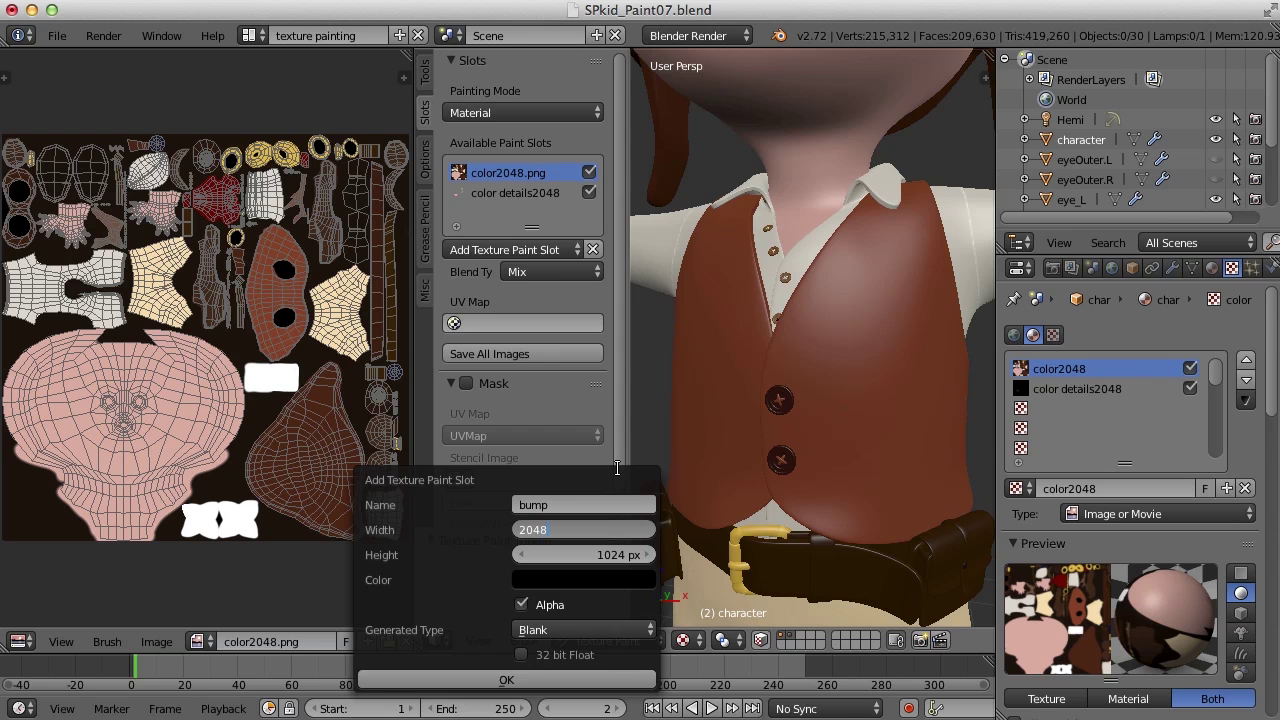
{"action": "key", "text": "Tab"}
{"action": "type", "text": "2048"}
{"action": "key", "text": "Tab"}
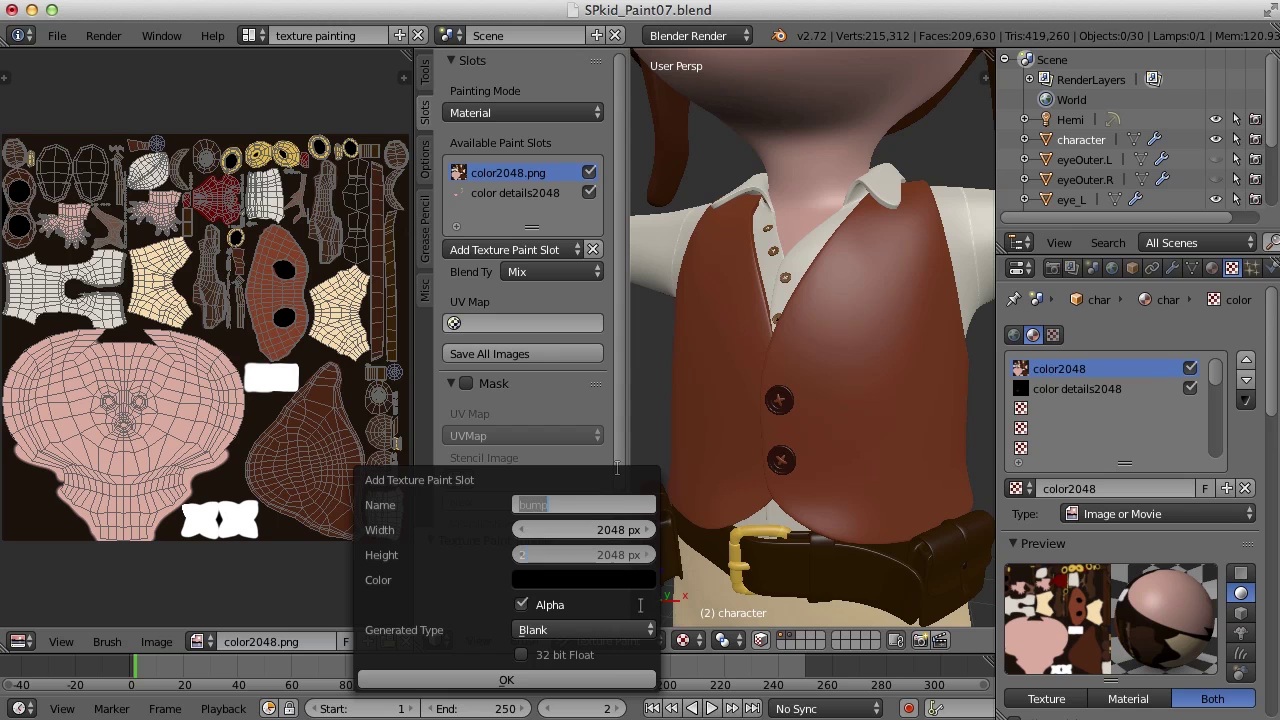
{"action": "left_click", "coordinate": [624, 586]}
Give the bump slot a 0.5 mid-grey fill colour and create it.
{"action": "left_click", "coordinate": [622, 586]}
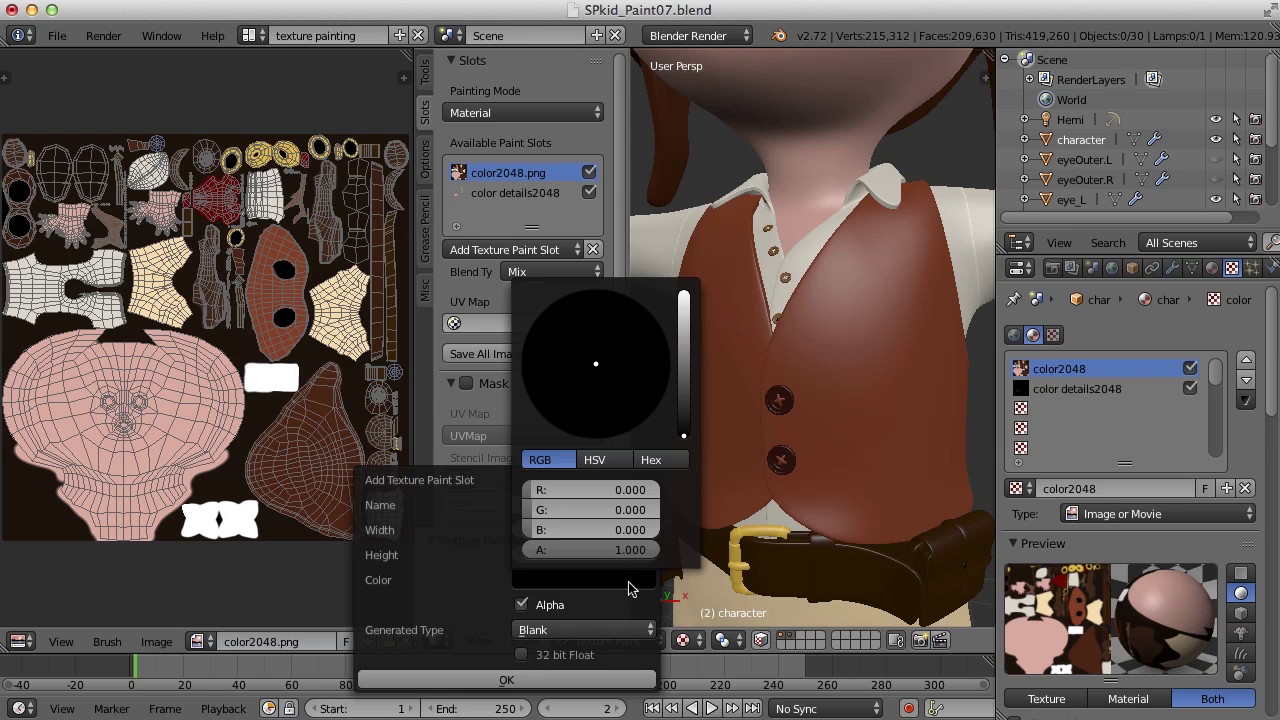
{"action": "mouse_move", "coordinate": [597, 489]}
{"action": "left_mouse_down"}
{"action": "mouse_move", "coordinate": [600, 530]}
{"action": "mouse_move", "coordinate": [634, 521]}
{"action": "left_mouse_up"}
{"action": "type", "text": ".5"}
{"action": "key", "text": "Return"}
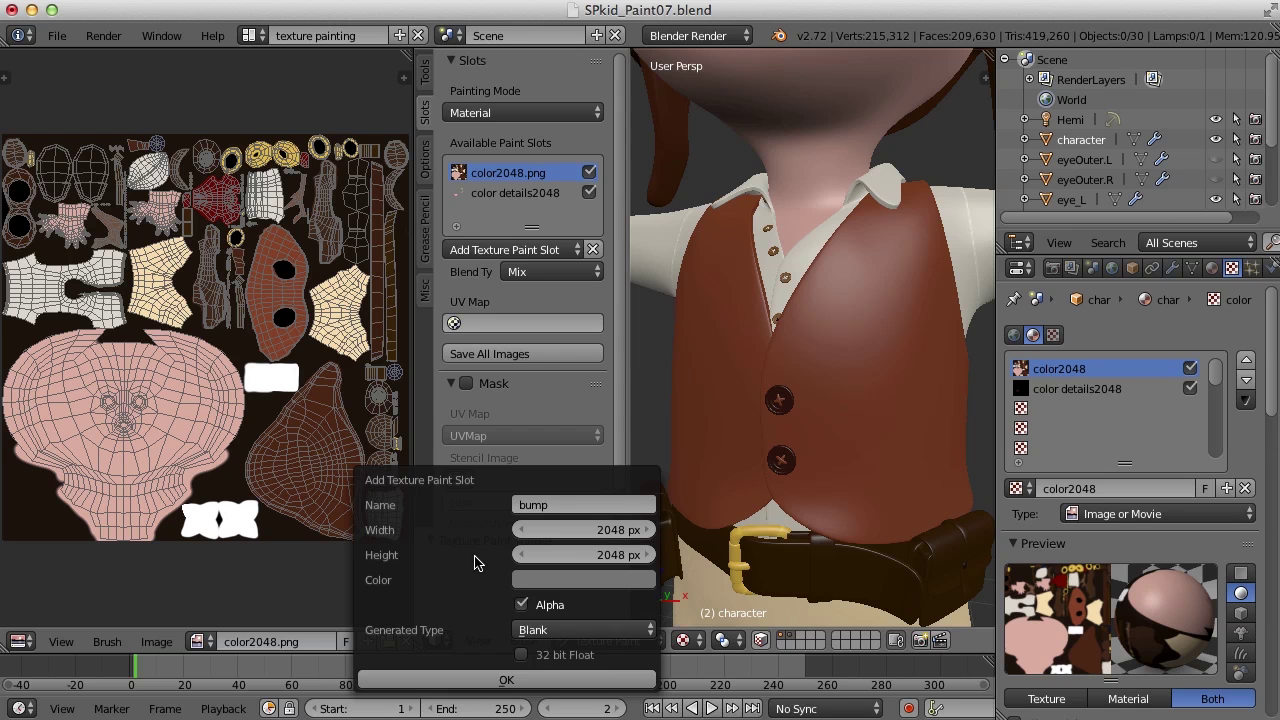
{"action": "left_click", "coordinate": [482, 681]}
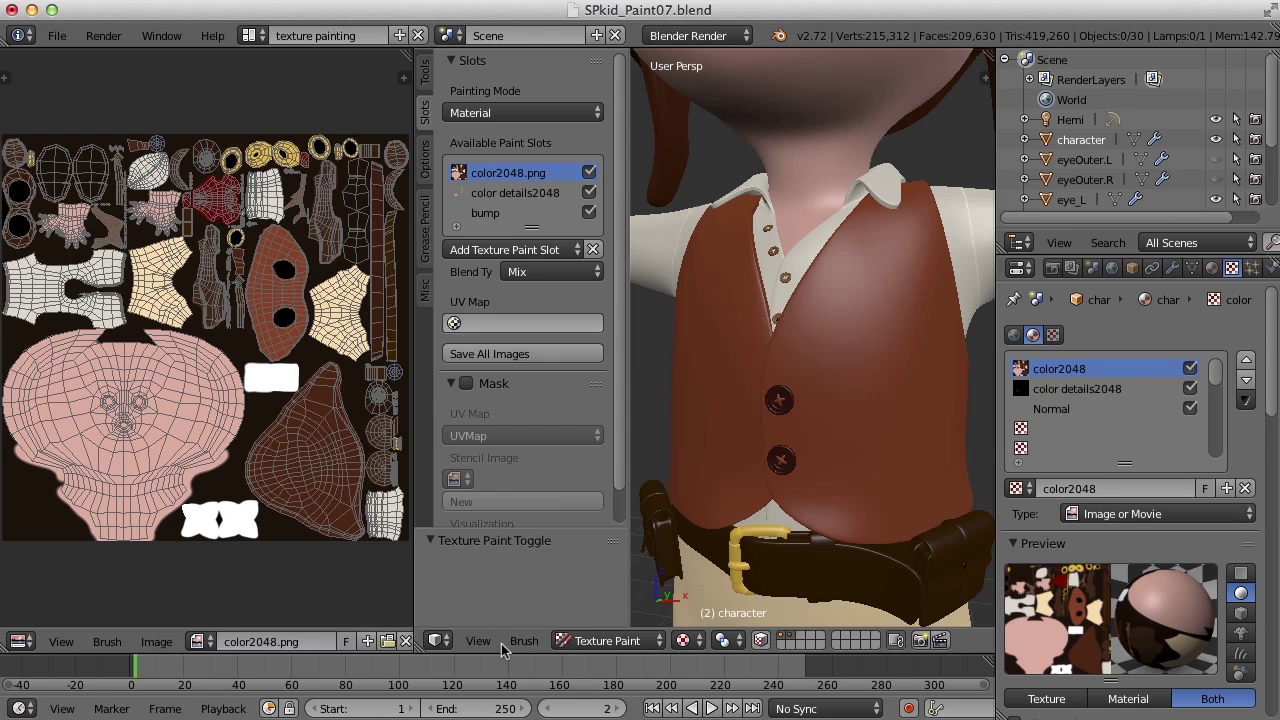
Make bump the active paint slot and rename the Normal texture entry to bump.
{"action": "left_click", "coordinate": [487, 217]}
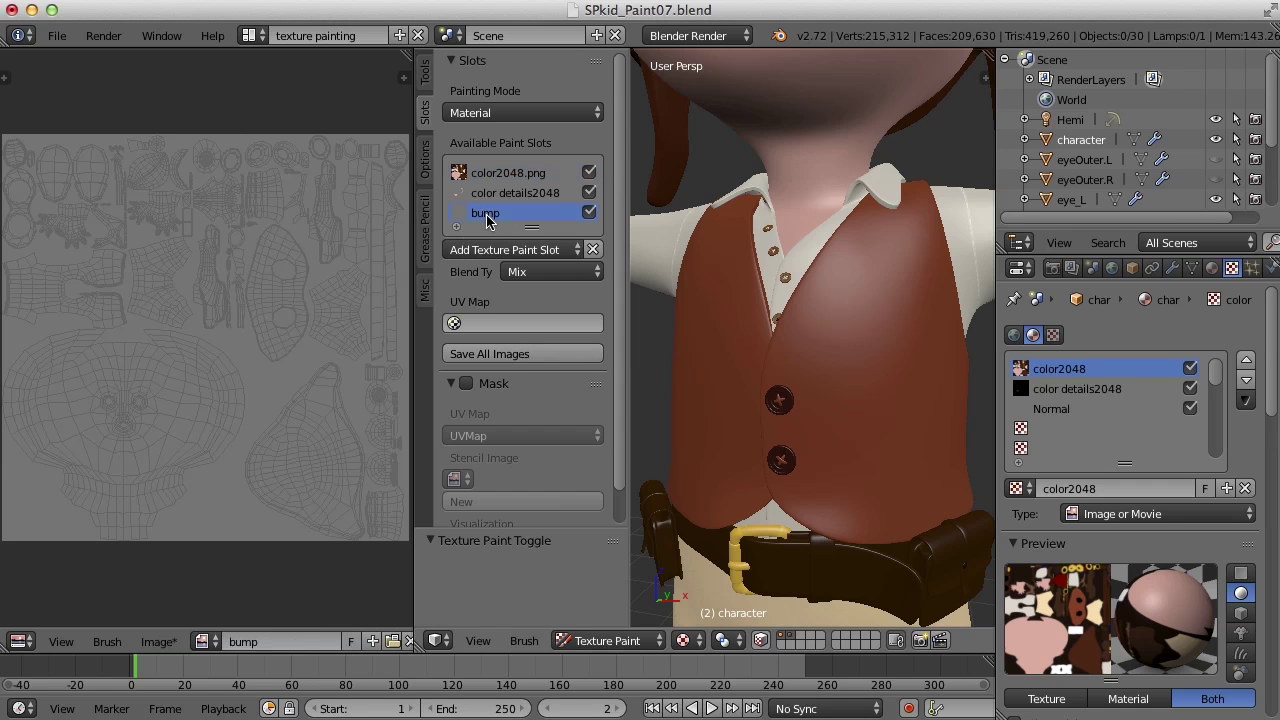
{"action": "double_click", "coordinate": [1062, 411]}
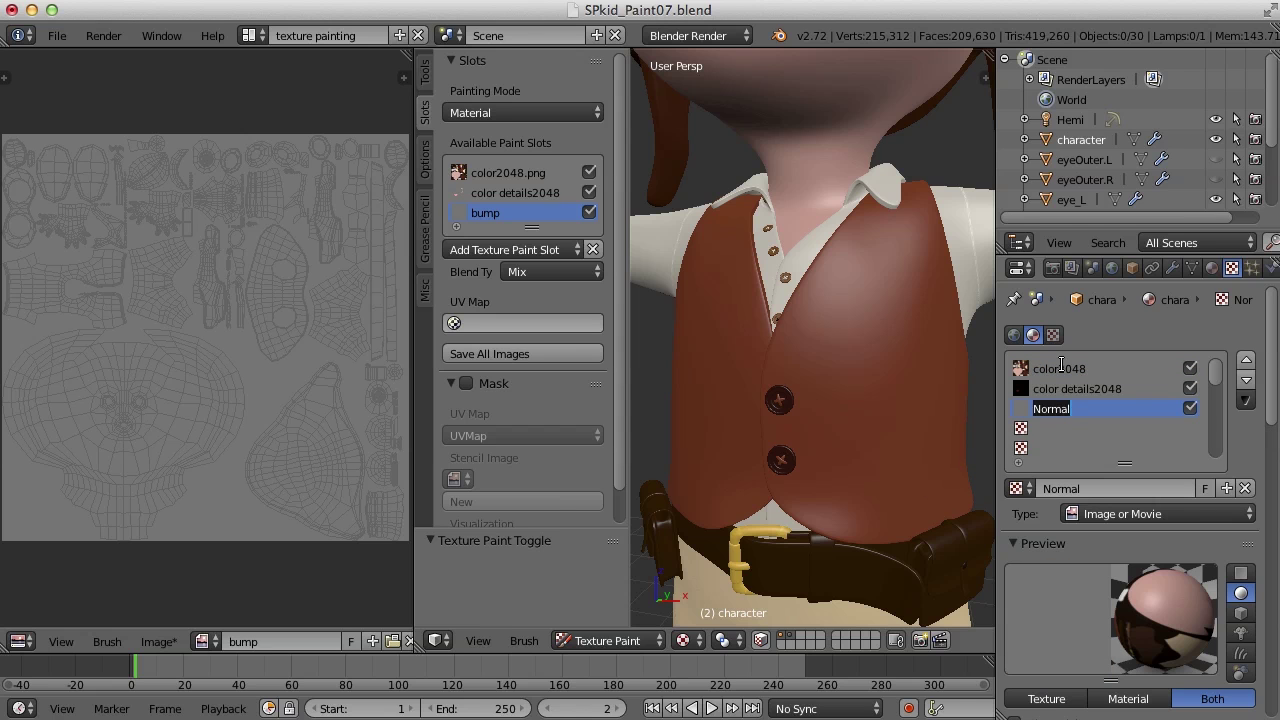
{"action": "type", "text": "bump"}
{"action": "key", "text": "Return"}
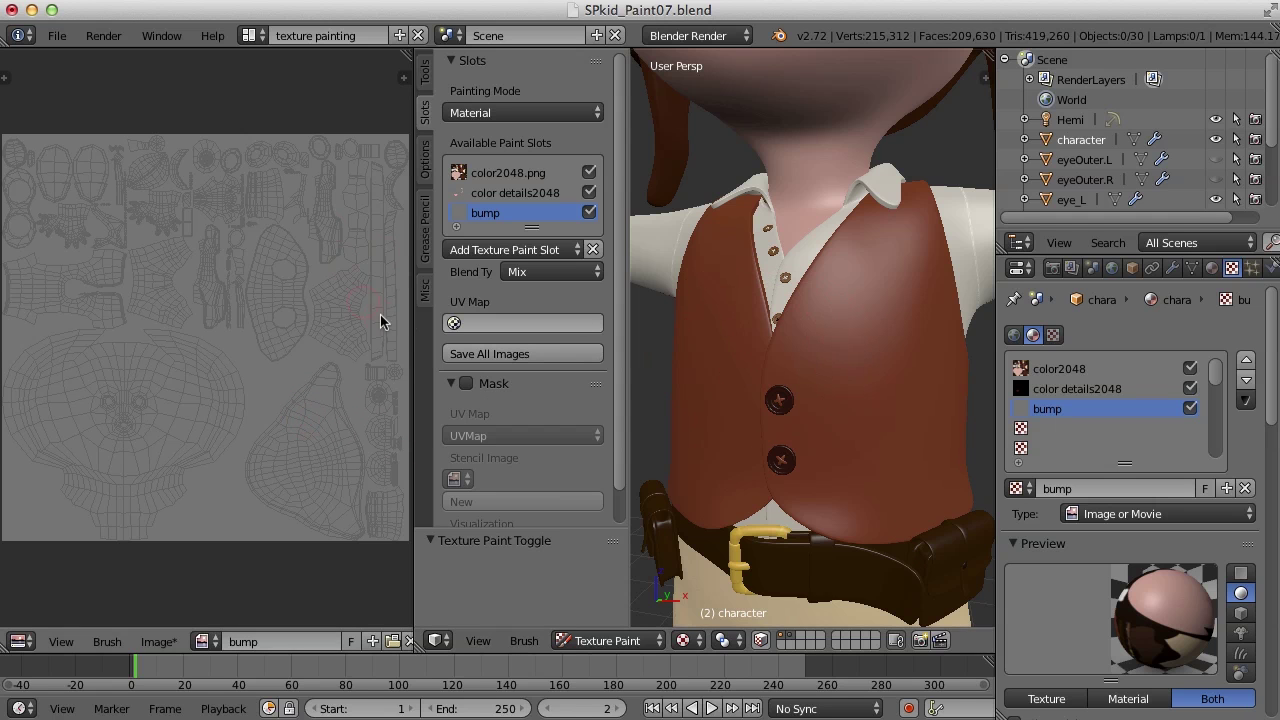
{"action": "scroll", "coordinate": [306, 270], "scroll_direction": "up", "scroll_amount": 5}
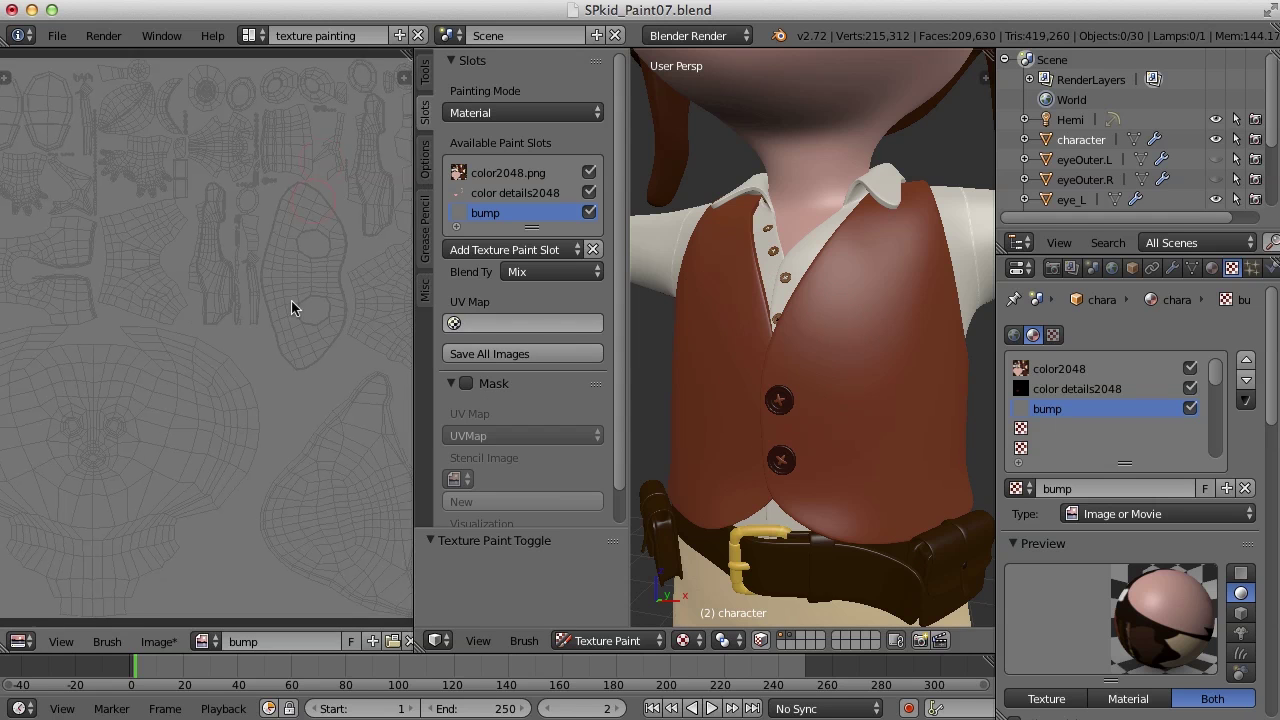
{"action": "scroll", "coordinate": [270, 297], "scroll_direction": "up", "scroll_amount": 3}
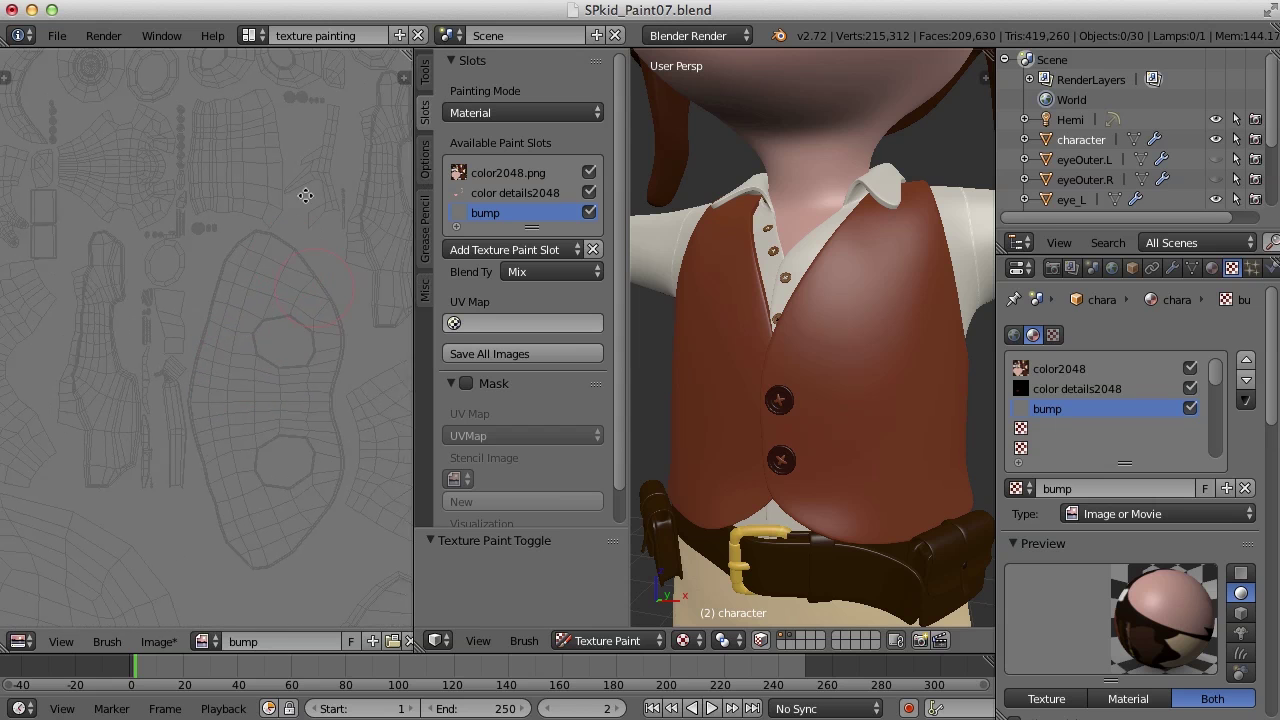
{"action": "scroll", "coordinate": [300, 305], "scroll_direction": "down", "scroll_amount": 3}
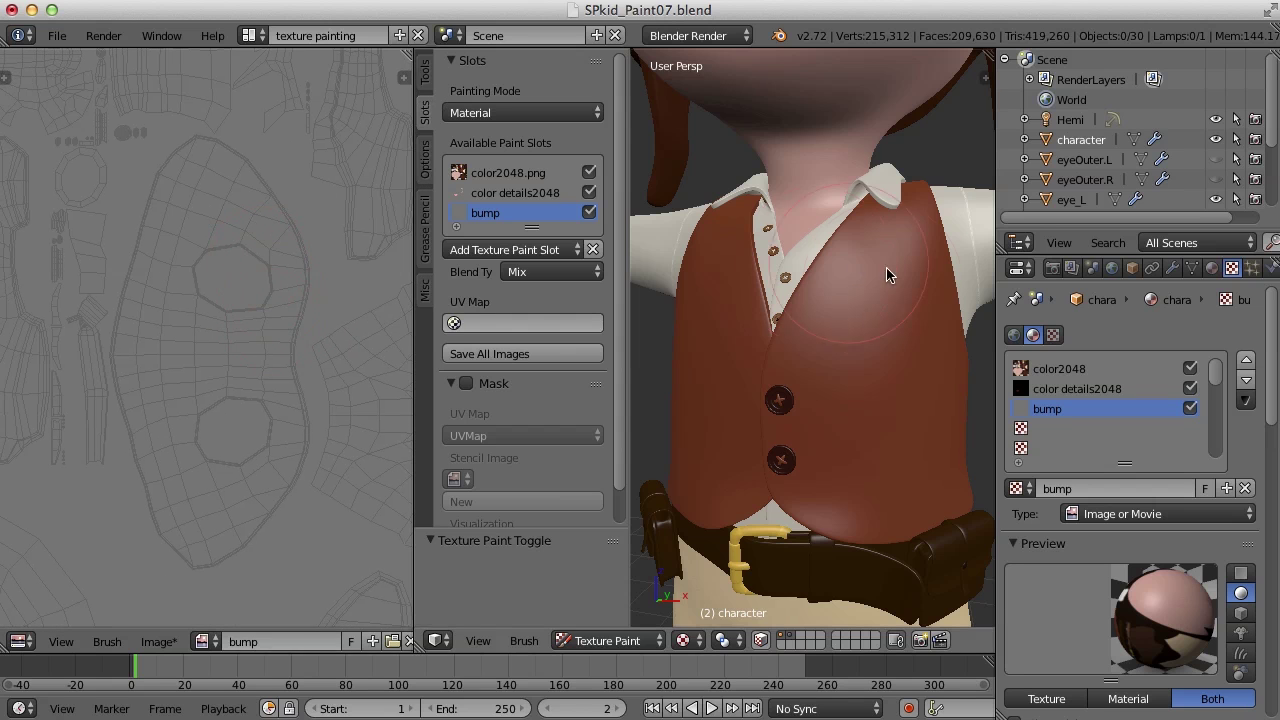
Switch to the basic Brush and set its colour to 0.5 mid-grey.
{"action": "left_click", "coordinate": [430, 67]}
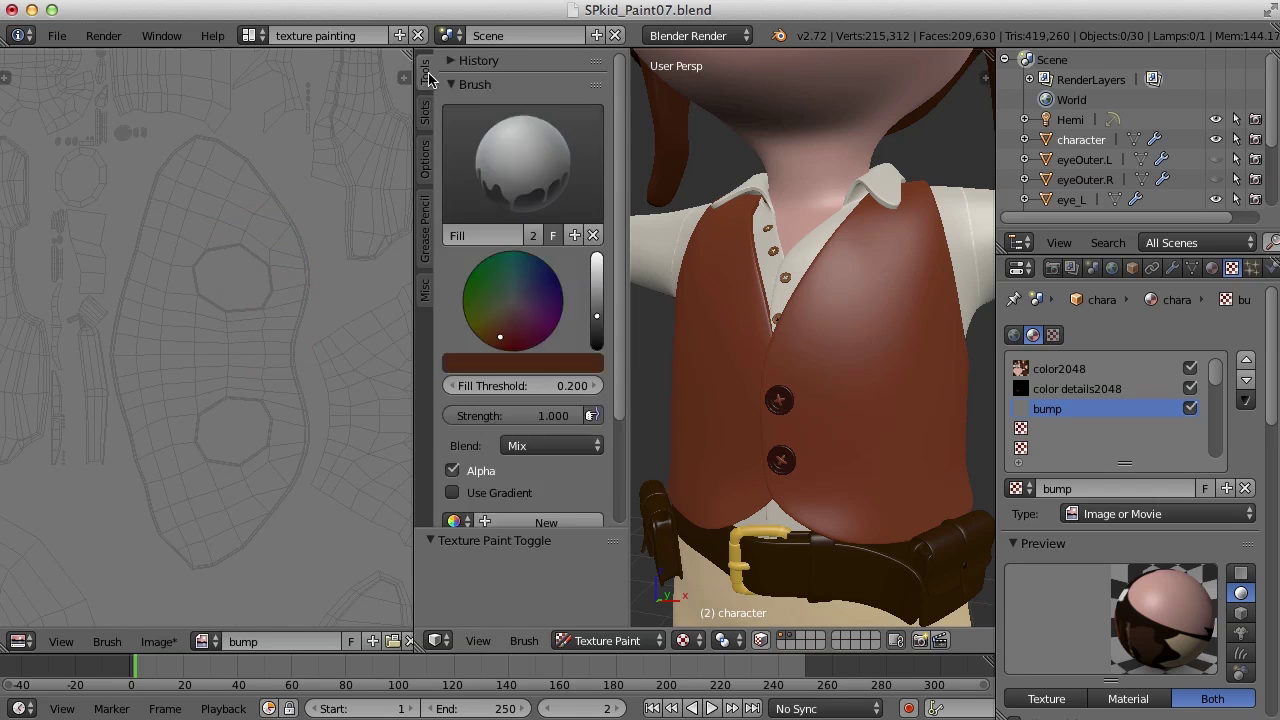
{"action": "left_click", "coordinate": [556, 177]}
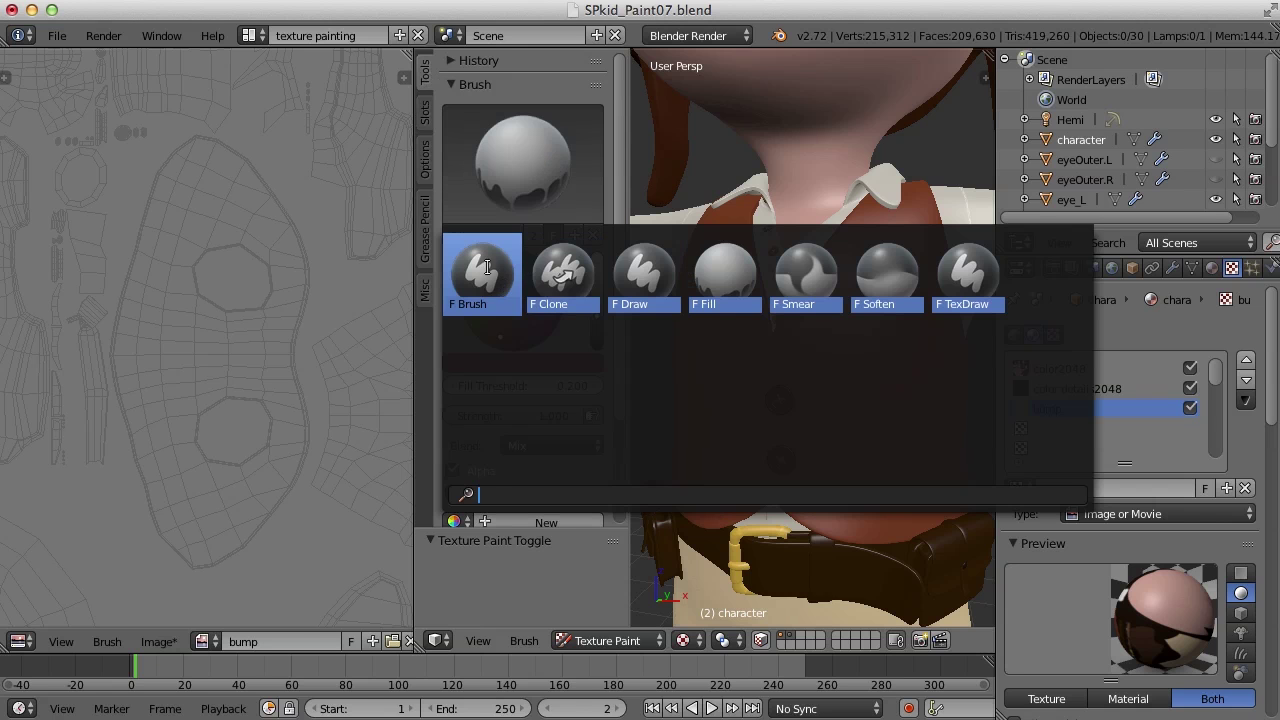
{"action": "left_click", "coordinate": [482, 275]}
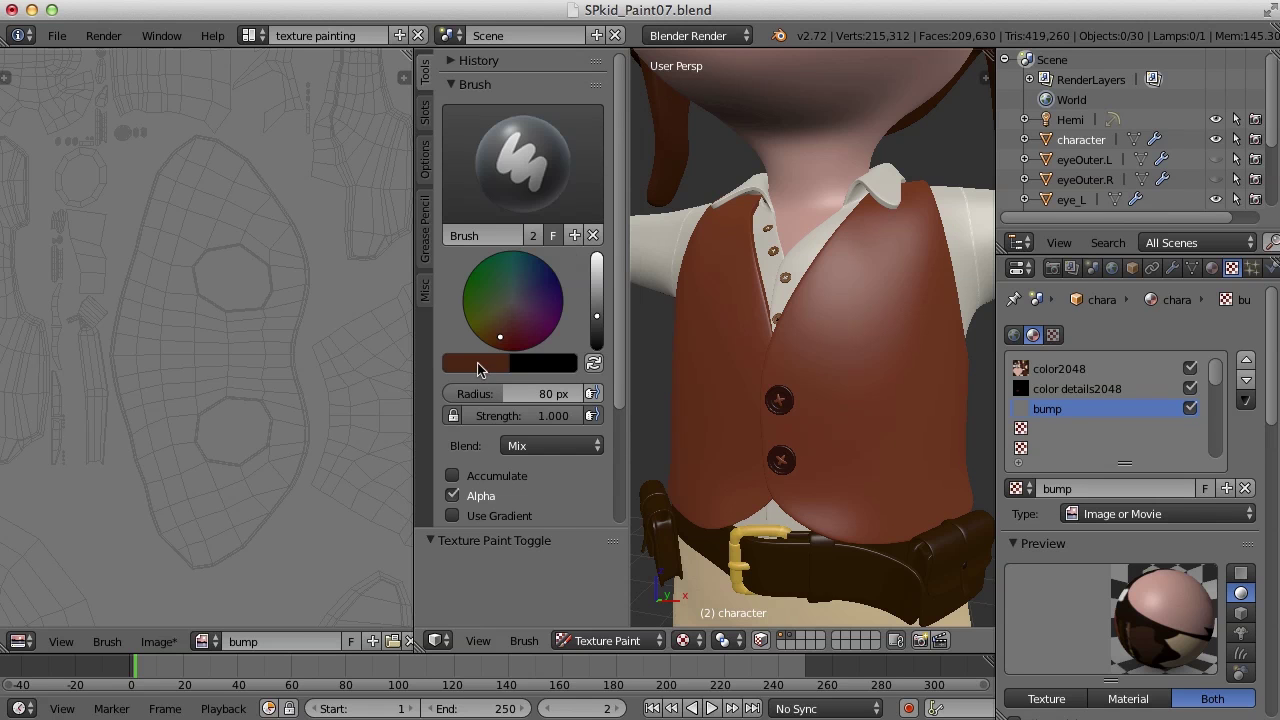
{"action": "left_click", "coordinate": [482, 364]}
{"action": "left_click_drag", "start_coordinate": [520, 298], "coordinate": [519, 334]}
{"action": "type", "text": ".5"}
{"action": "key", "text": "Return"}
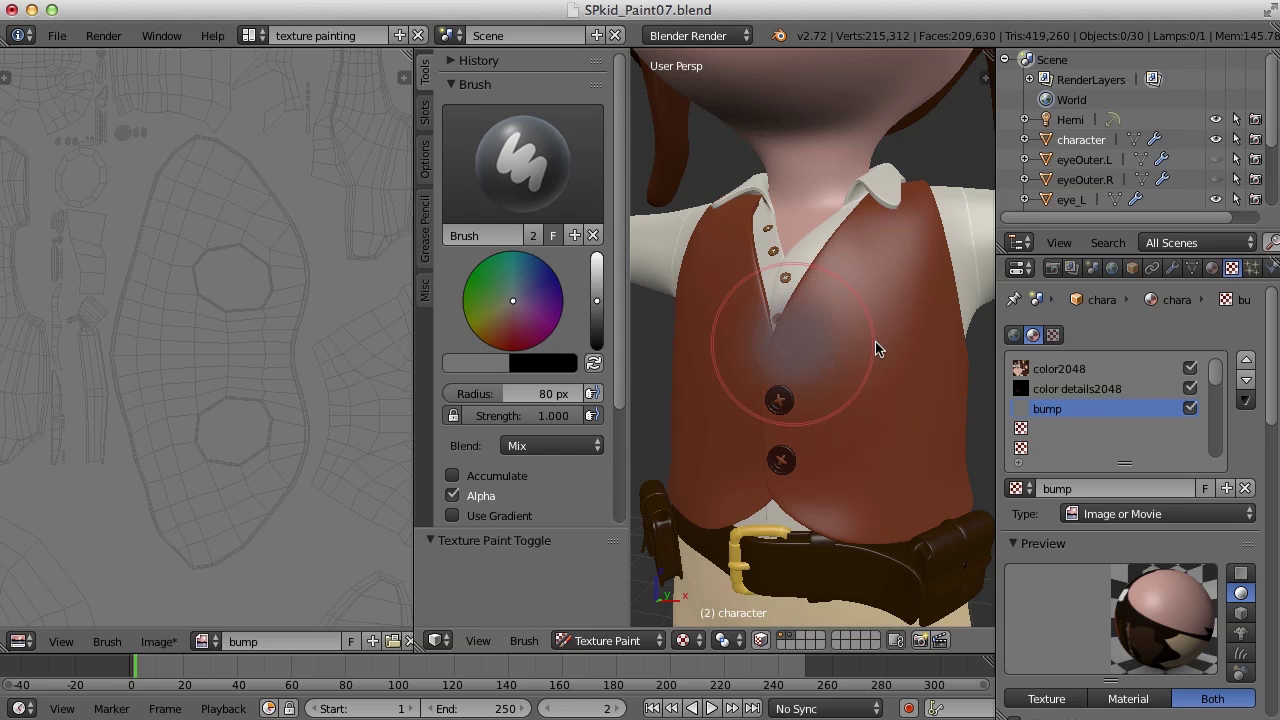
Set a 13 px radius, brighten to white and paint an S-shaped raised seam on the vest.
{"action": "left_click", "coordinate": [792, 344]}
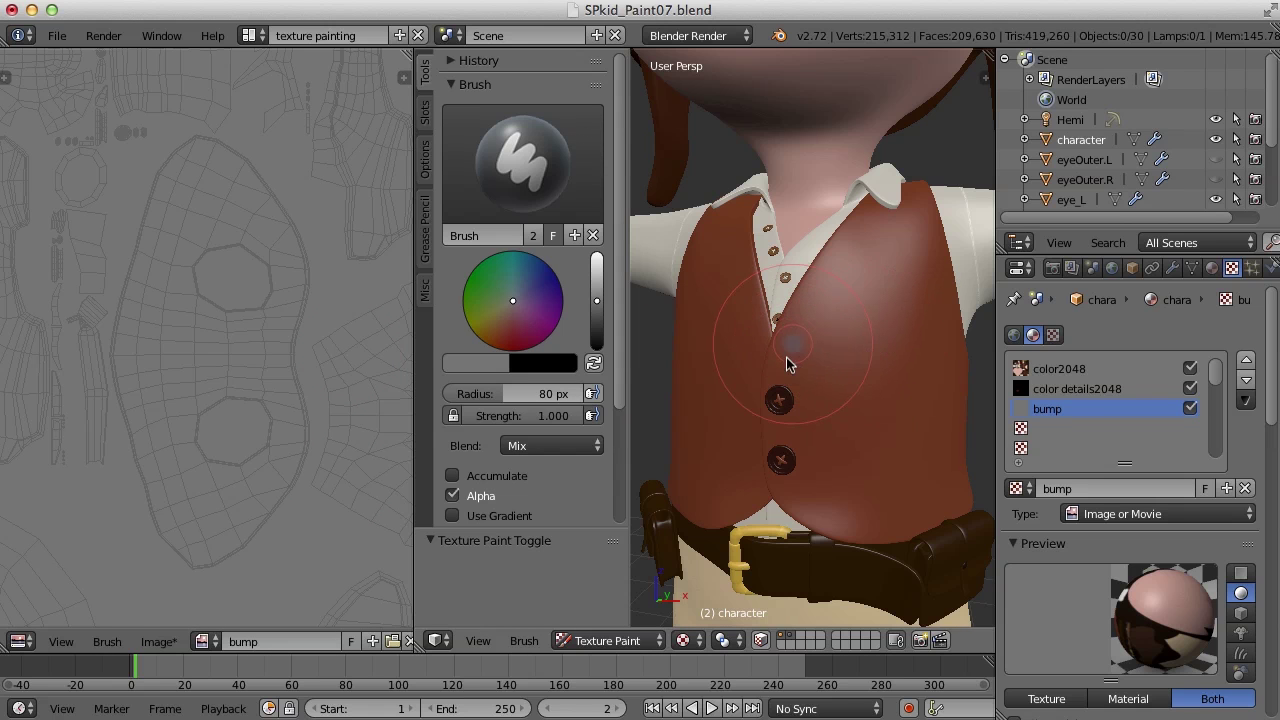
{"action": "key", "text": "f"}
{"action": "left_click", "coordinate": [786, 360]}
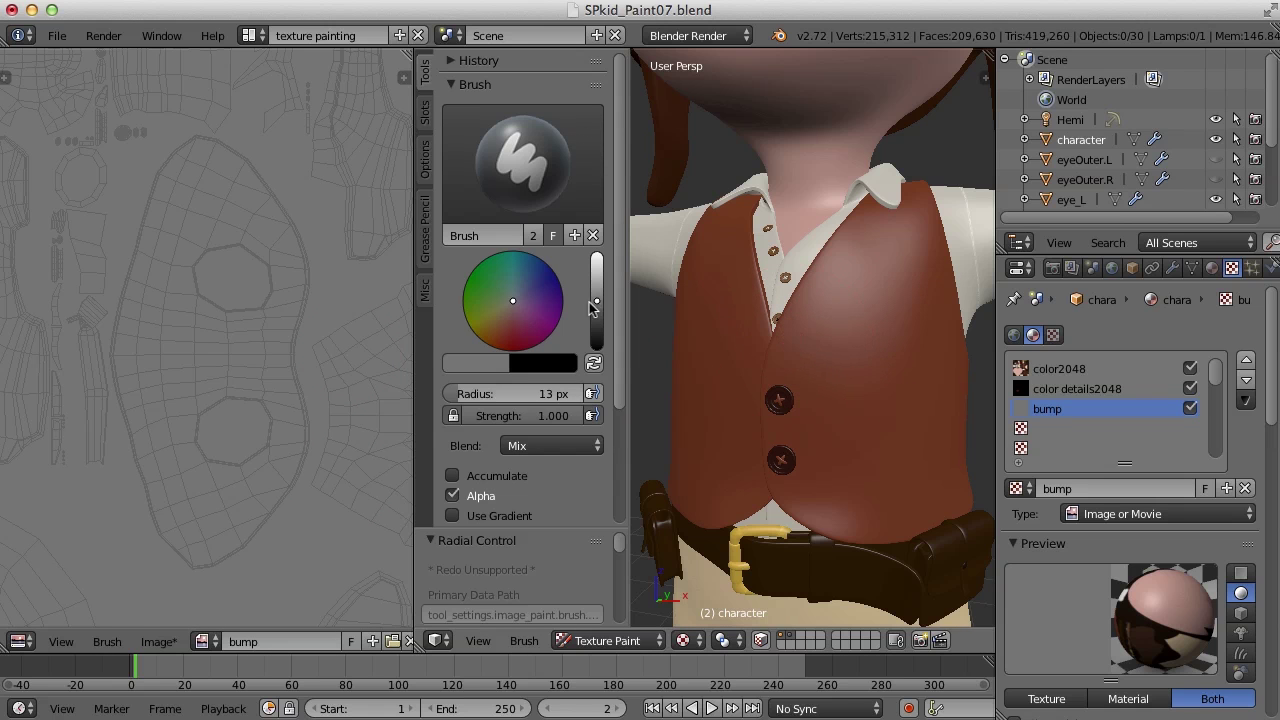
{"action": "left_click_drag", "start_coordinate": [598, 307], "coordinate": [597, 267]}
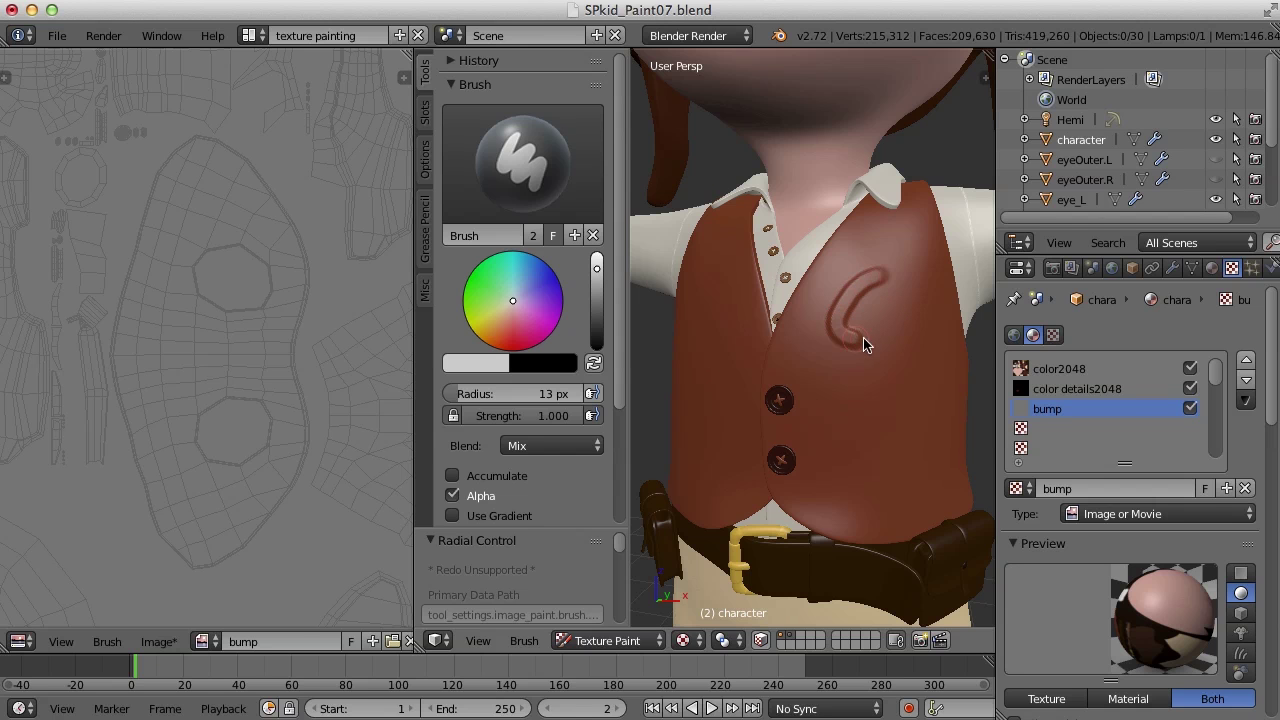
{"action": "left_click_drag", "start_coordinate": [871, 346], "coordinate": [883, 396]}
{"action": "left_click_drag", "start_coordinate": [866, 477], "coordinate": [868, 476]}
{"action": "mouse_move", "coordinate": [966, 449]}
{"action": "middle_mouse_down"}
{"action": "mouse_move", "coordinate": [856, 466]}
{"action": "mouse_move", "coordinate": [943, 509]}
{"action": "mouse_move", "coordinate": [934, 486]}
{"action": "mouse_move", "coordinate": [850, 470]}
{"action": "mouse_move", "coordinate": [903, 449]}
{"action": "mouse_move", "coordinate": [837, 463]}
{"action": "mouse_move", "coordinate": [799, 453]}
{"action": "middle_mouse_up"}
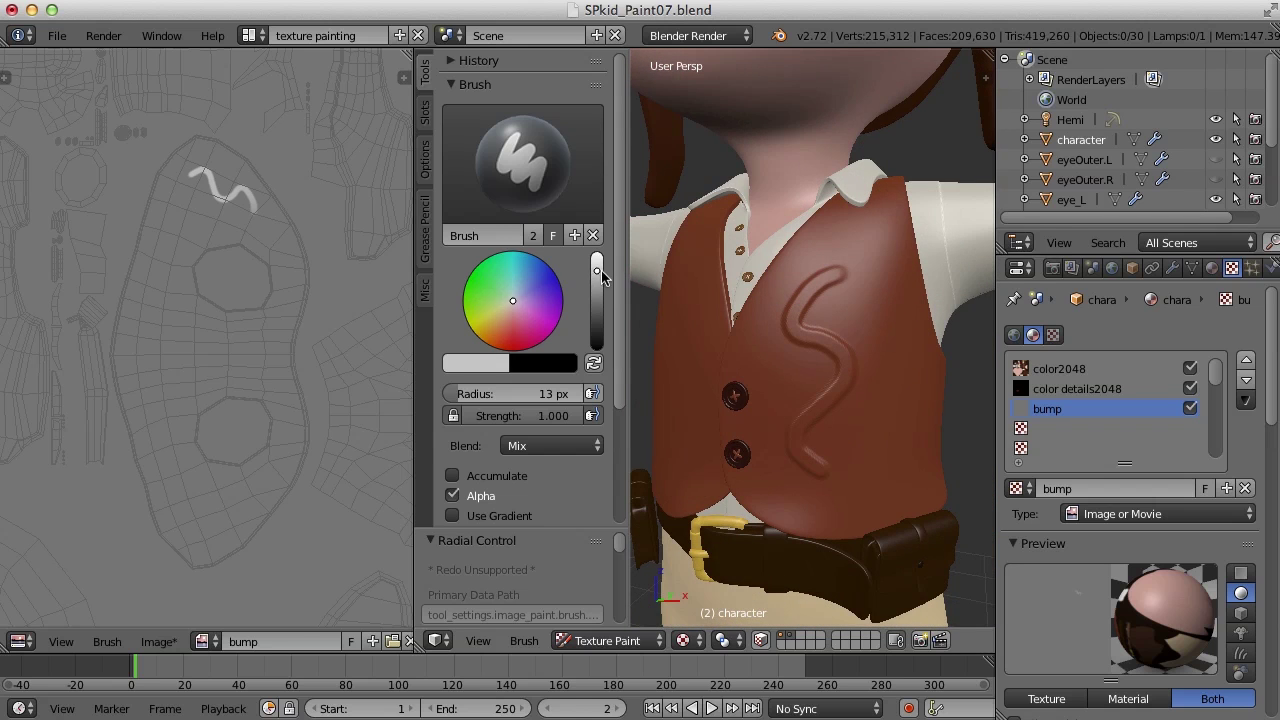
{"action": "left_click_drag", "start_coordinate": [601, 270], "coordinate": [605, 332]}
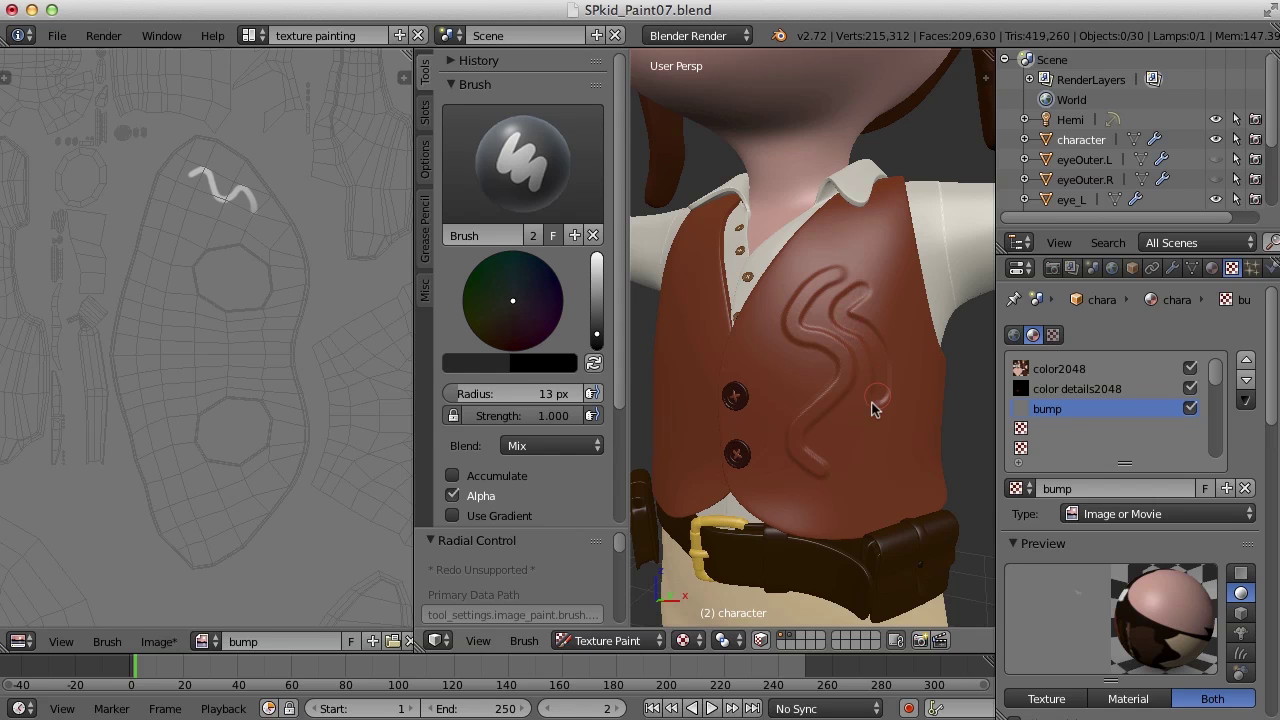
{"action": "mouse_move", "coordinate": [900, 492]}
{"action": "middle_mouse_down"}
{"action": "mouse_move", "coordinate": [880, 477]}
{"action": "mouse_move", "coordinate": [840, 485]}
{"action": "mouse_move", "coordinate": [886, 520]}
{"action": "middle_mouse_up"}
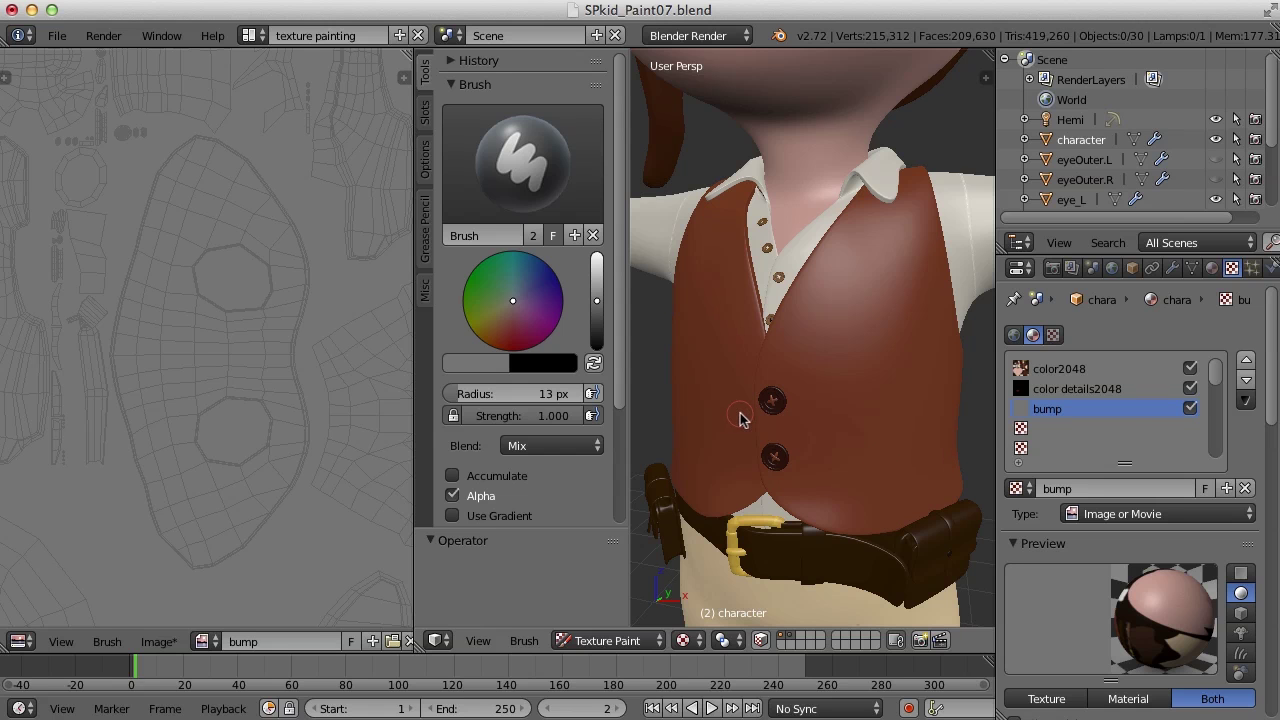
Add a new paint brush named leather.
{"action": "left_click", "coordinate": [574, 236]}
{"action": "left_click", "coordinate": [503, 236]}
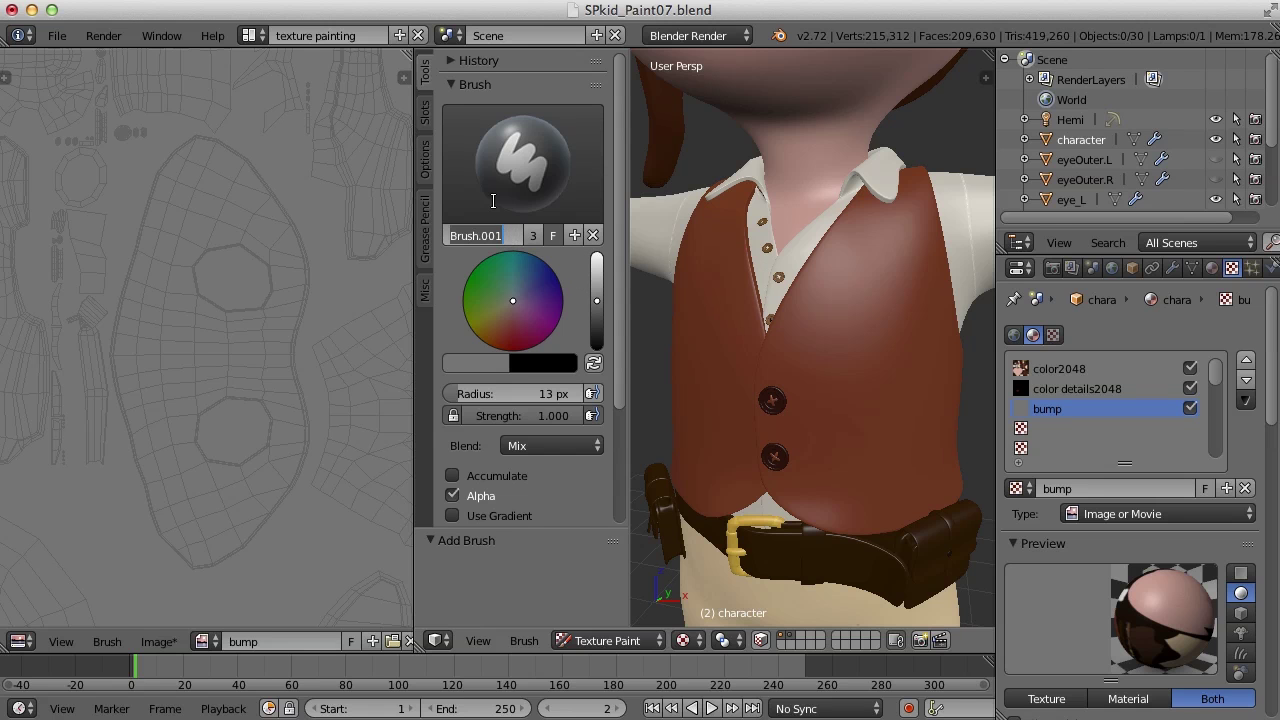
{"action": "type", "text": "leather"}
{"action": "key", "text": "Return"}
Expand the leather brush's Texture panel, leaving the mapping on Tiled.
{"action": "left_click_drag", "start_coordinate": [616, 290], "coordinate": [616, 405]}
{"action": "left_click", "coordinate": [451, 421]}
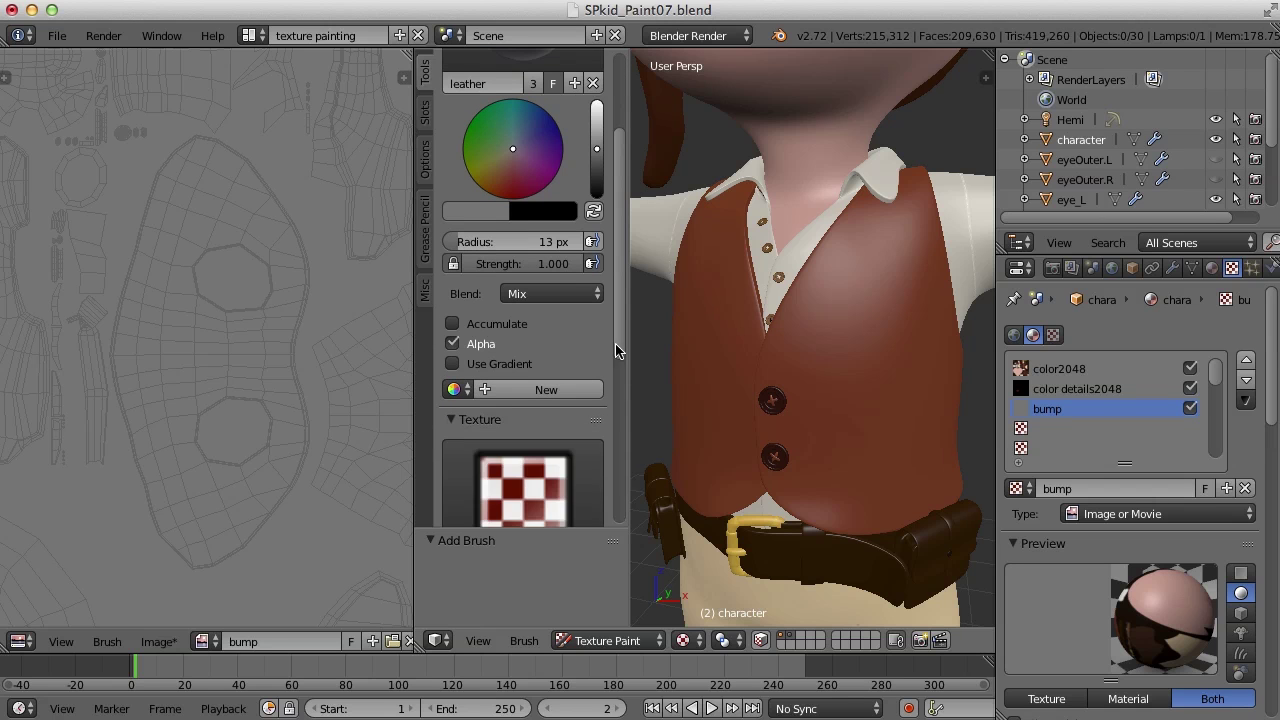
{"action": "left_click_drag", "start_coordinate": [617, 338], "coordinate": [614, 431]}
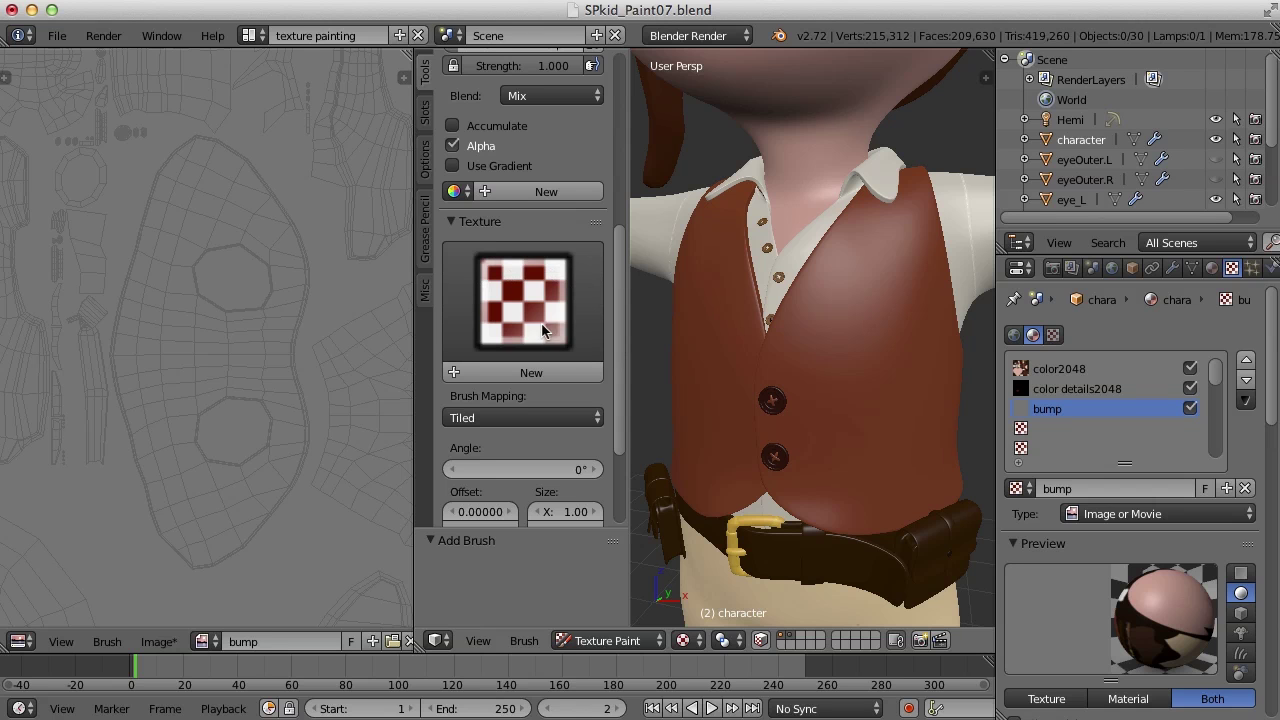
{"action": "left_click", "coordinate": [530, 415]}
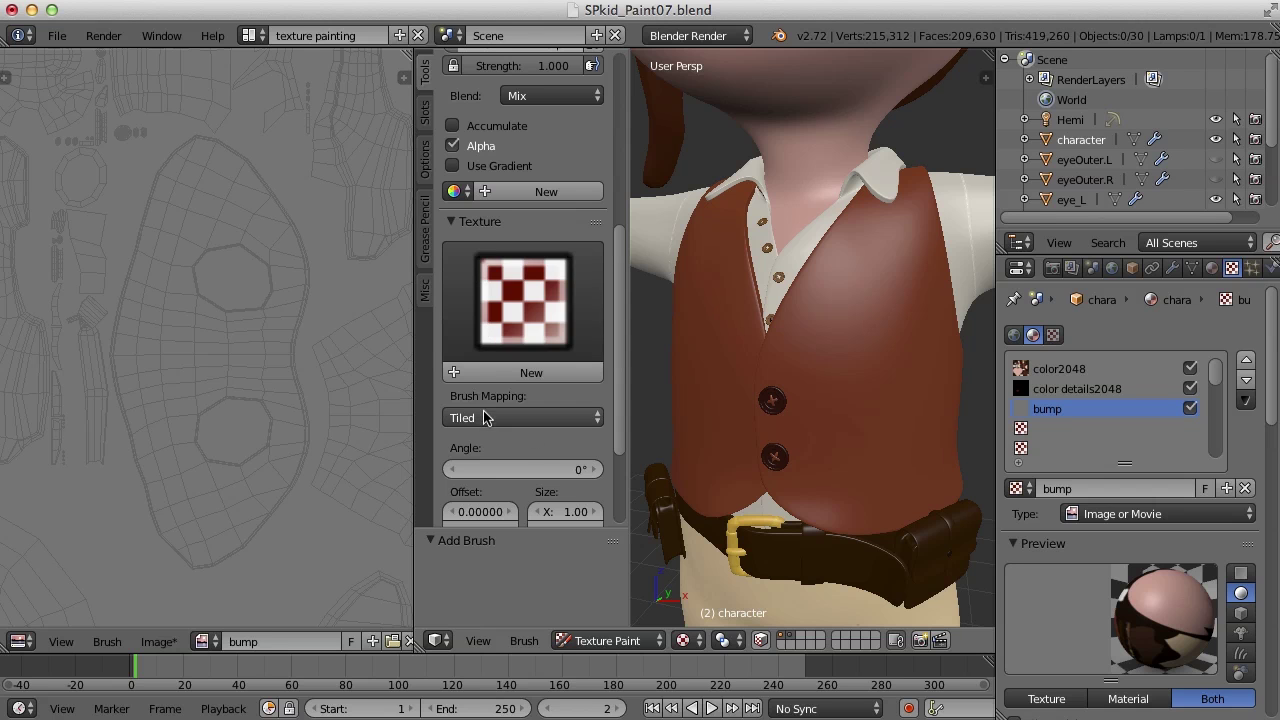
{"action": "left_click", "coordinate": [484, 415]}
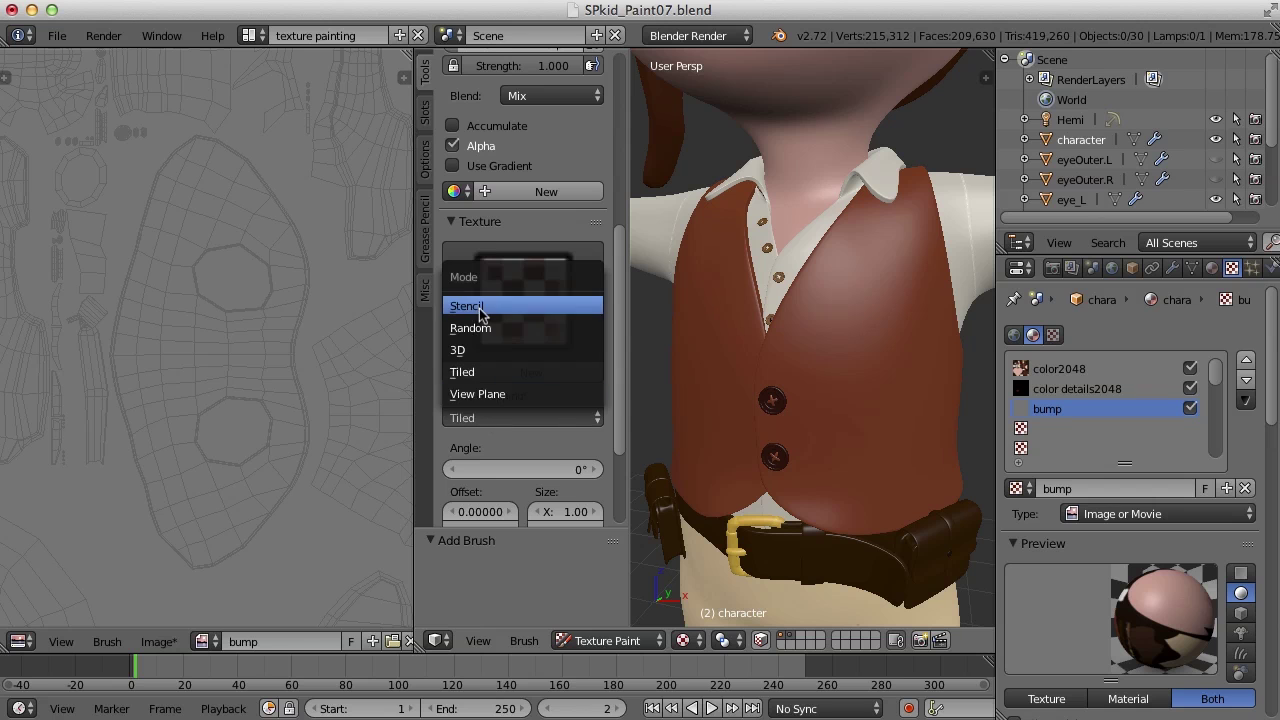
{"action": "left_click", "coordinate": [530, 448]}
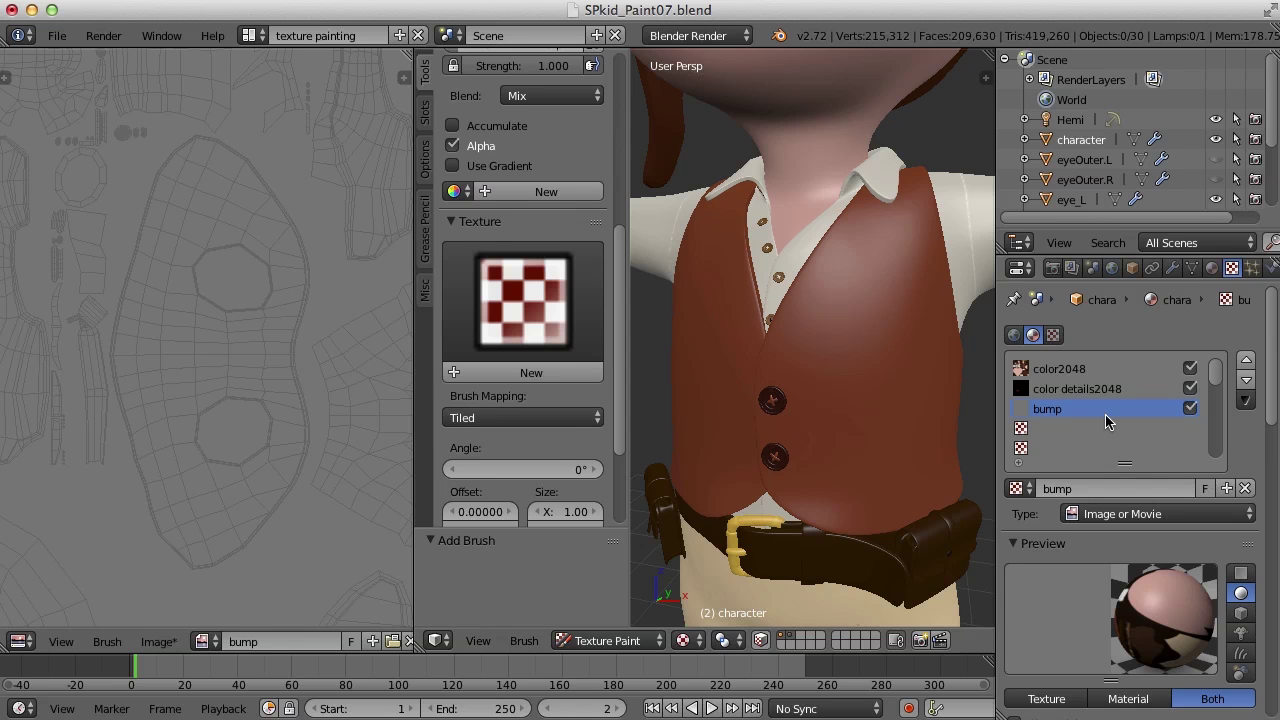
Give the leather brush a new image texture using scuffed-leather-texture.jpg from the reference folder.
{"action": "left_click", "coordinate": [1053, 336]}
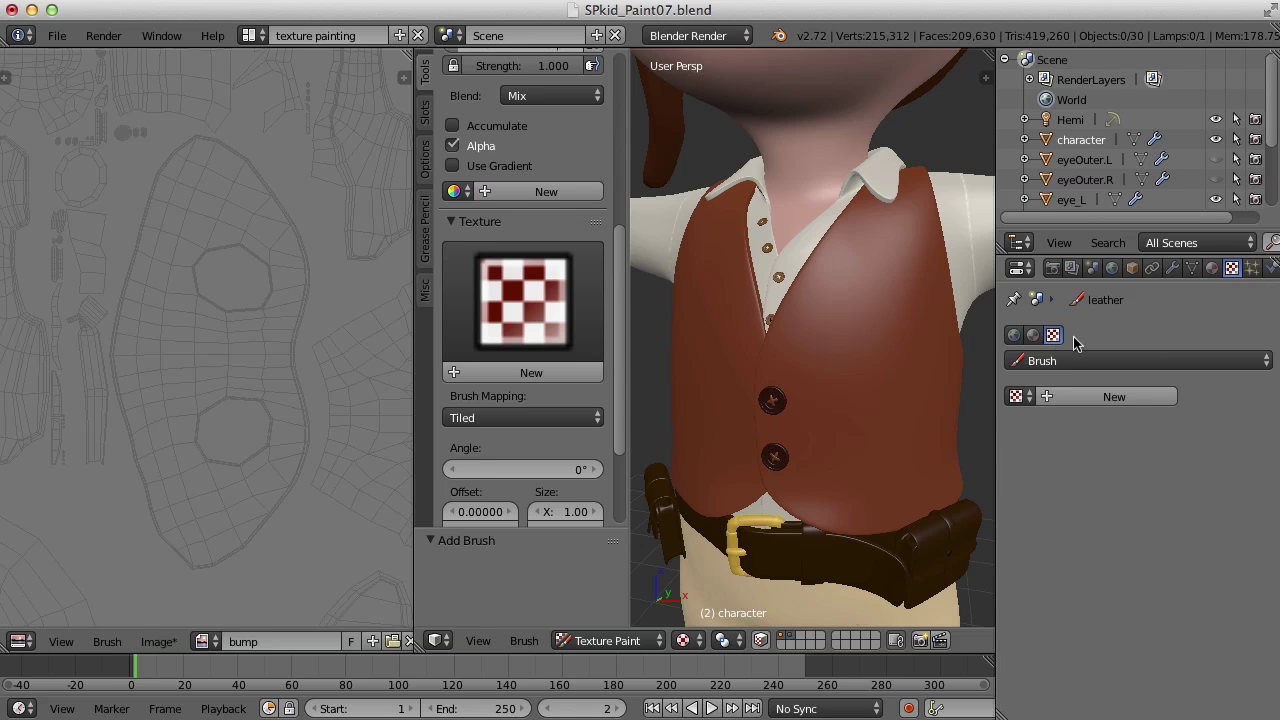
{"action": "left_click", "coordinate": [1096, 397]}
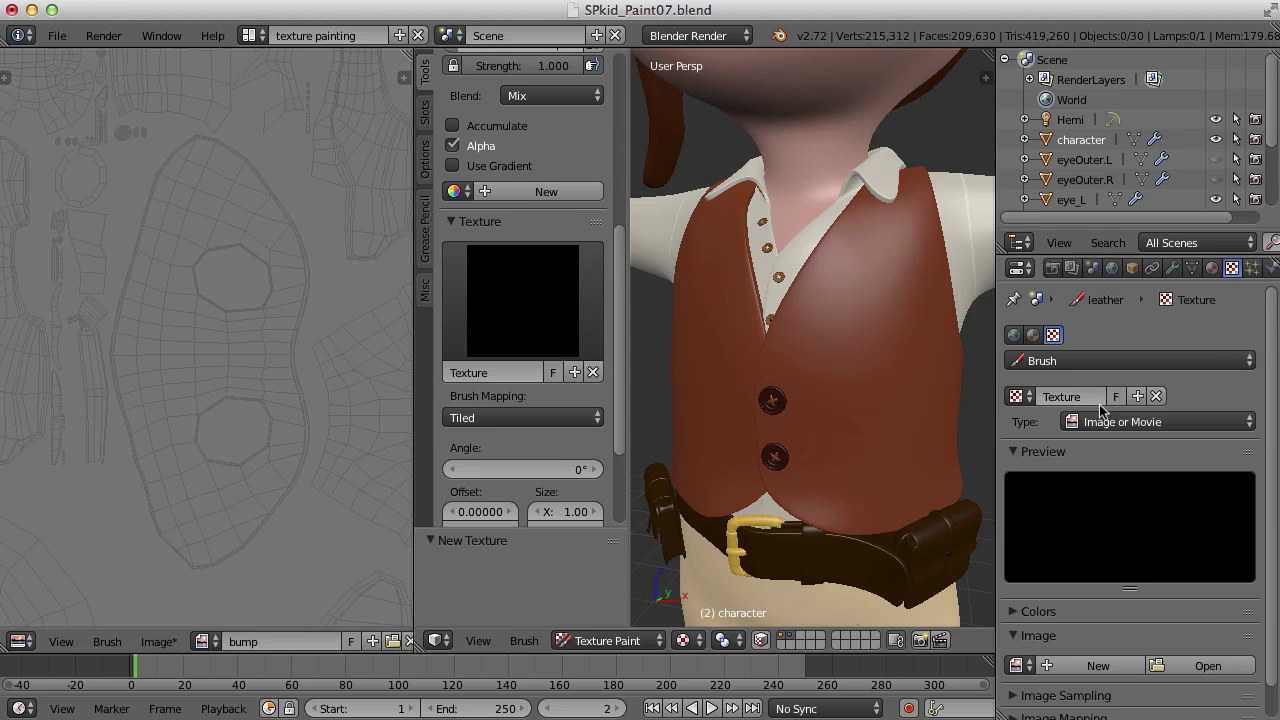
{"action": "left_click", "coordinate": [1203, 667]}
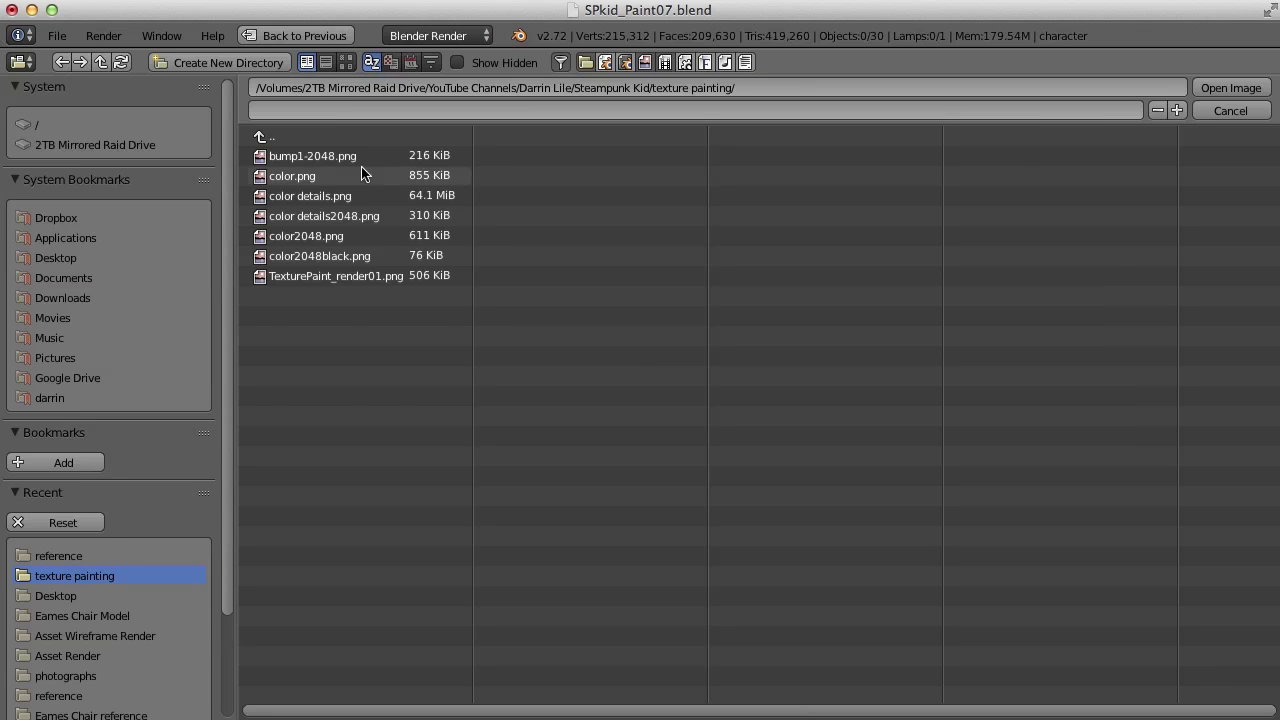
{"action": "left_click", "coordinate": [270, 138]}
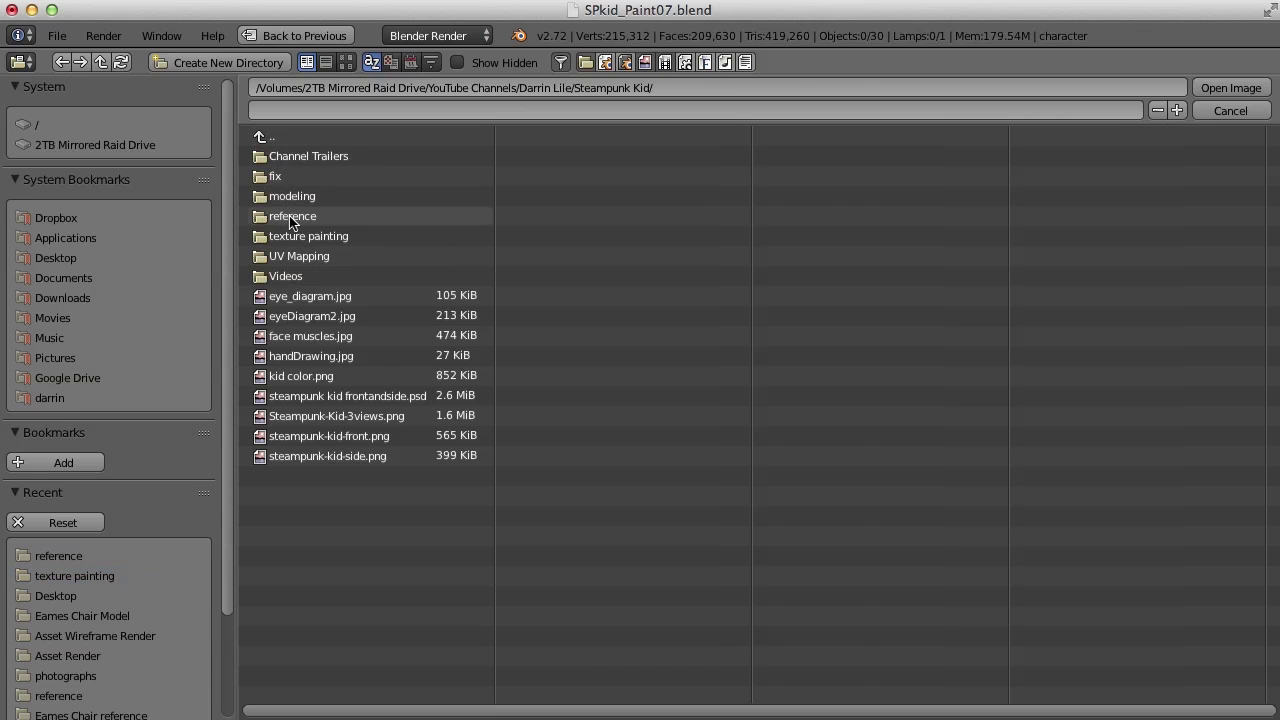
{"action": "left_click", "coordinate": [293, 216]}
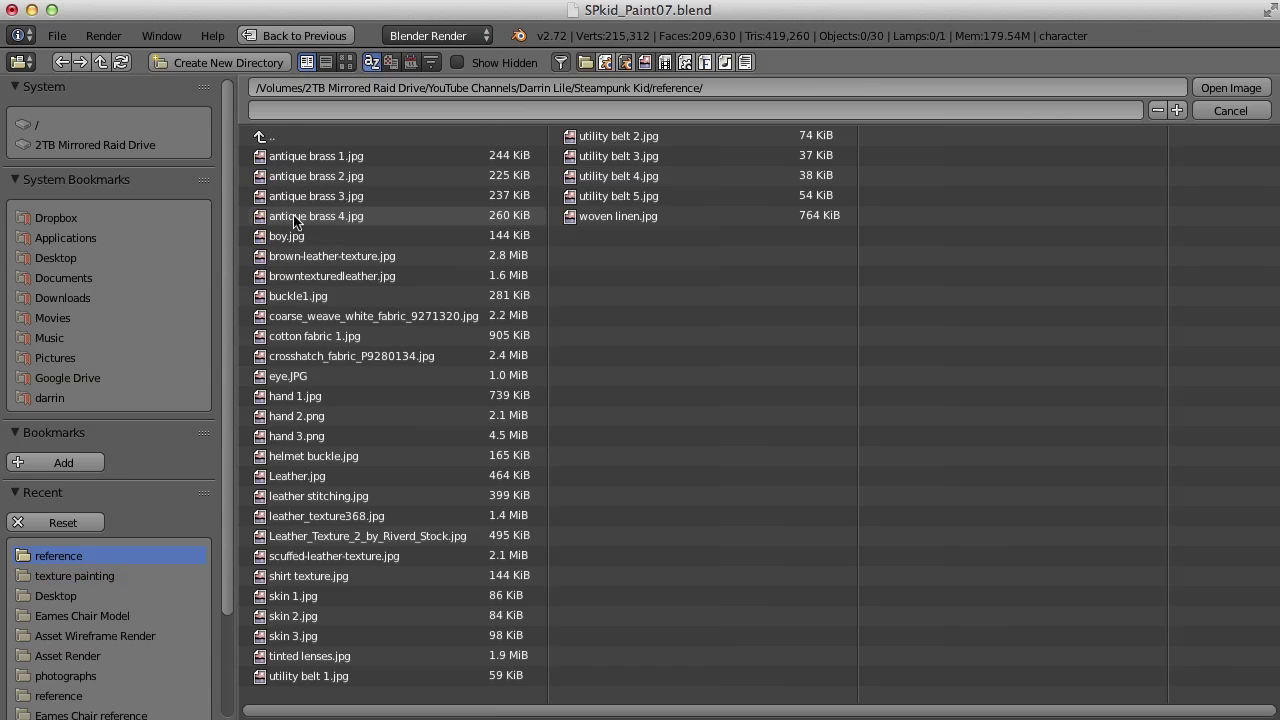
{"action": "left_click", "coordinate": [346, 62]}
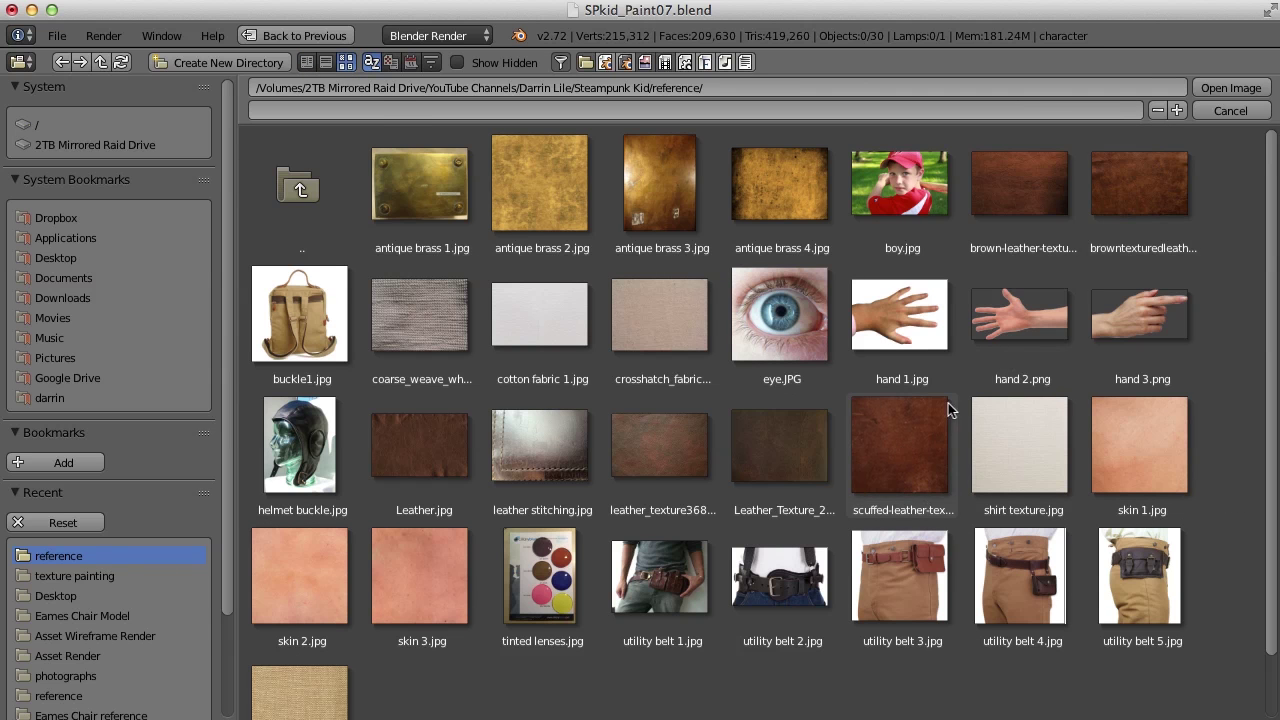
{"action": "left_click", "coordinate": [923, 440]}
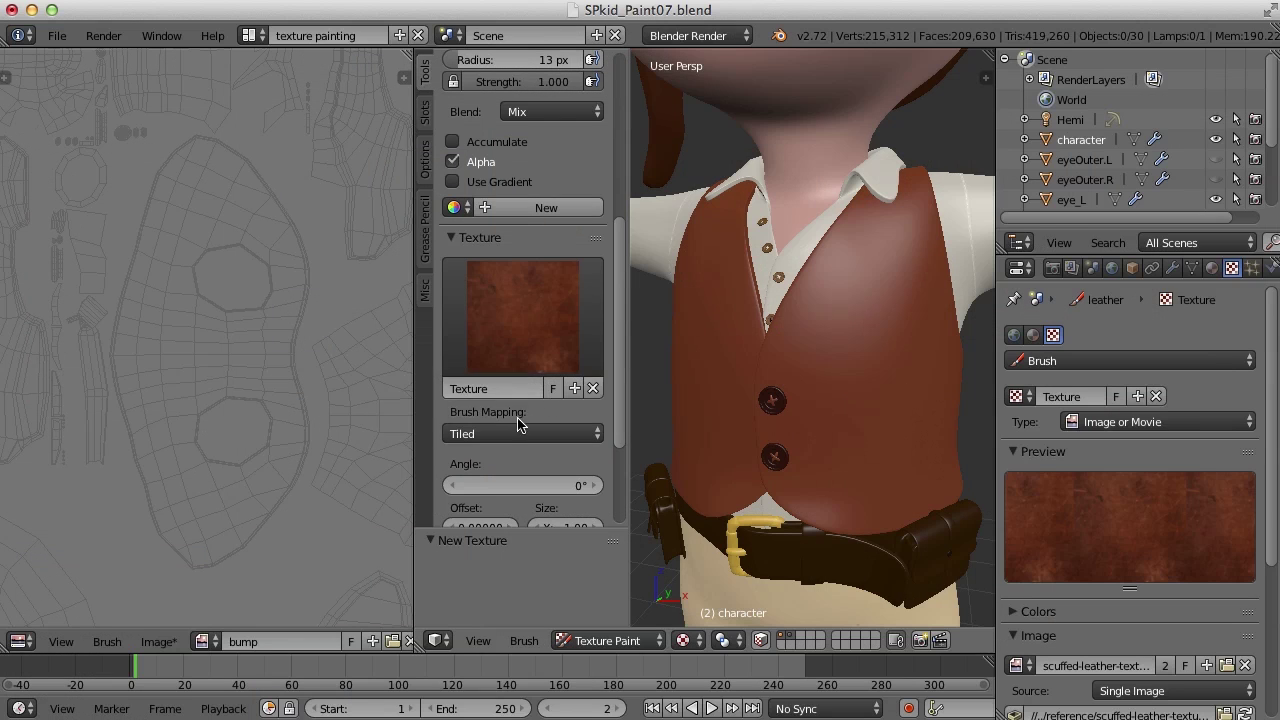
Set brush mapping to Stencil and move, scale and rotate it over the front of the vest.
{"action": "left_click", "coordinate": [517, 431]}
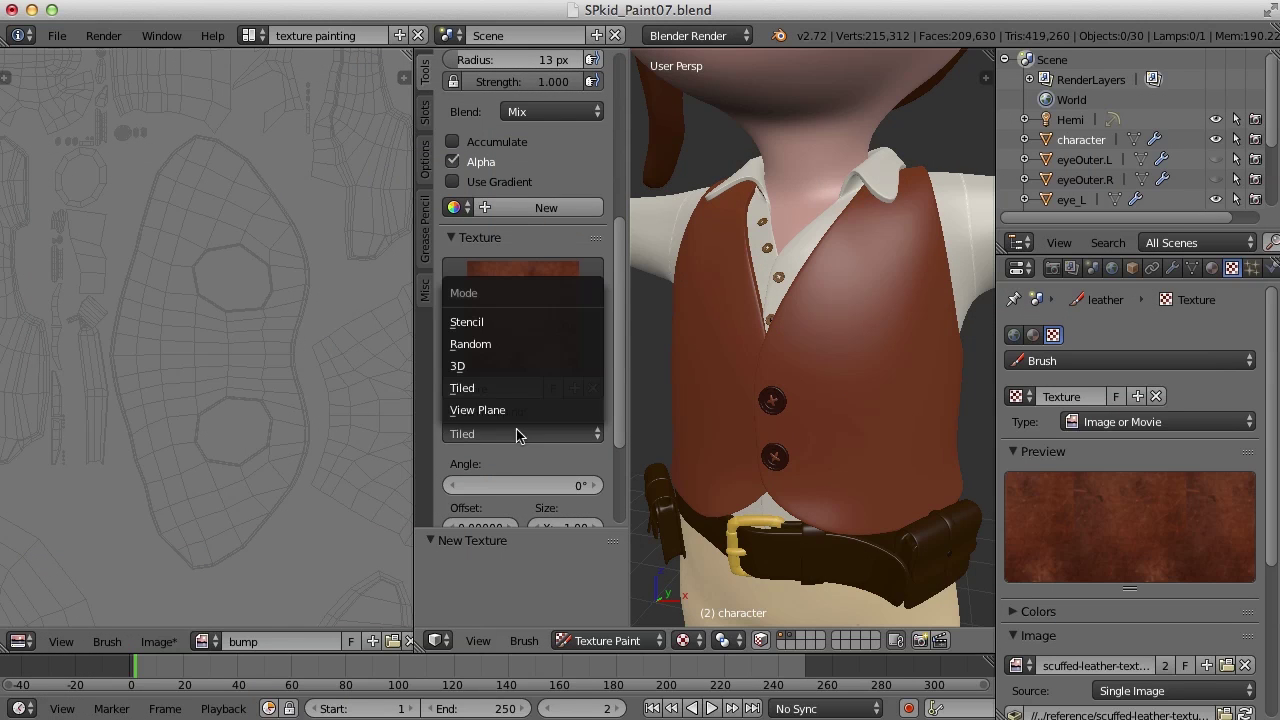
{"action": "left_click", "coordinate": [492, 322]}
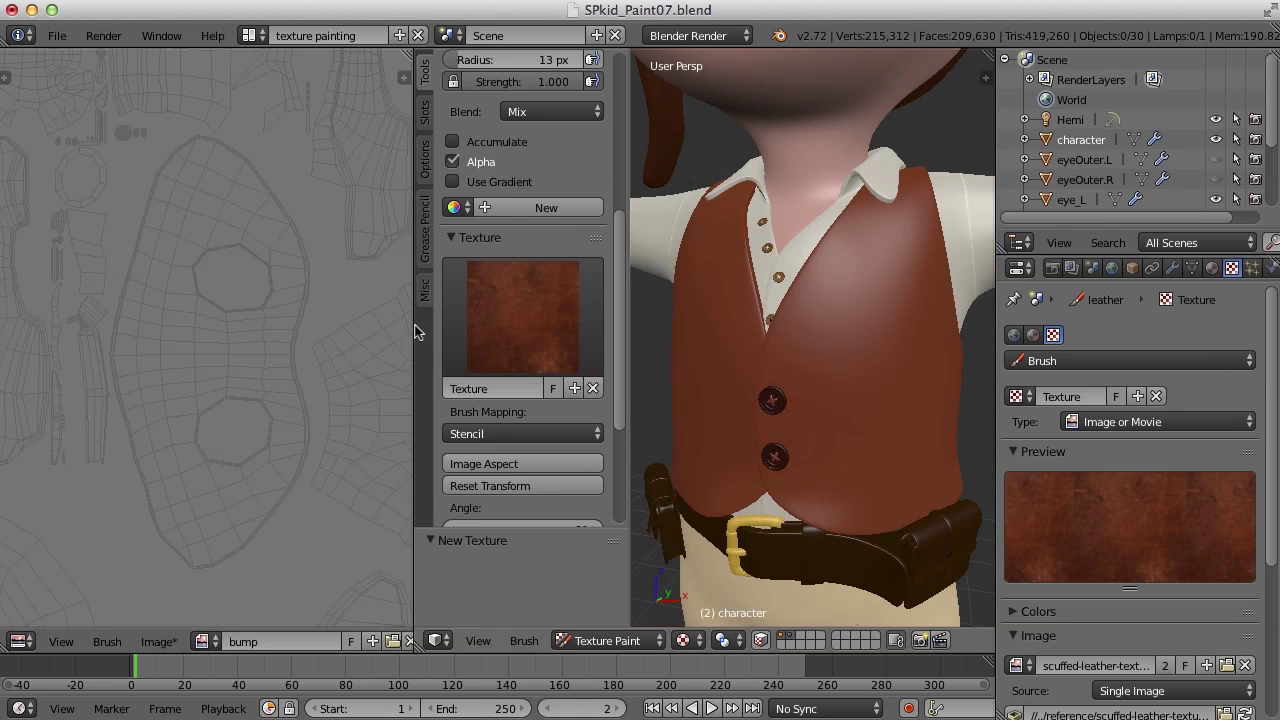
{"action": "left_click_drag", "start_coordinate": [414, 324], "coordinate": [314, 326]}
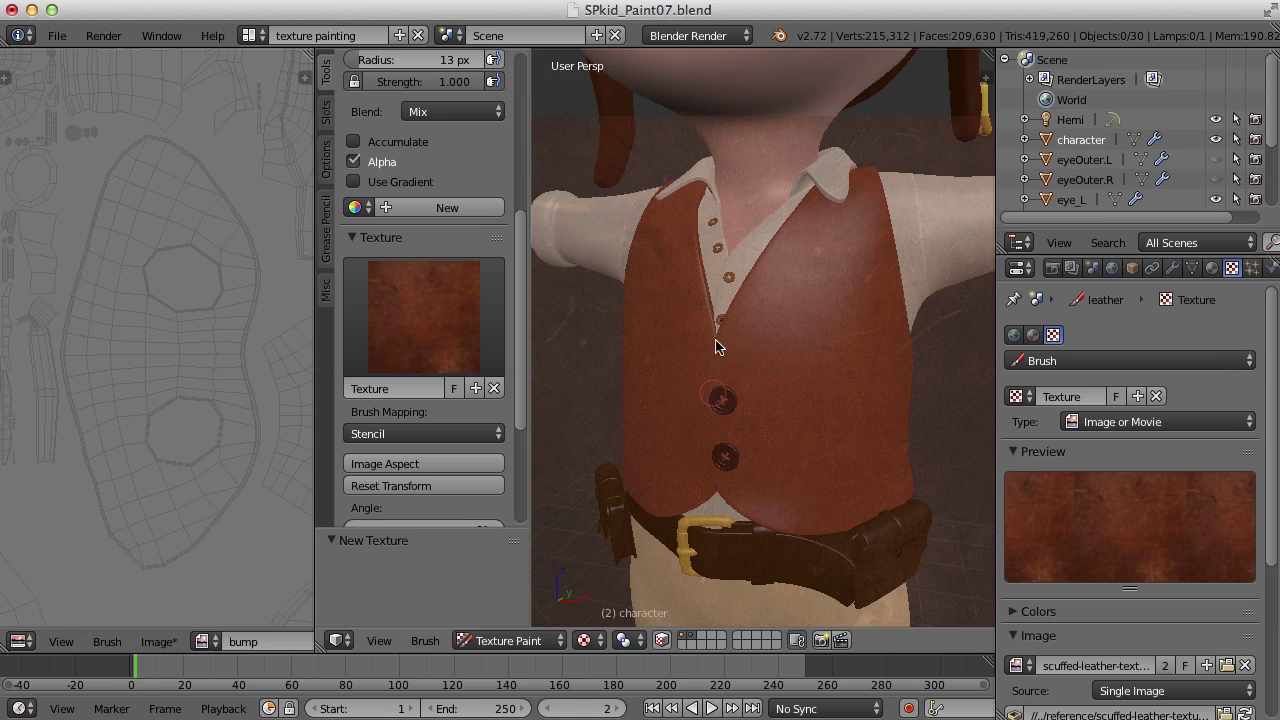
{"action": "middle_click_drag", "start_coordinate": [688, 391], "coordinate": [760, 387]}
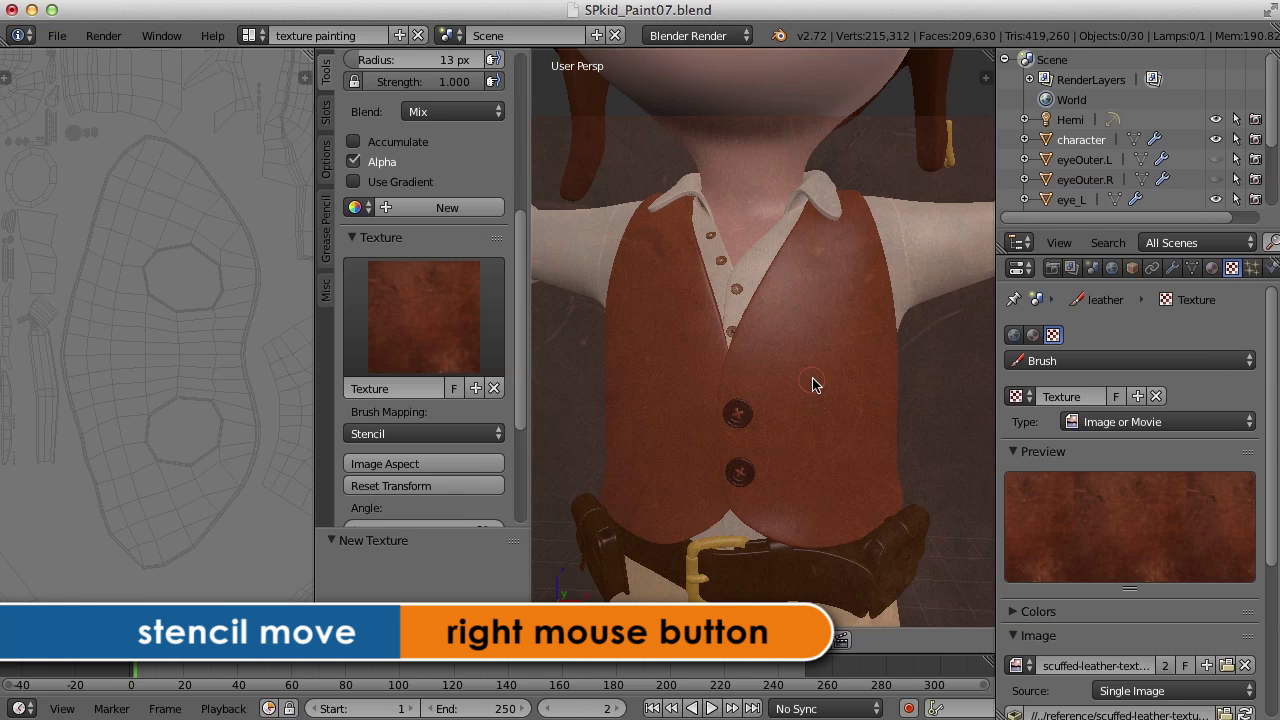
{"action": "right_click_drag", "start_coordinate": [769, 343], "coordinate": [777, 374]}
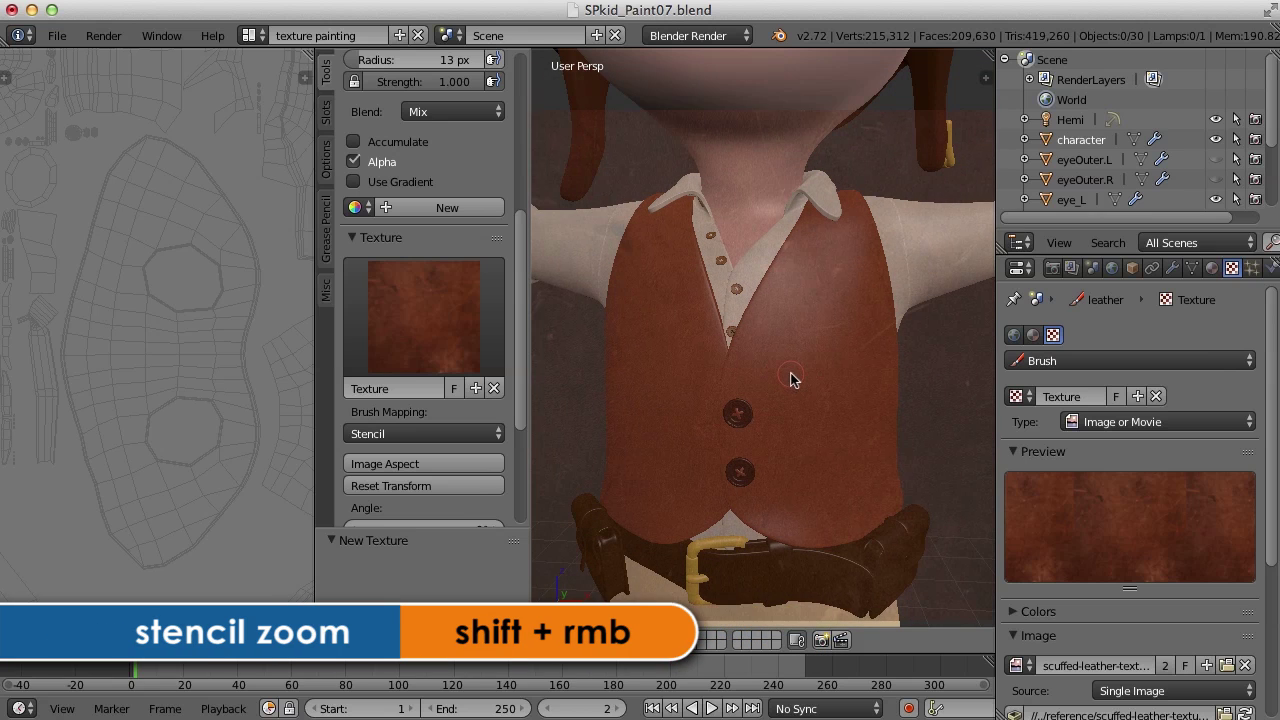
{"action": "right_click_drag", "start_coordinate": [794, 380], "coordinate": [843, 437], "text": "shift"}
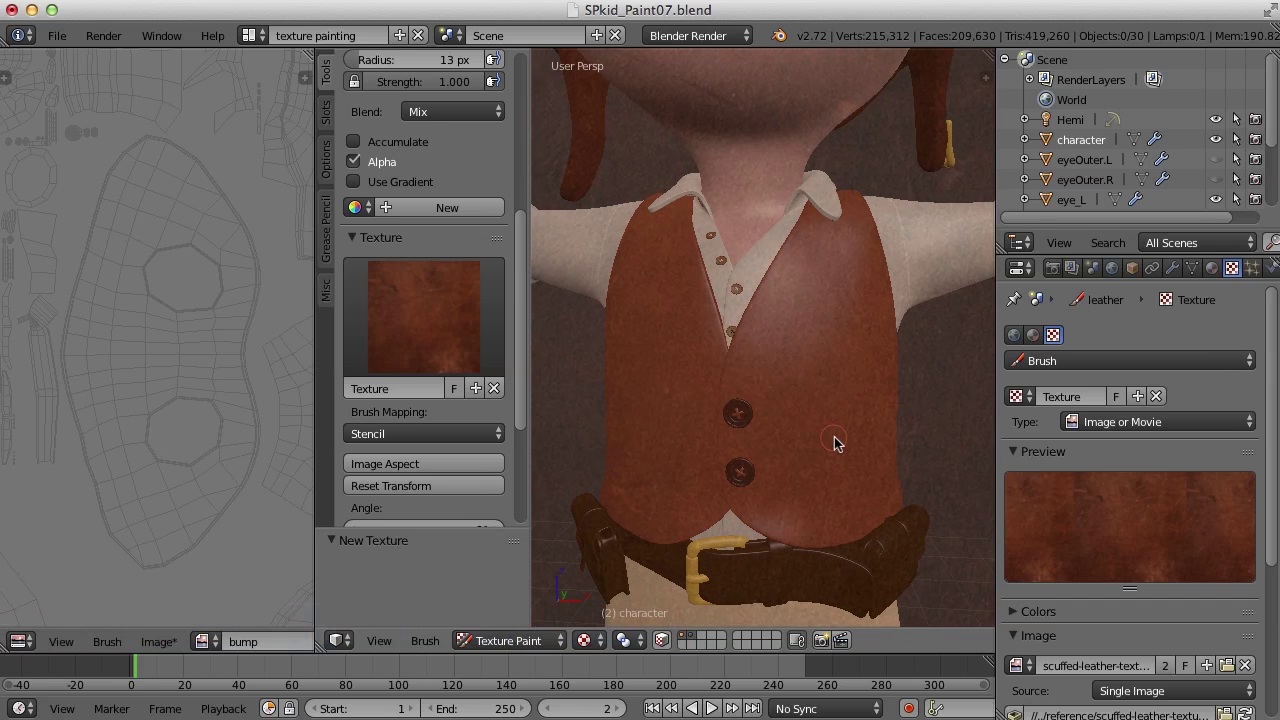
{"action": "mouse_move", "coordinate": [845, 433]}
{"action": "right_mouse_down", "text": "ctrl"}
{"action": "mouse_move", "coordinate": [823, 400]}
{"action": "mouse_move", "coordinate": [822, 427]}
{"action": "right_mouse_up", "text": "ctrl"}
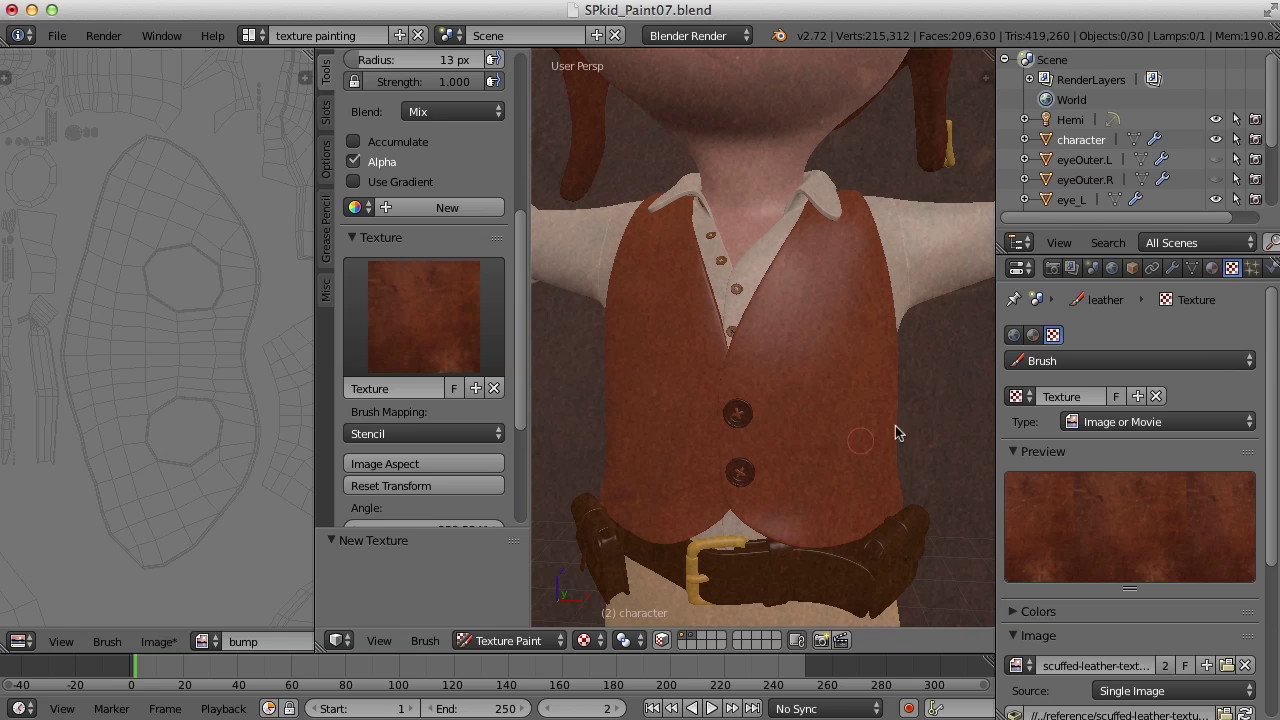
Toggle the texture overlay, lighten the brush colour, set radius 94 px and strength about 0.47.
{"action": "scroll", "coordinate": [531, 314], "scroll_direction": "up", "scroll_amount": 8}
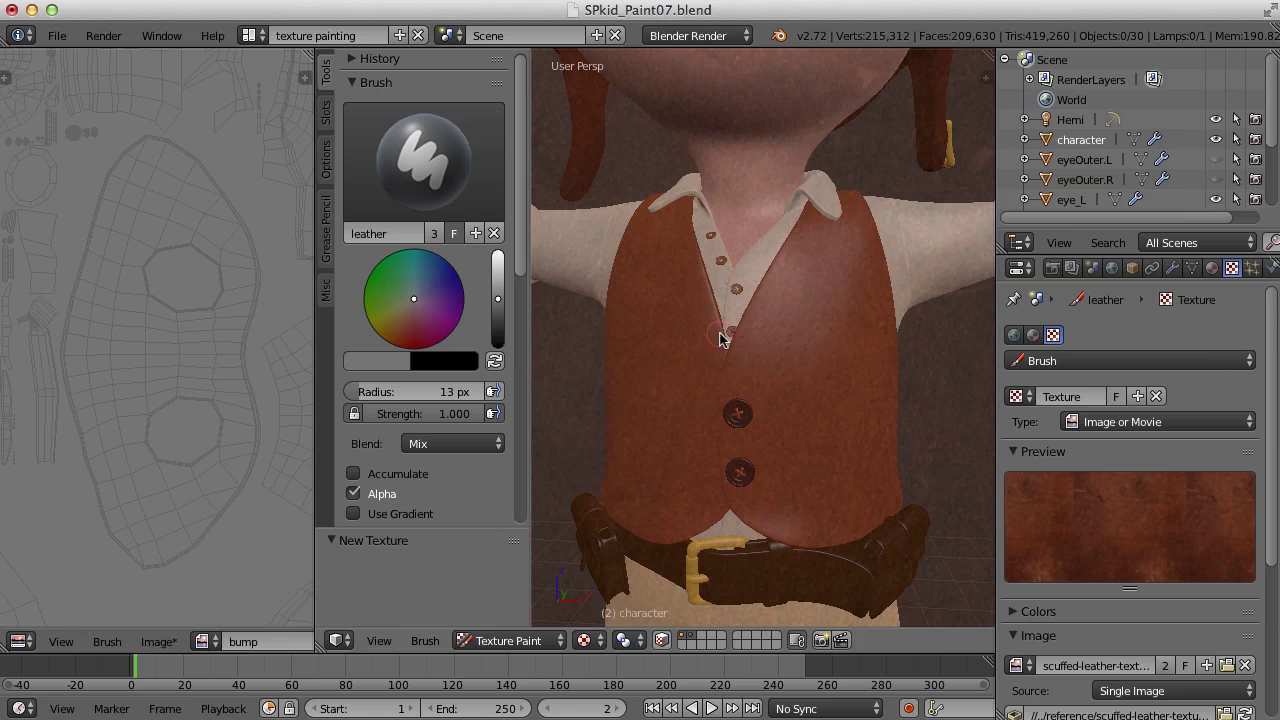
{"action": "left_click", "coordinate": [326, 160]}
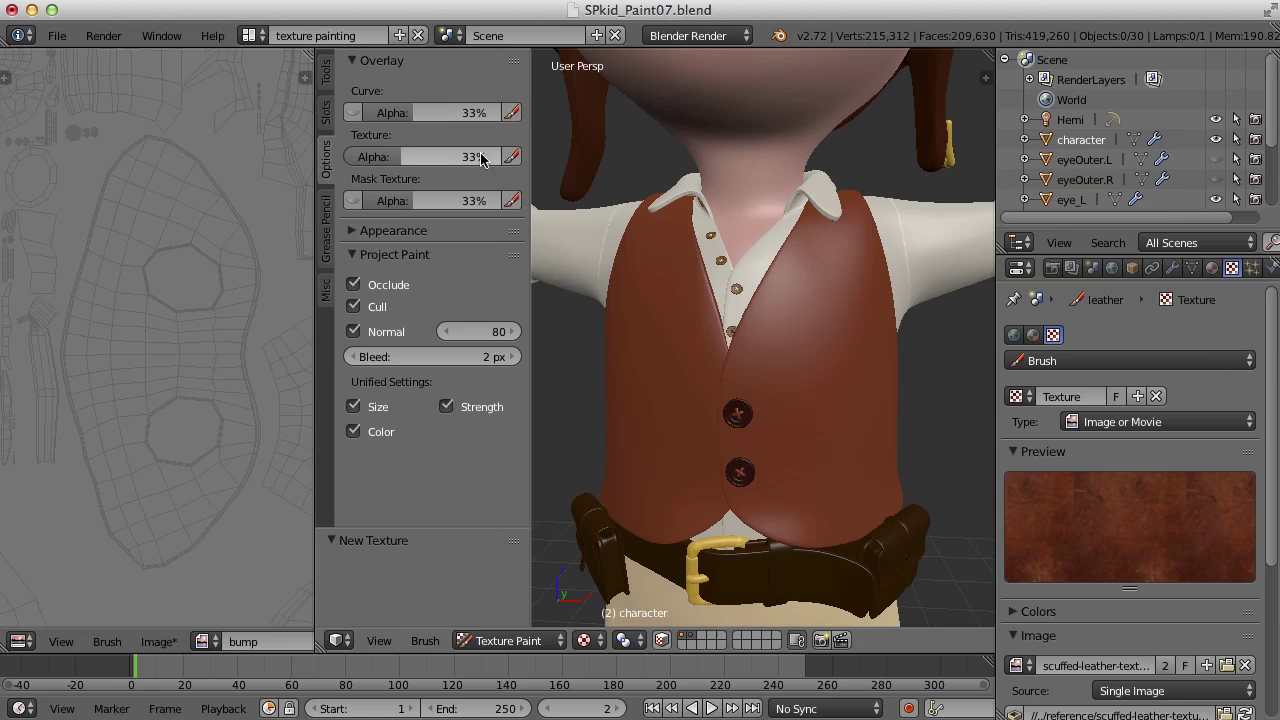
{"action": "left_click", "coordinate": [511, 160]}
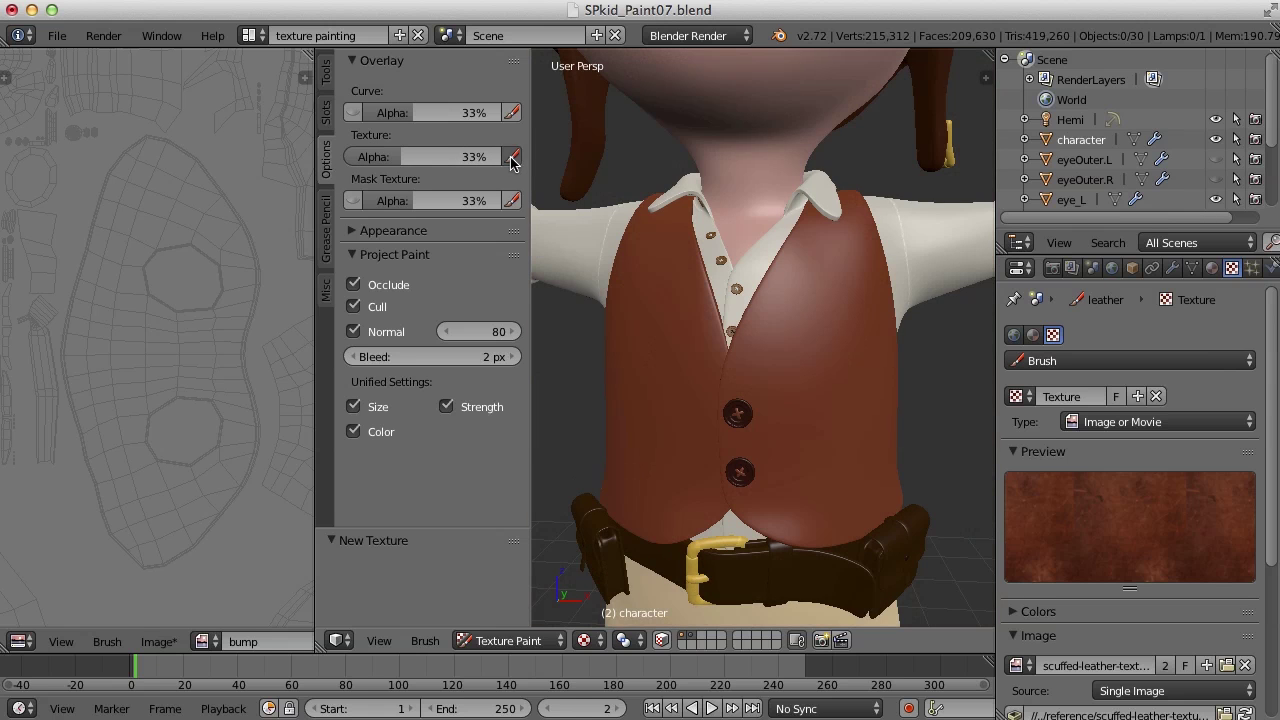
{"action": "left_click", "coordinate": [326, 112]}
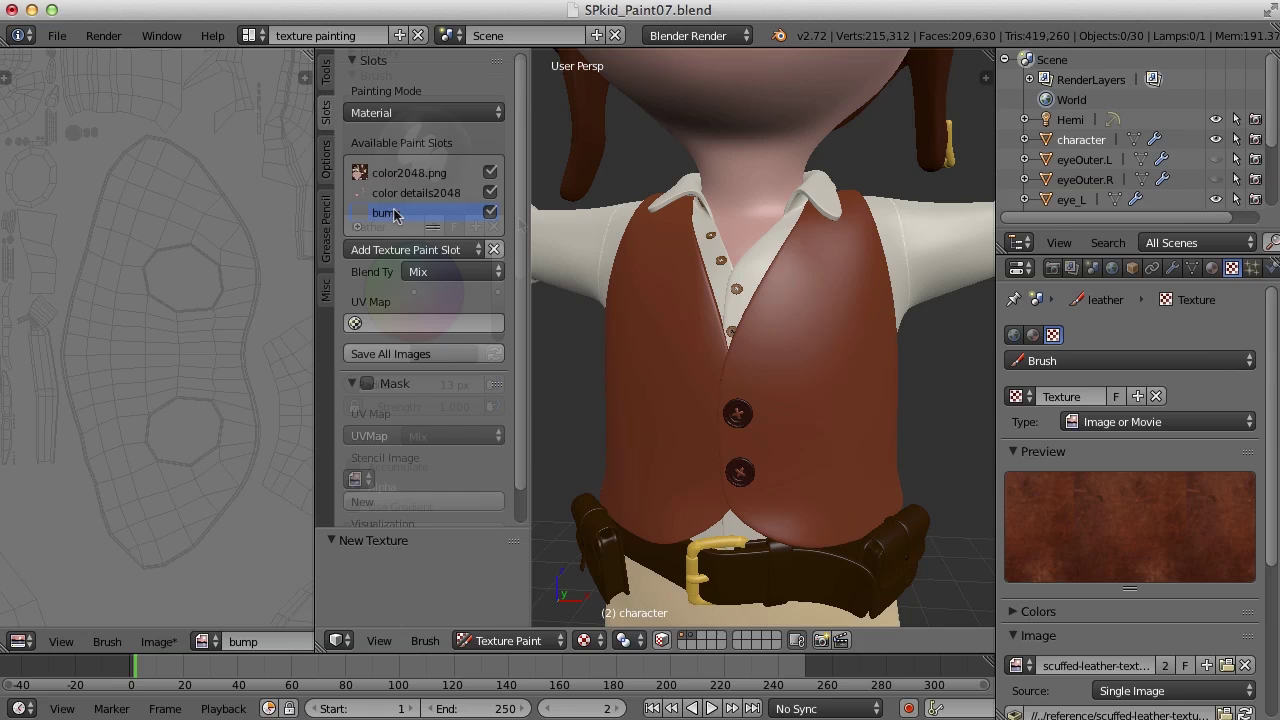
{"action": "left_click", "coordinate": [326, 72]}
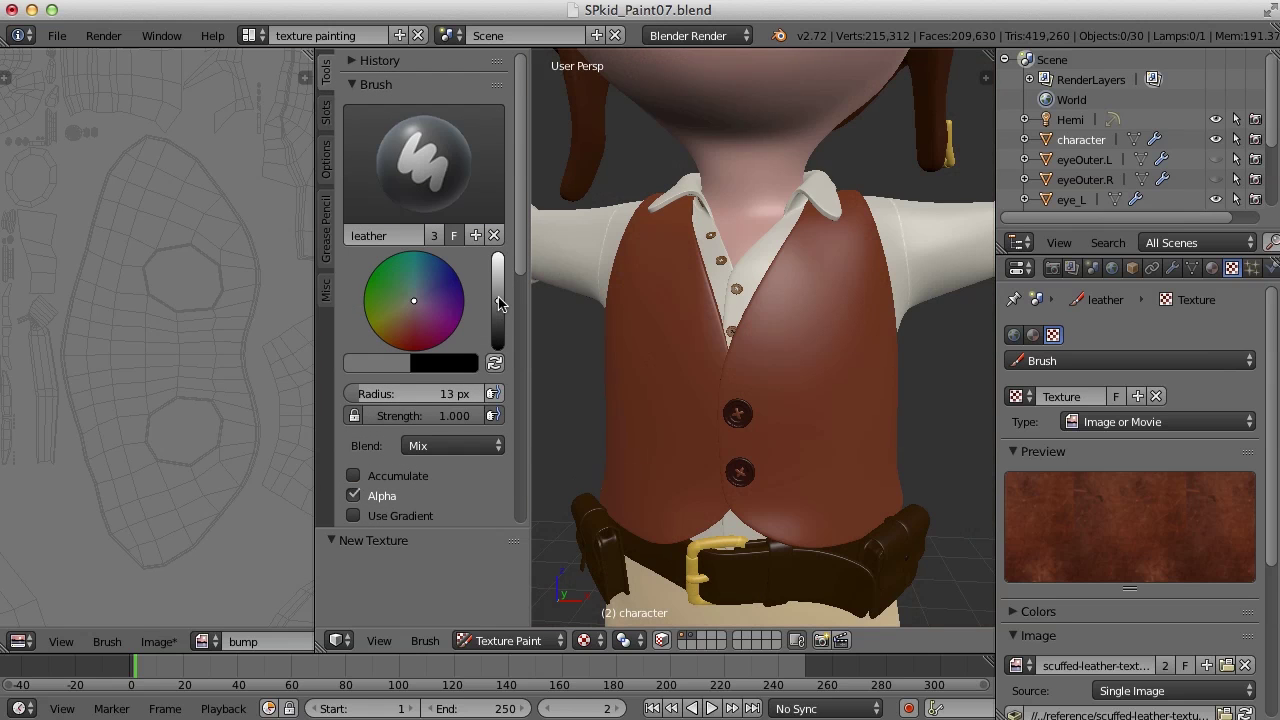
{"action": "left_click_drag", "start_coordinate": [498, 304], "coordinate": [500, 284]}
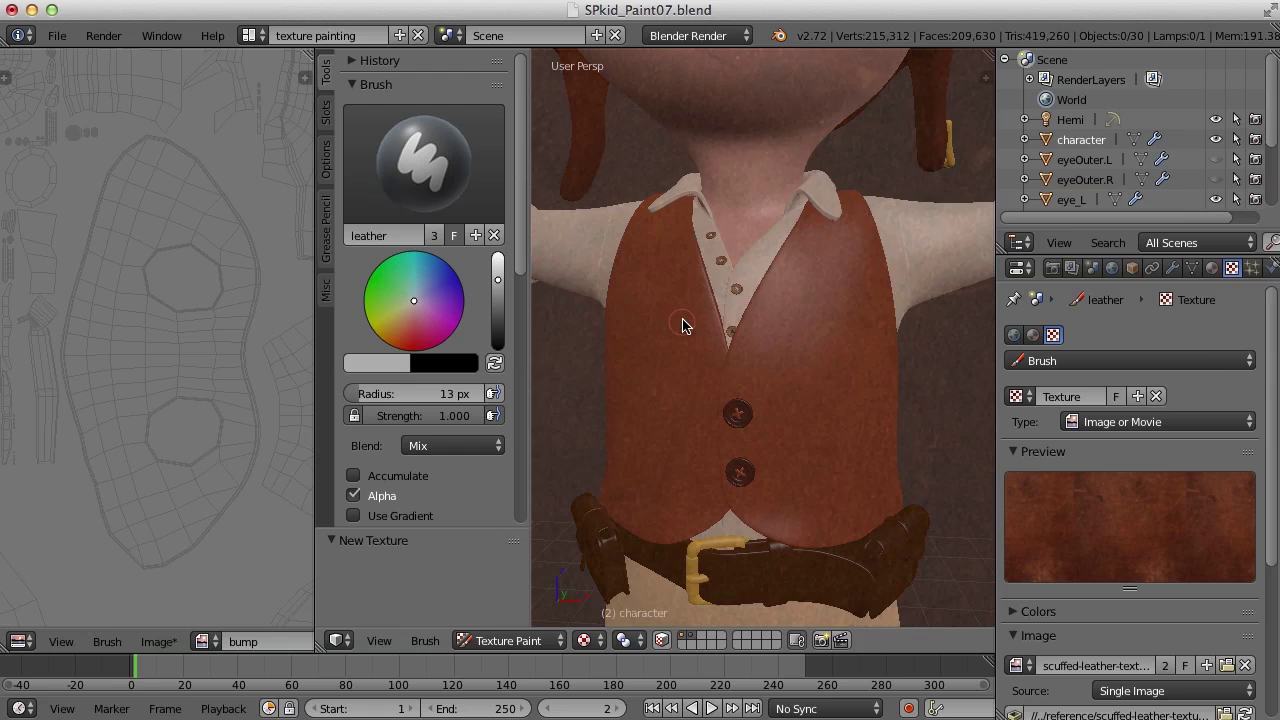
{"action": "key", "text": "f"}
{"action": "left_click", "coordinate": [657, 314]}
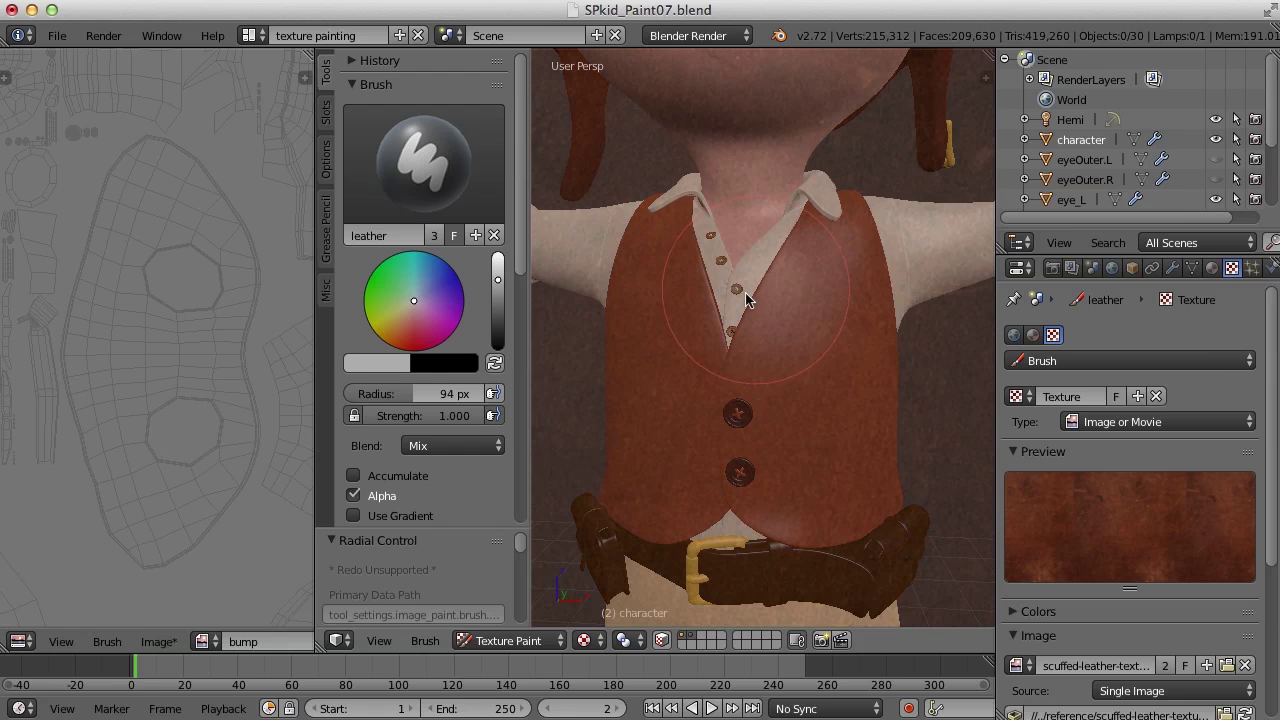
{"action": "left_click_drag", "start_coordinate": [480, 418], "coordinate": [420, 418]}
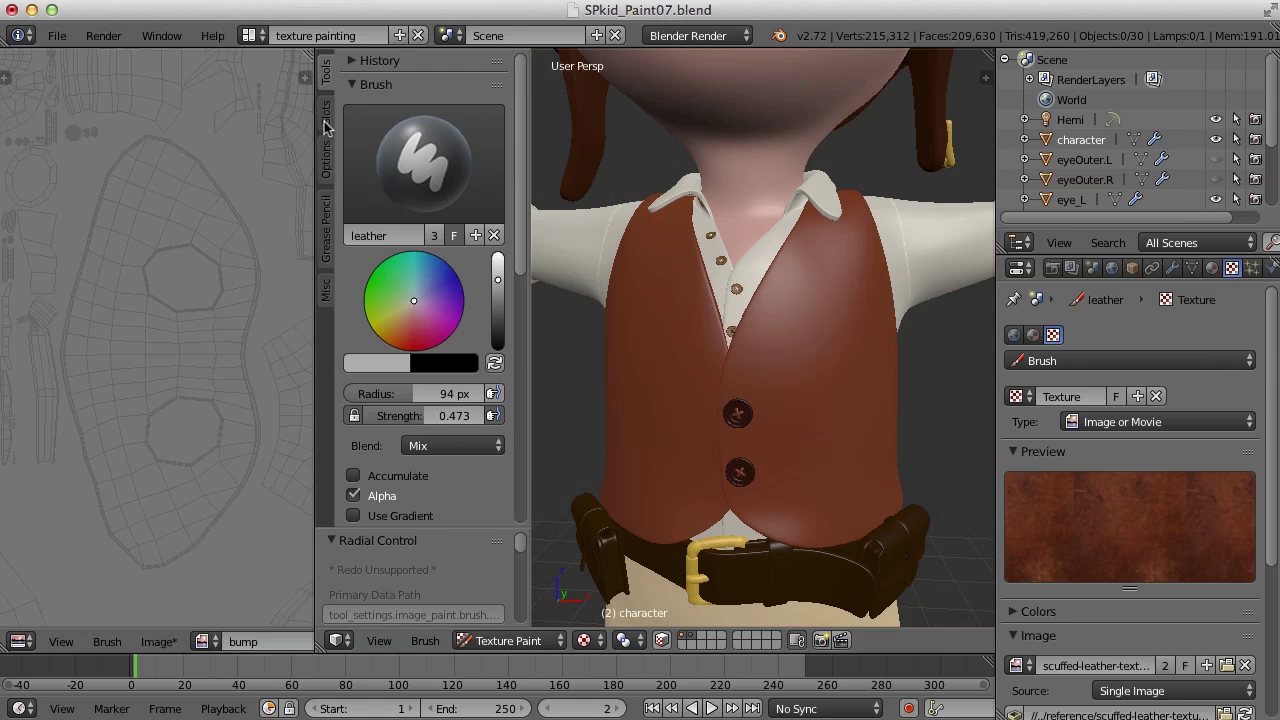
Paint into color details2048 with face masking on and only the vest's faces selected.
{"action": "left_click", "coordinate": [325, 118]}
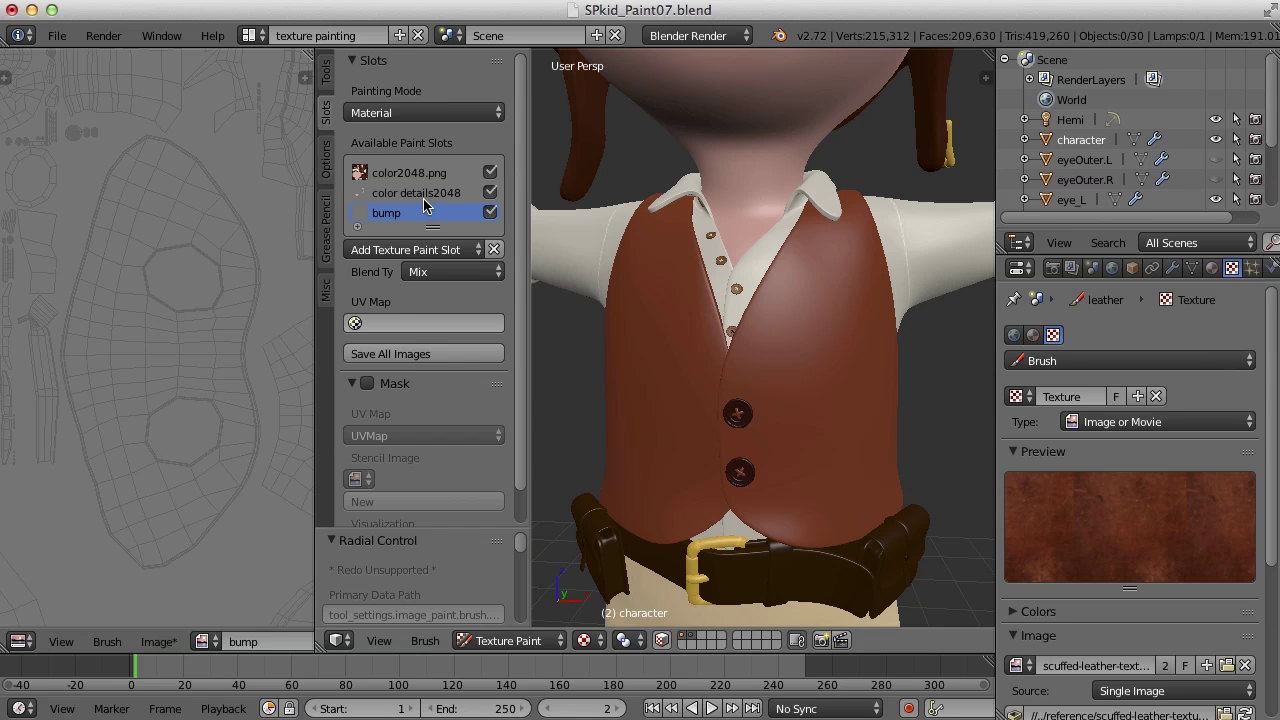
{"action": "left_click", "coordinate": [421, 195]}
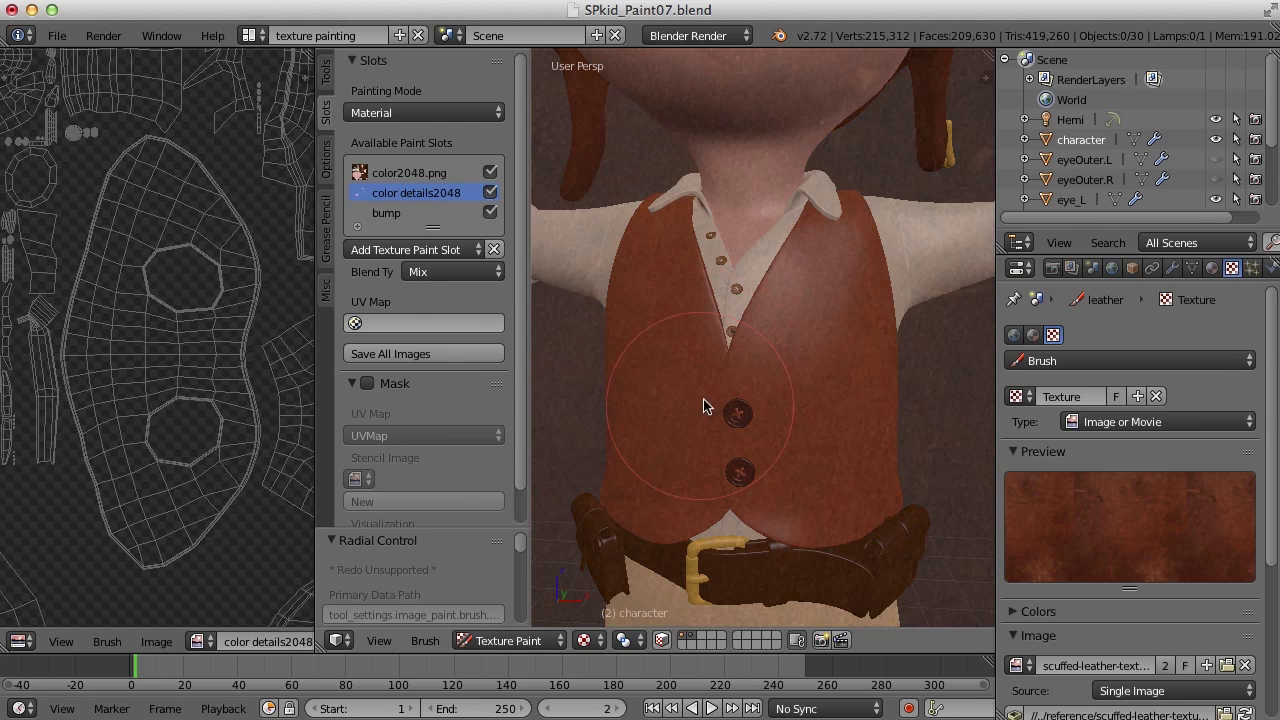
{"action": "left_click_drag", "start_coordinate": [714, 410], "coordinate": [827, 388]}
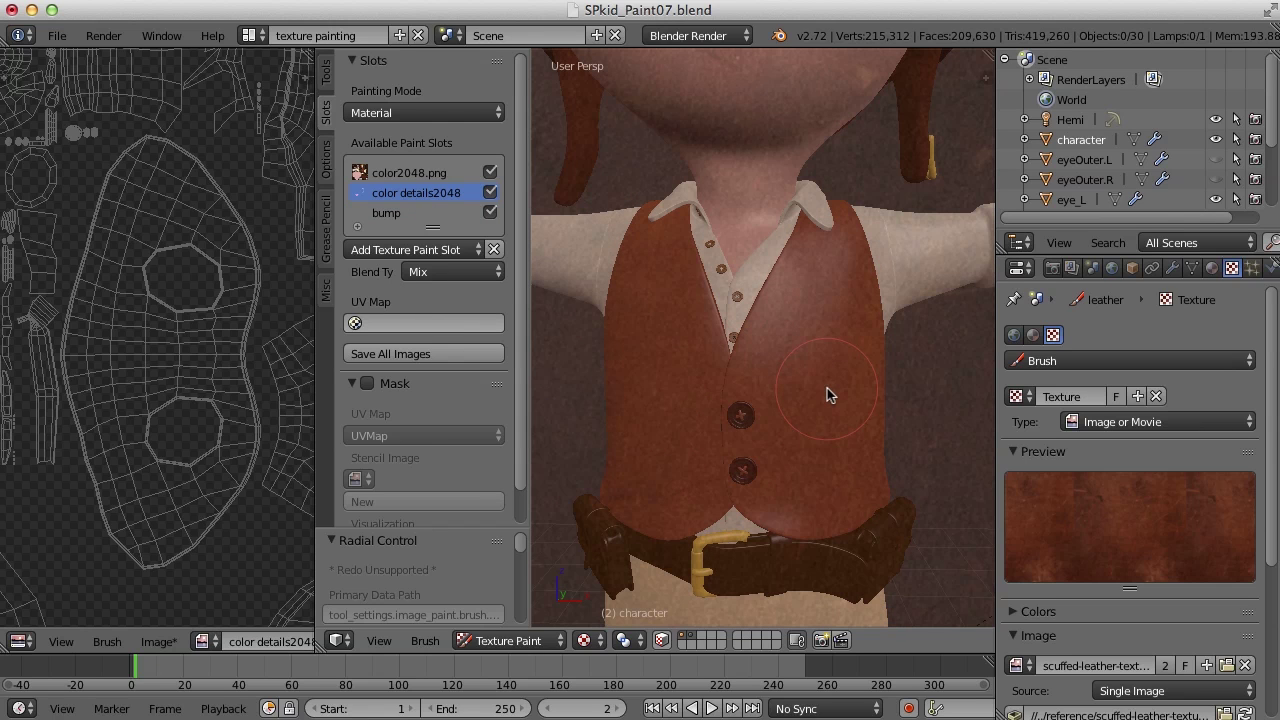
{"action": "left_click", "coordinate": [661, 641]}
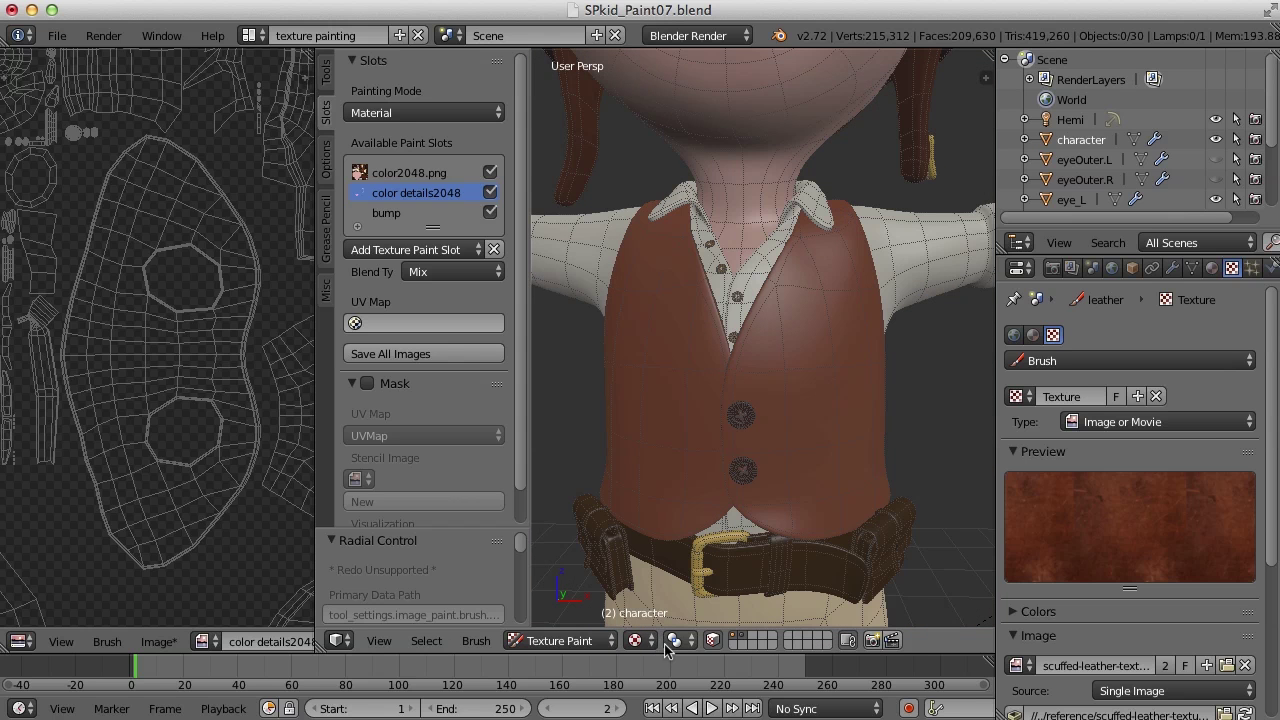
{"action": "key", "text": "a"}
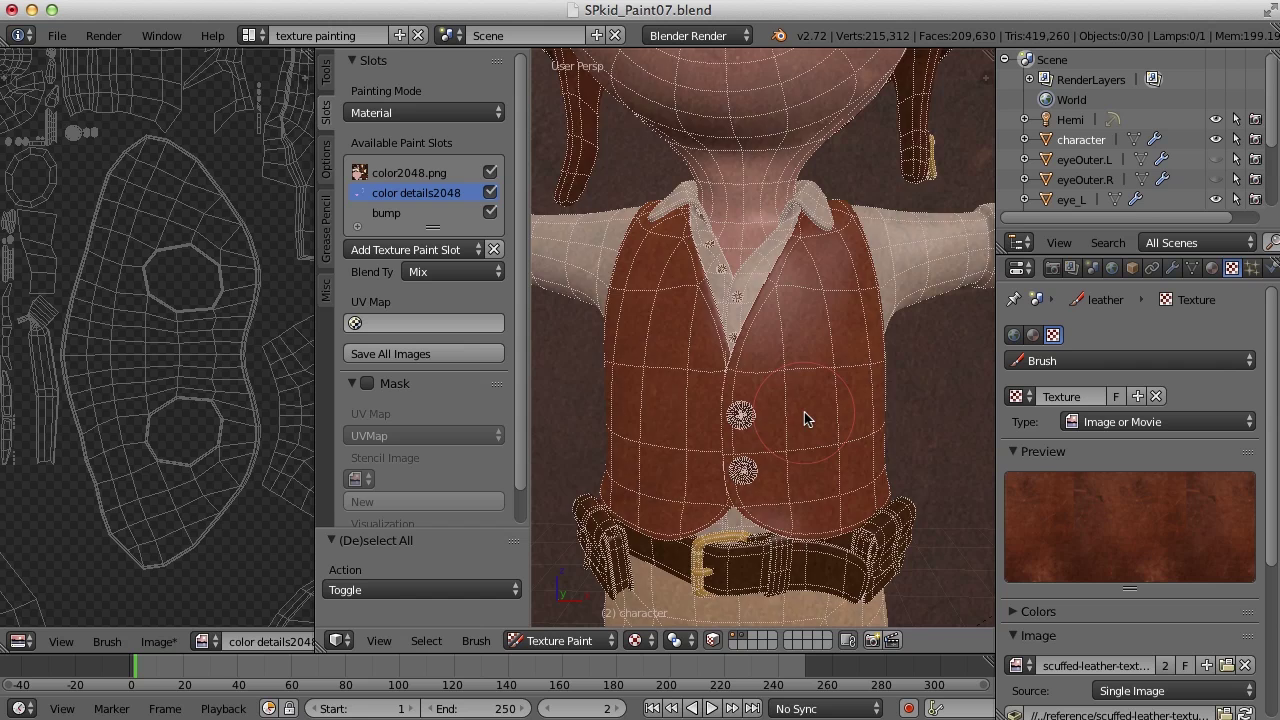
{"action": "key", "text": "a"}
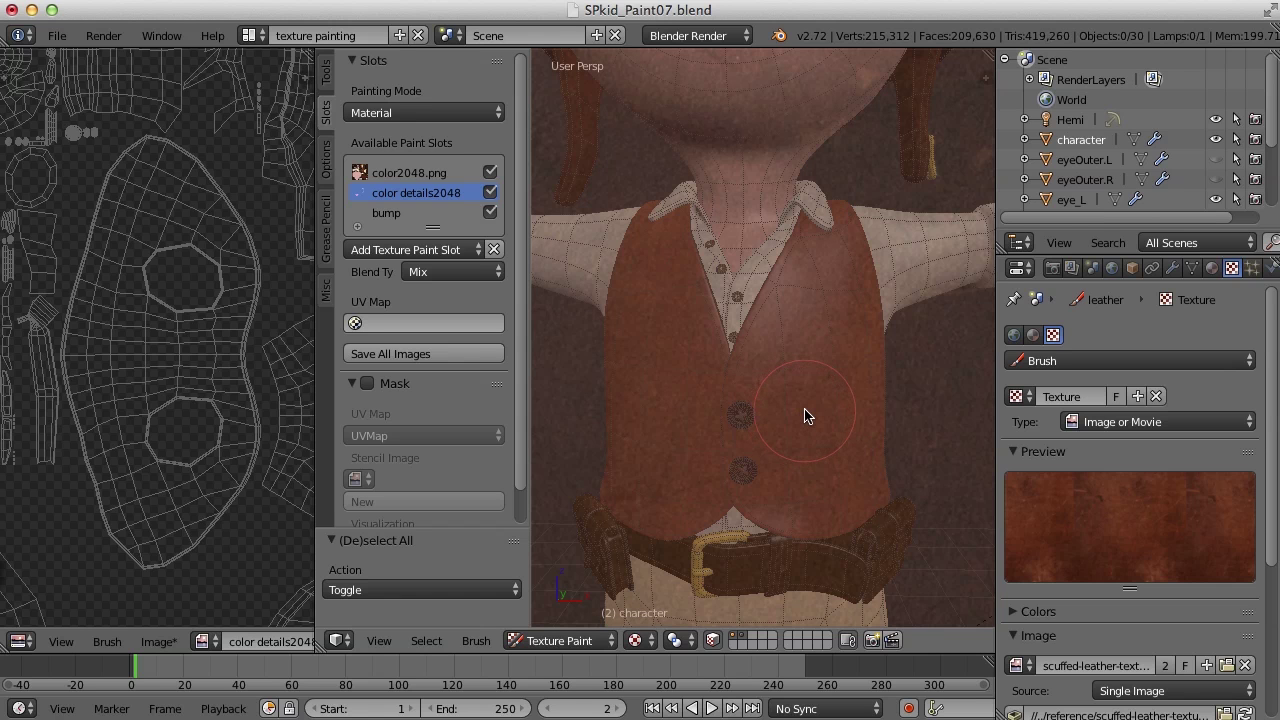
{"action": "key", "text": "l"}
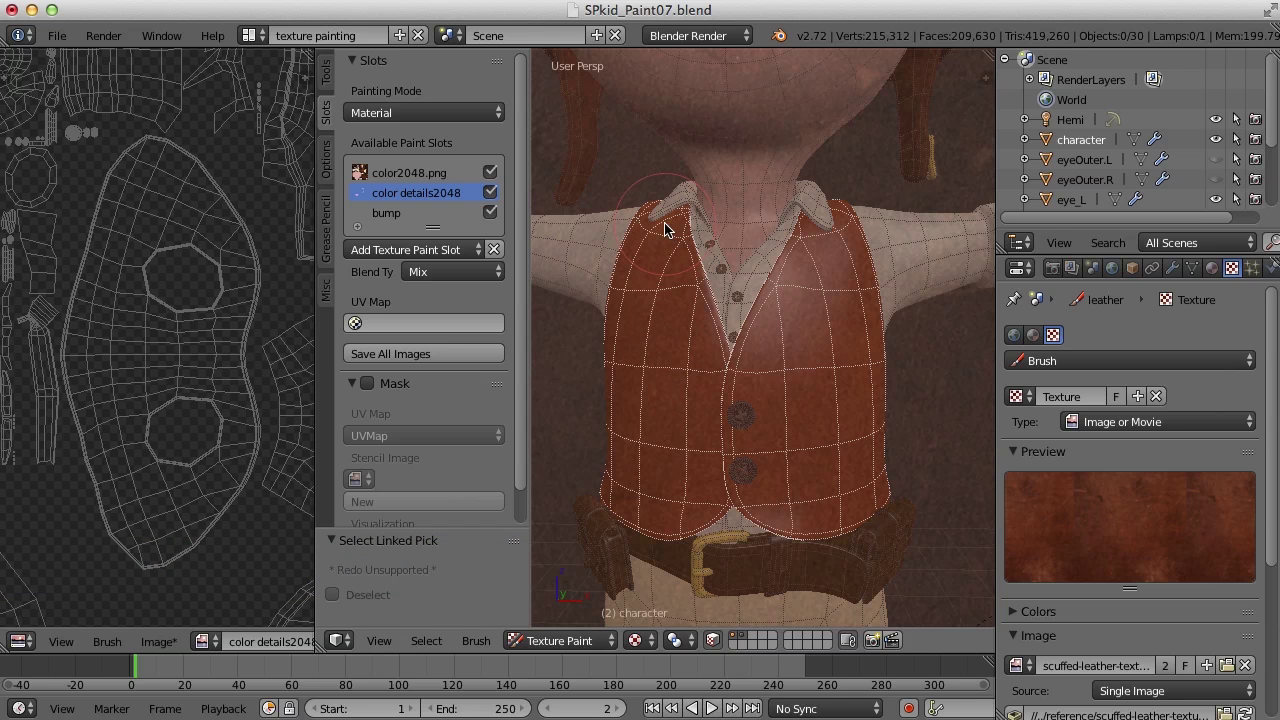
Paint leather stencil strokes over the masked vest faces in the color details2048 image.
{"action": "left_click_drag", "start_coordinate": [662, 230], "coordinate": [653, 285]}
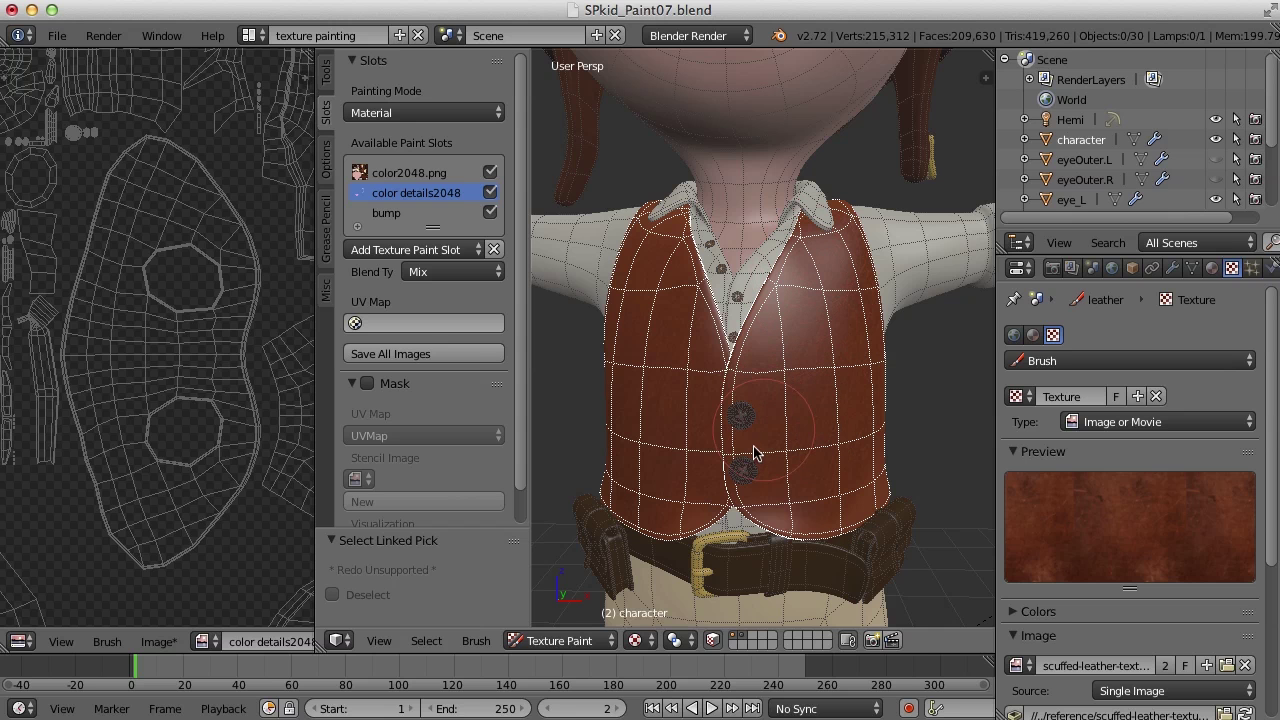
{"action": "left_click", "coordinate": [662, 233]}
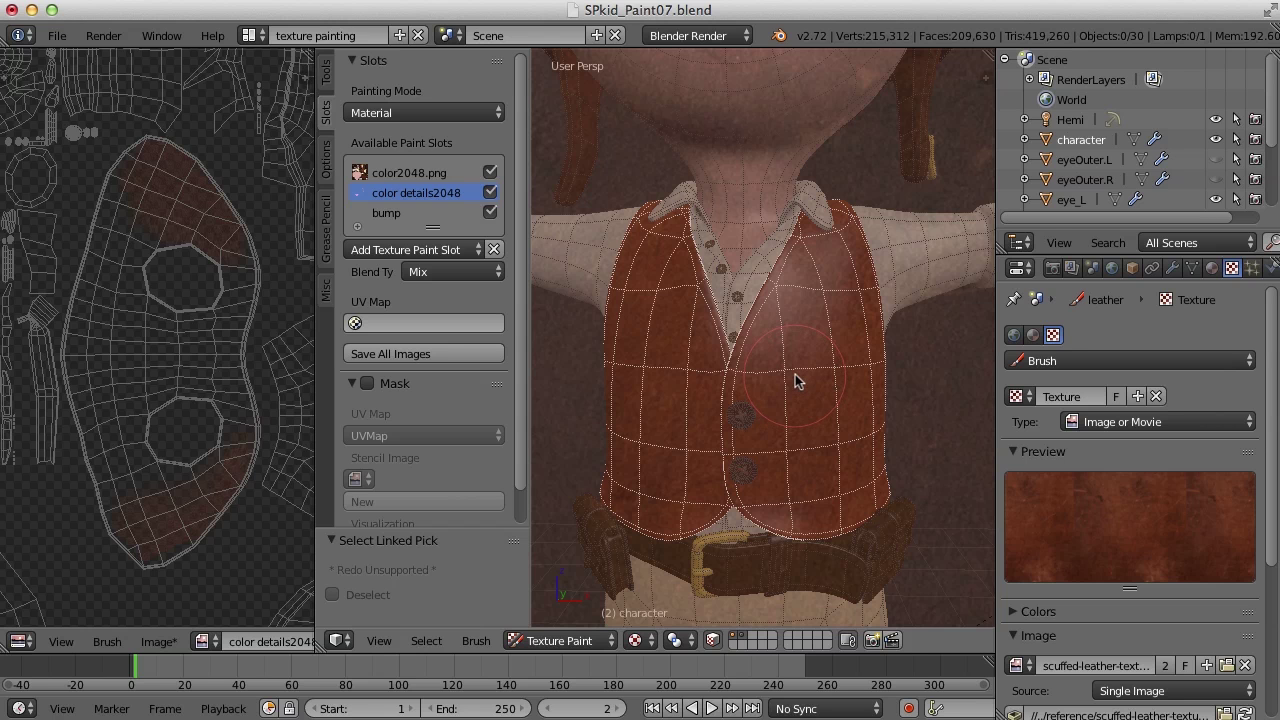
Switch to the bump slot and paint leather strokes over the vest's left and right front panels.
{"action": "left_click", "coordinate": [385, 214]}
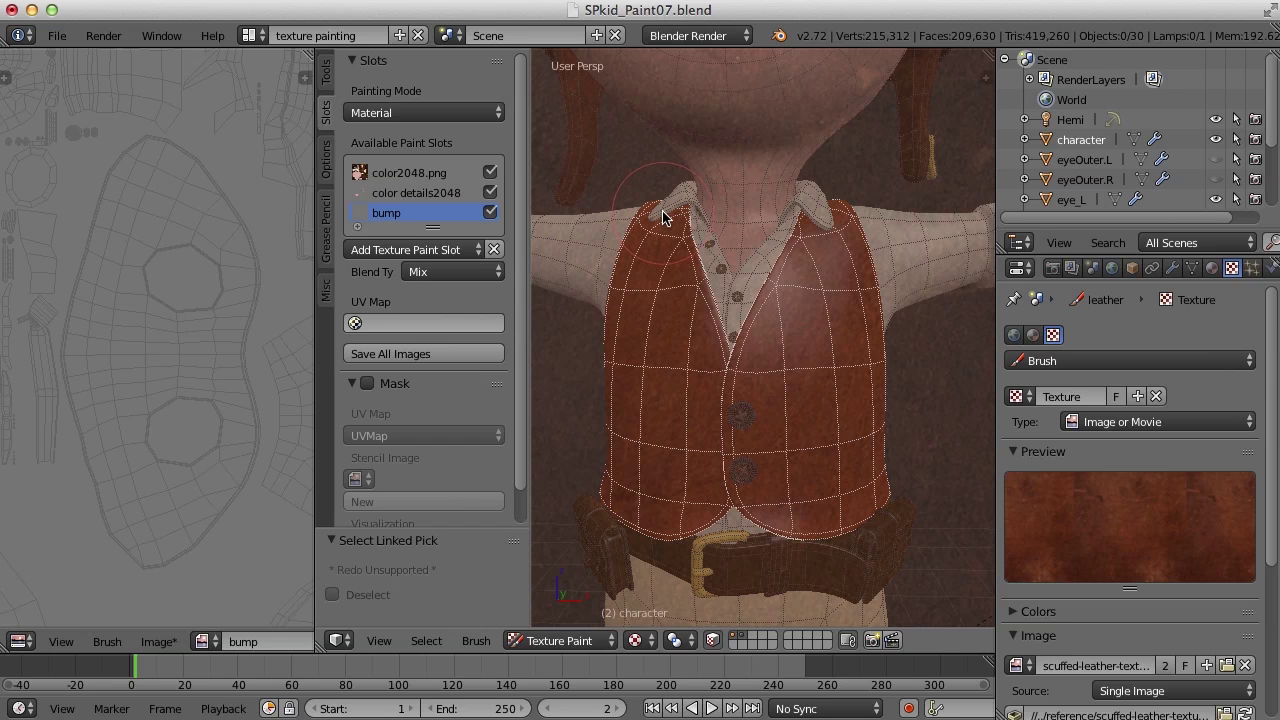
{"action": "left_click_drag", "start_coordinate": [662, 211], "coordinate": [645, 267]}
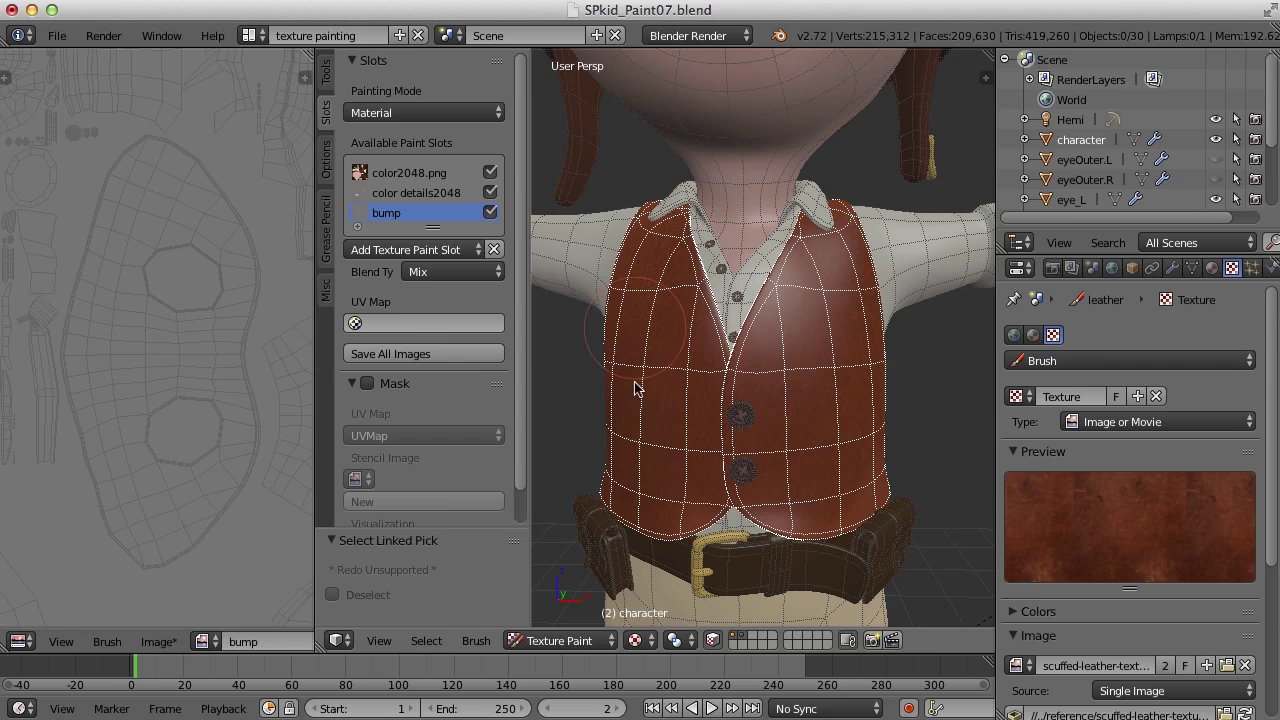
{"action": "mouse_move", "coordinate": [634, 399]}
{"action": "left_mouse_down"}
{"action": "mouse_move", "coordinate": [634, 457]}
{"action": "mouse_move", "coordinate": [666, 443]}
{"action": "mouse_move", "coordinate": [686, 290]}
{"action": "mouse_move", "coordinate": [699, 446]}
{"action": "mouse_move", "coordinate": [783, 445]}
{"action": "mouse_move", "coordinate": [791, 289]}
{"action": "mouse_move", "coordinate": [783, 377]}
{"action": "left_mouse_up"}
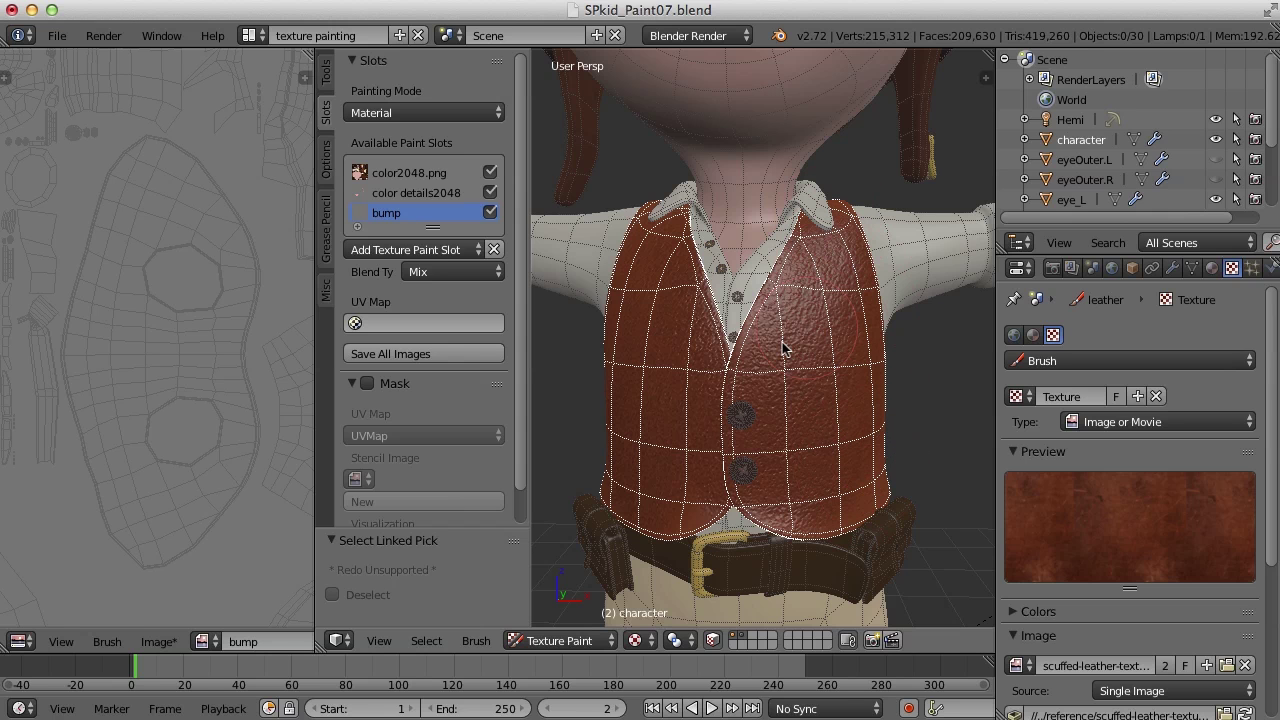
{"action": "left_click_drag", "start_coordinate": [632, 480], "coordinate": [645, 478]}
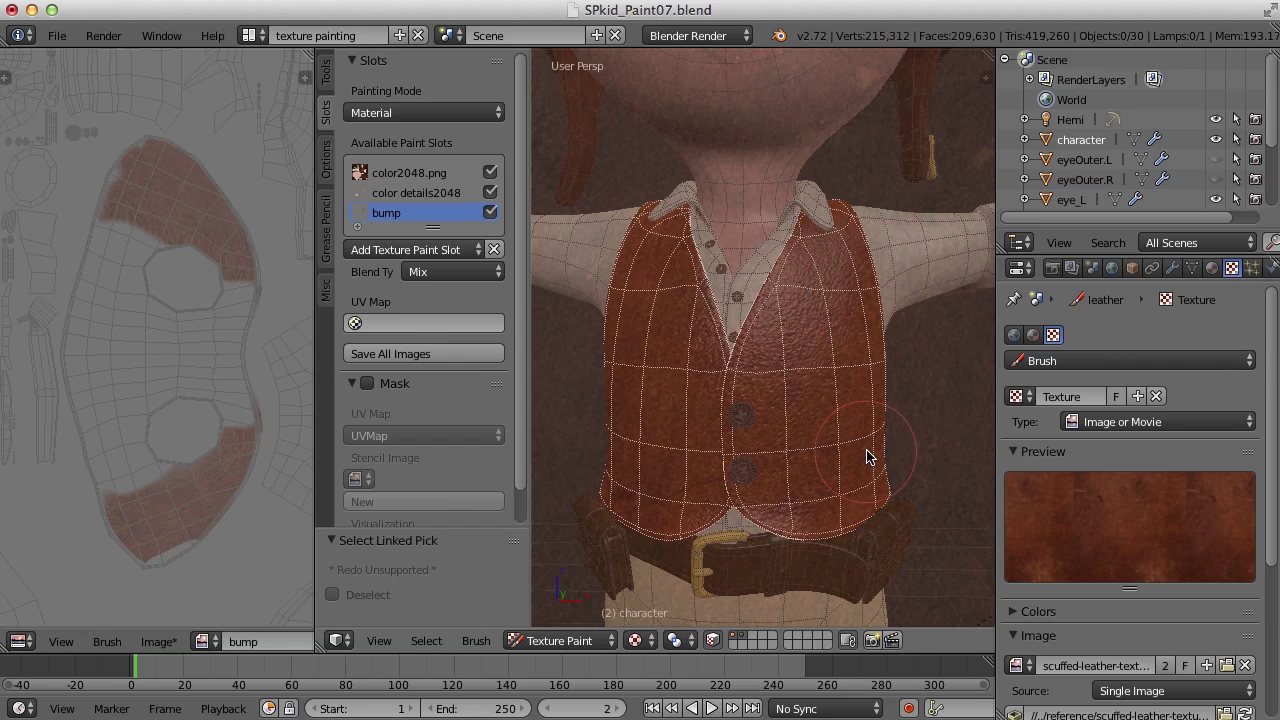
Set the leather brush's texture mapping to Tiled.
{"action": "left_click", "coordinate": [325, 75]}
{"action": "scroll", "coordinate": [525, 390], "scroll_direction": "down", "scroll_amount": 9}
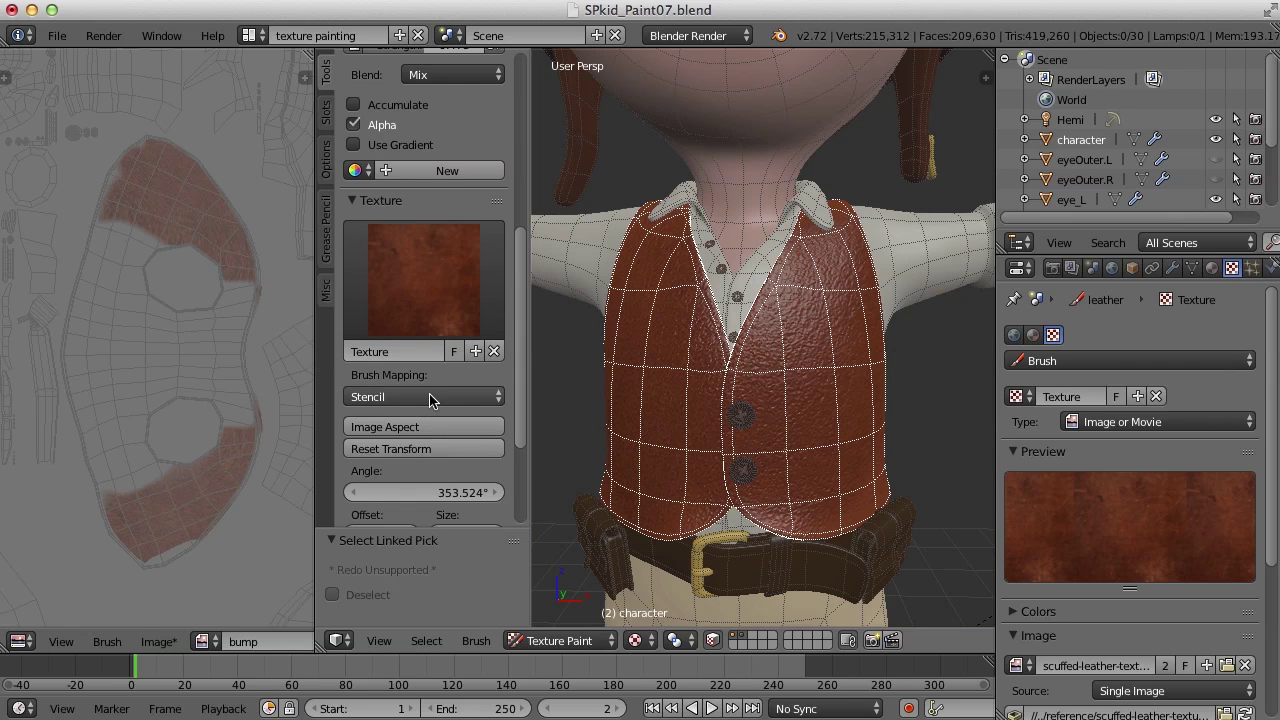
{"action": "left_click", "coordinate": [429, 396]}
{"action": "left_click", "coordinate": [380, 352]}
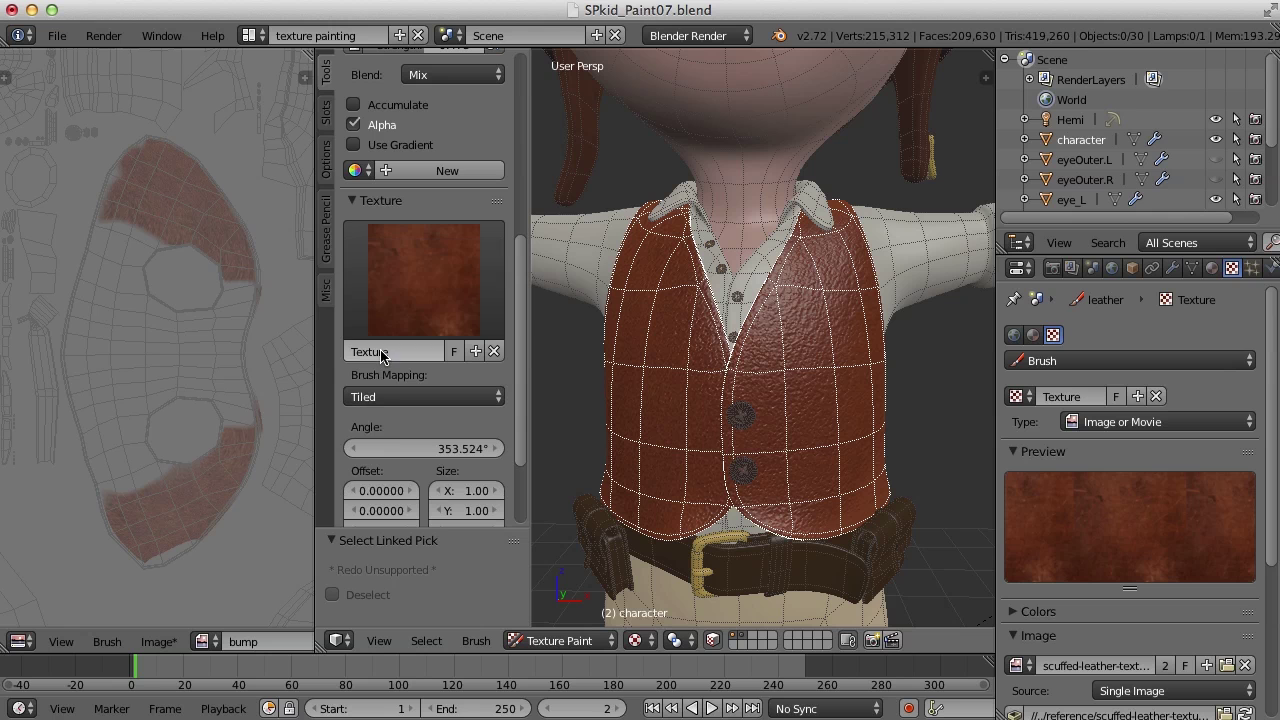
Turn off face-selection masking and orbit to a side view of the chest.
{"action": "left_click", "coordinate": [714, 641]}
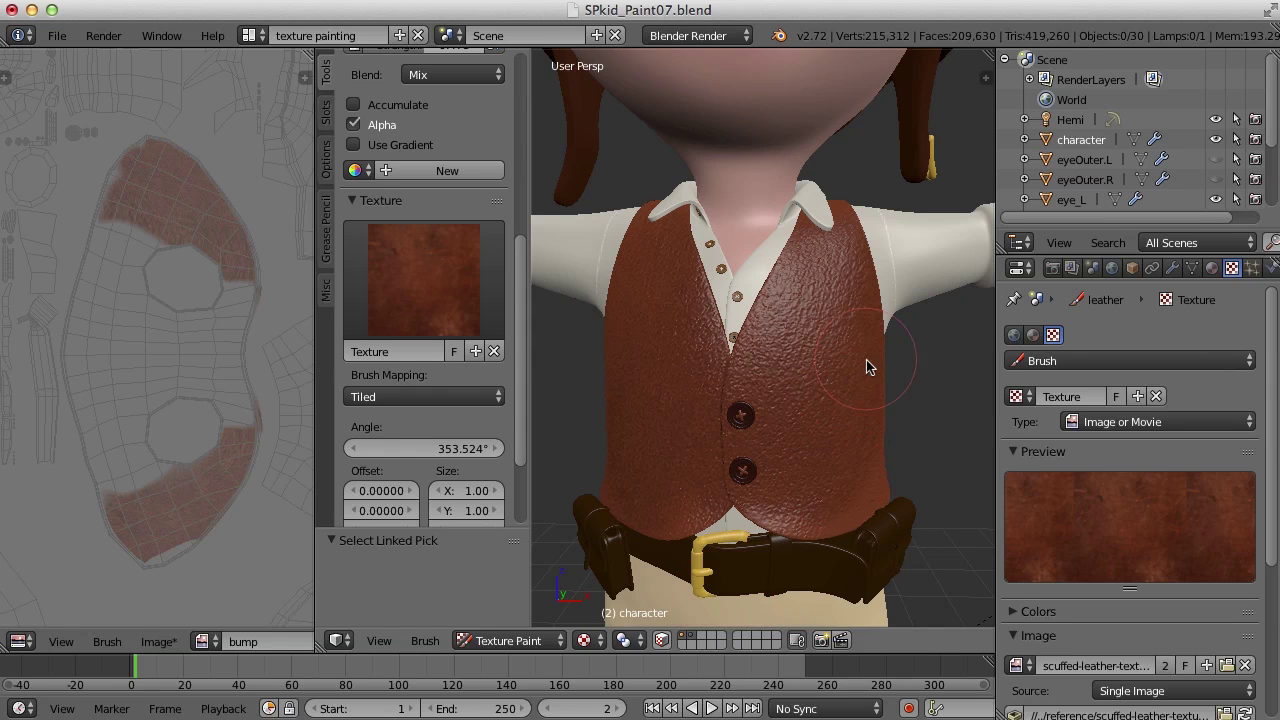
{"action": "scroll", "coordinate": [866, 410], "scroll_direction": "down", "scroll_amount": 2}
{"action": "scroll", "coordinate": [863, 354], "scroll_direction": "up", "scroll_amount": 4}
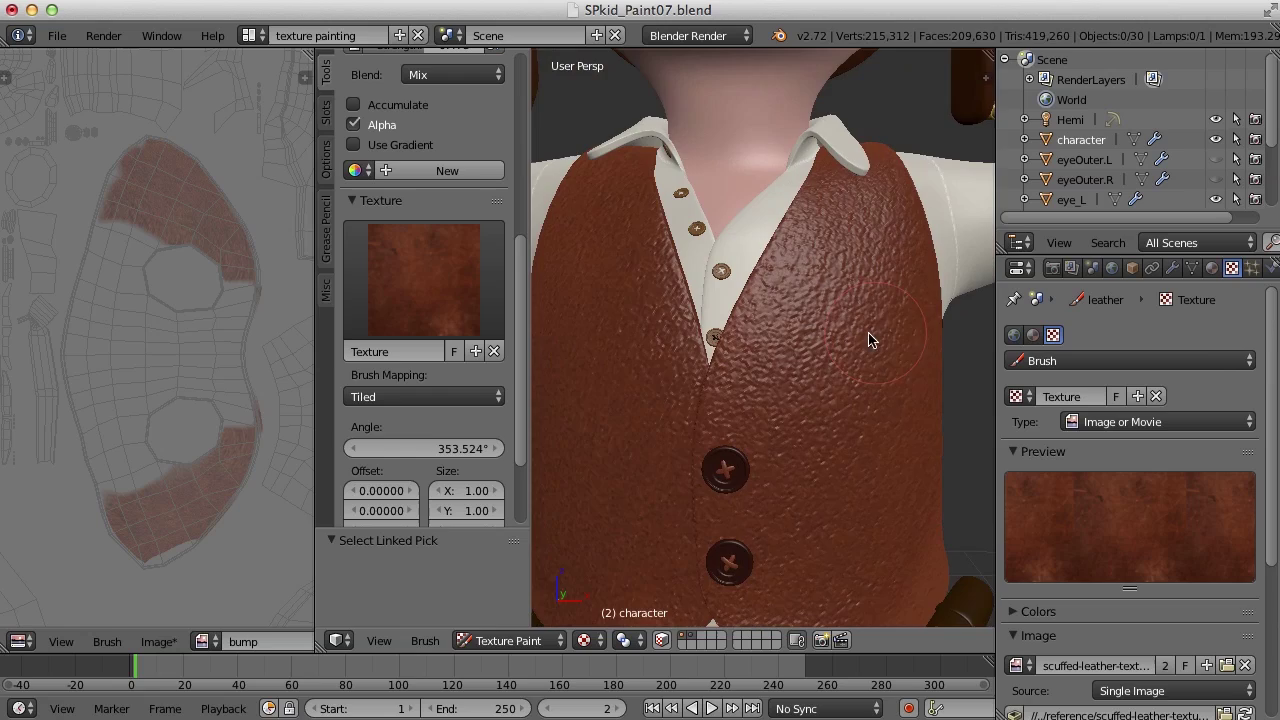
{"action": "middle_click_drag", "start_coordinate": [863, 354], "coordinate": [803, 406]}
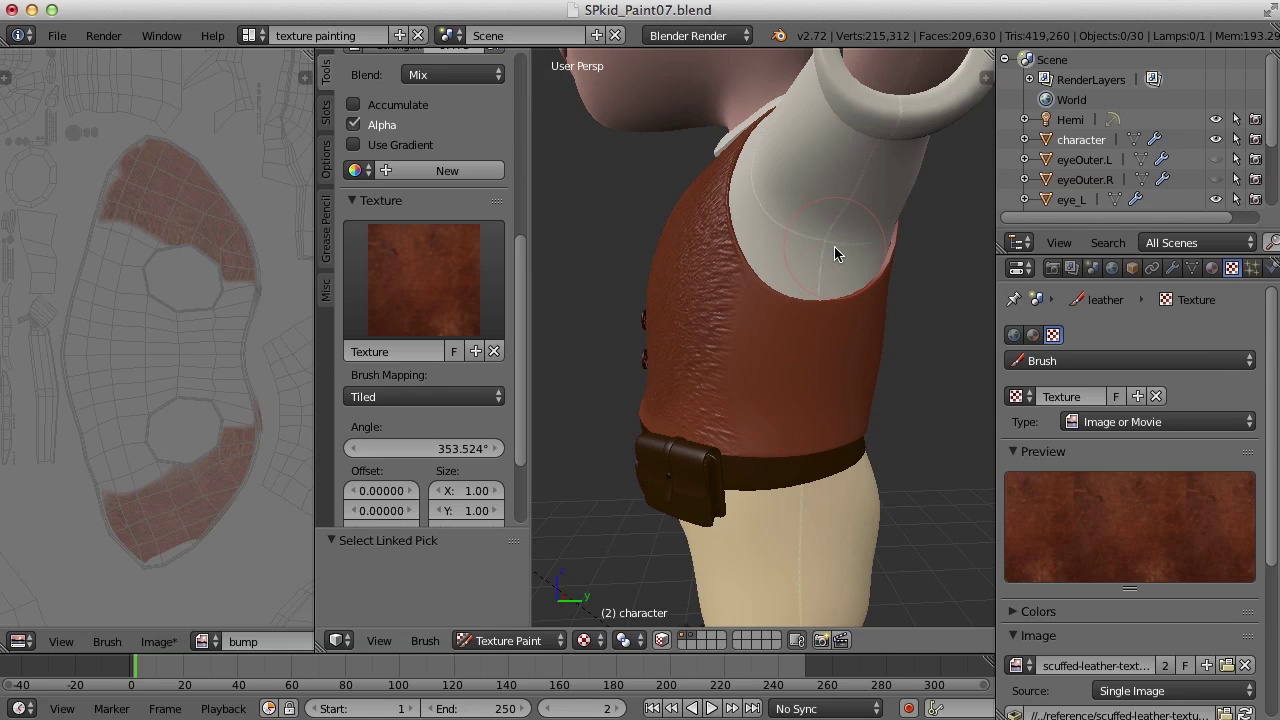
Go to the right orthographic side view and make color details2048 the paint target.
{"action": "key", "text": "KP_3"}
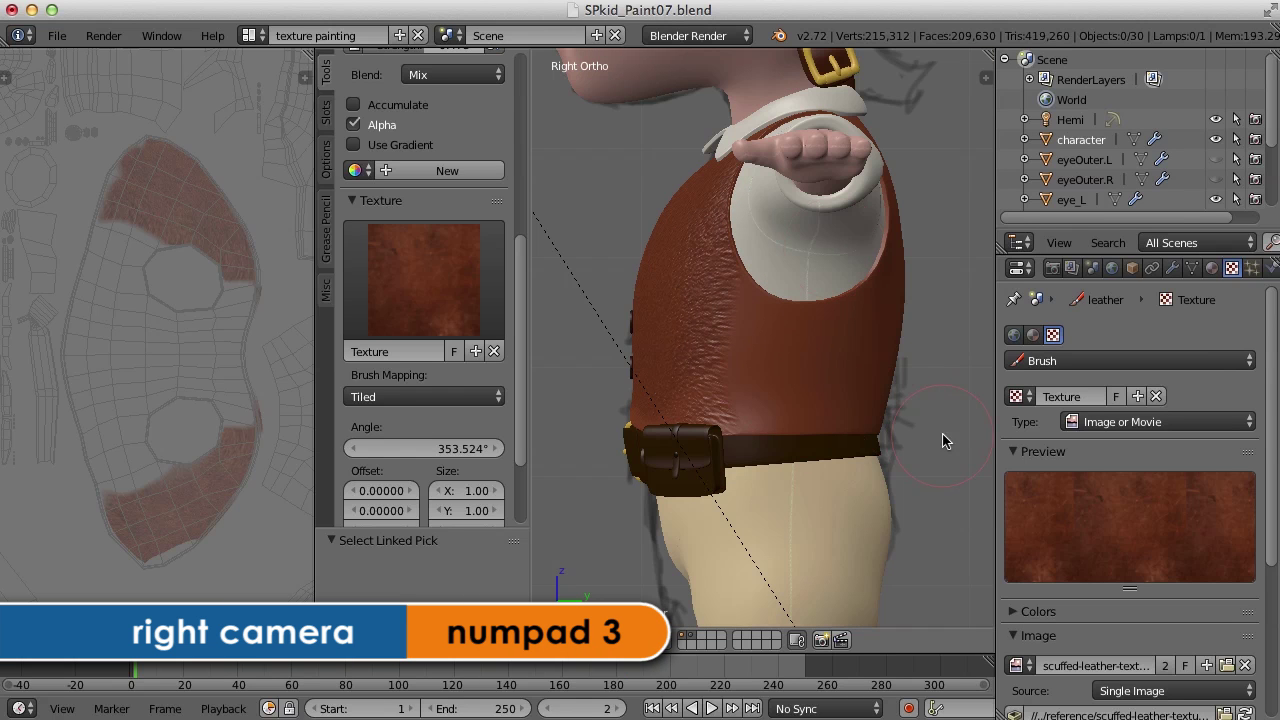
{"action": "key", "text": "n"}
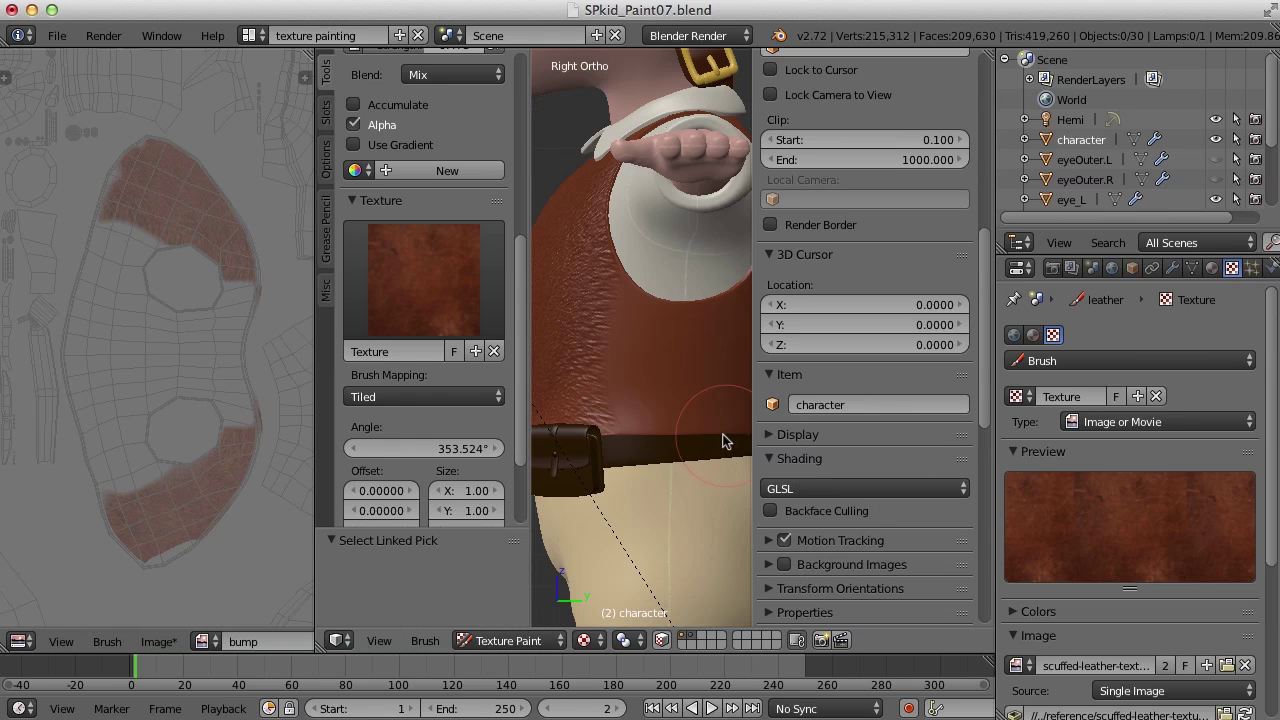
{"action": "key", "text": "n"}
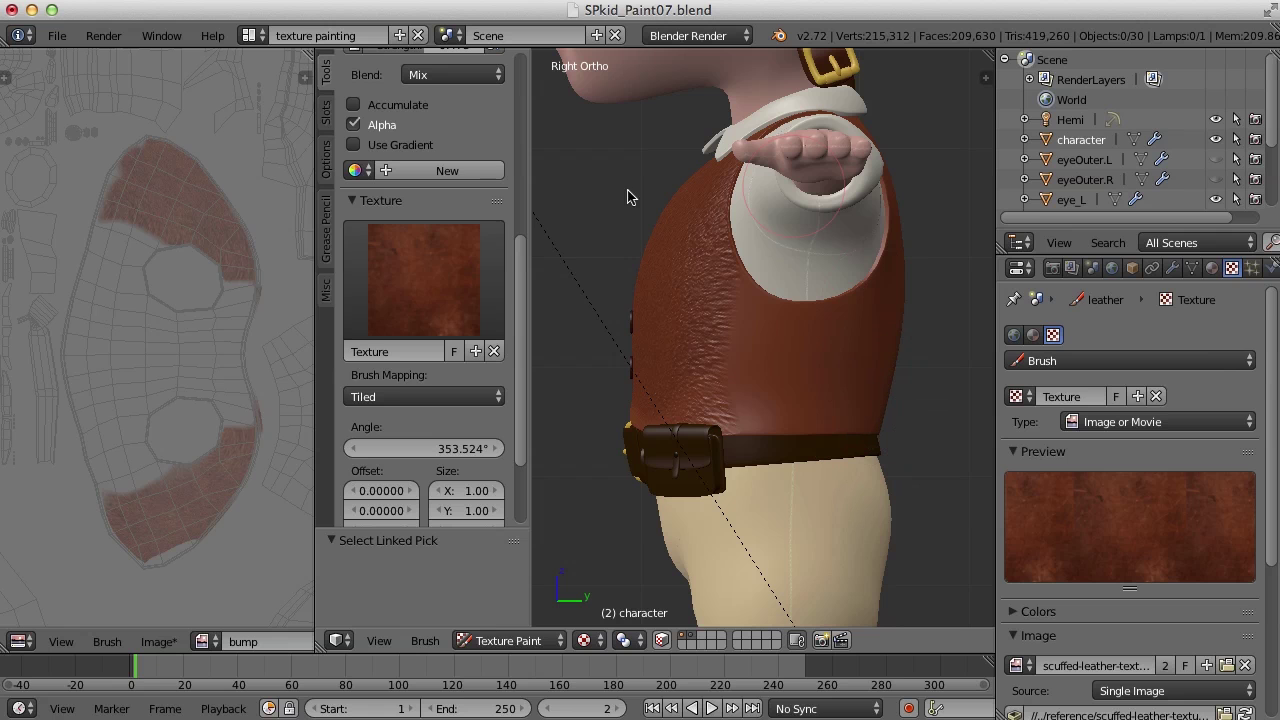
{"action": "left_click", "coordinate": [325, 112]}
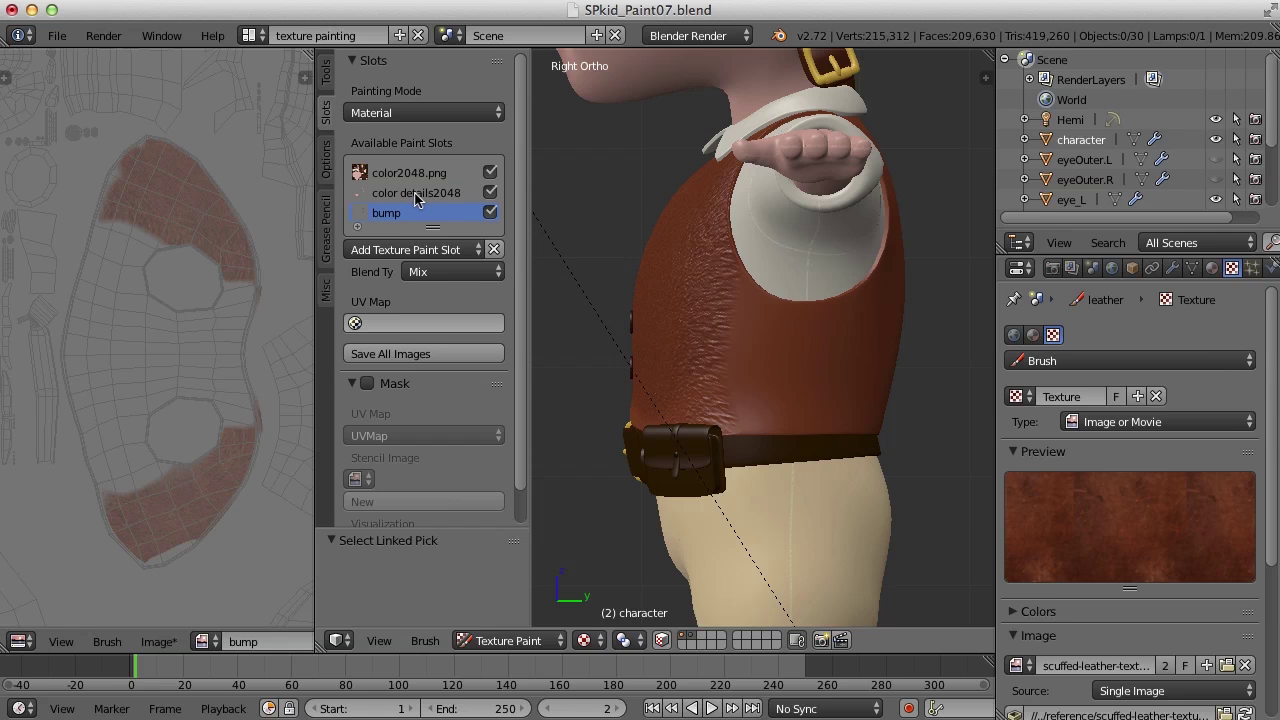
{"action": "left_click", "coordinate": [416, 194]}
Set the brush mapping back to Stencil and enlarge the brush radius to 71 px.
{"action": "left_click", "coordinate": [326, 84]}
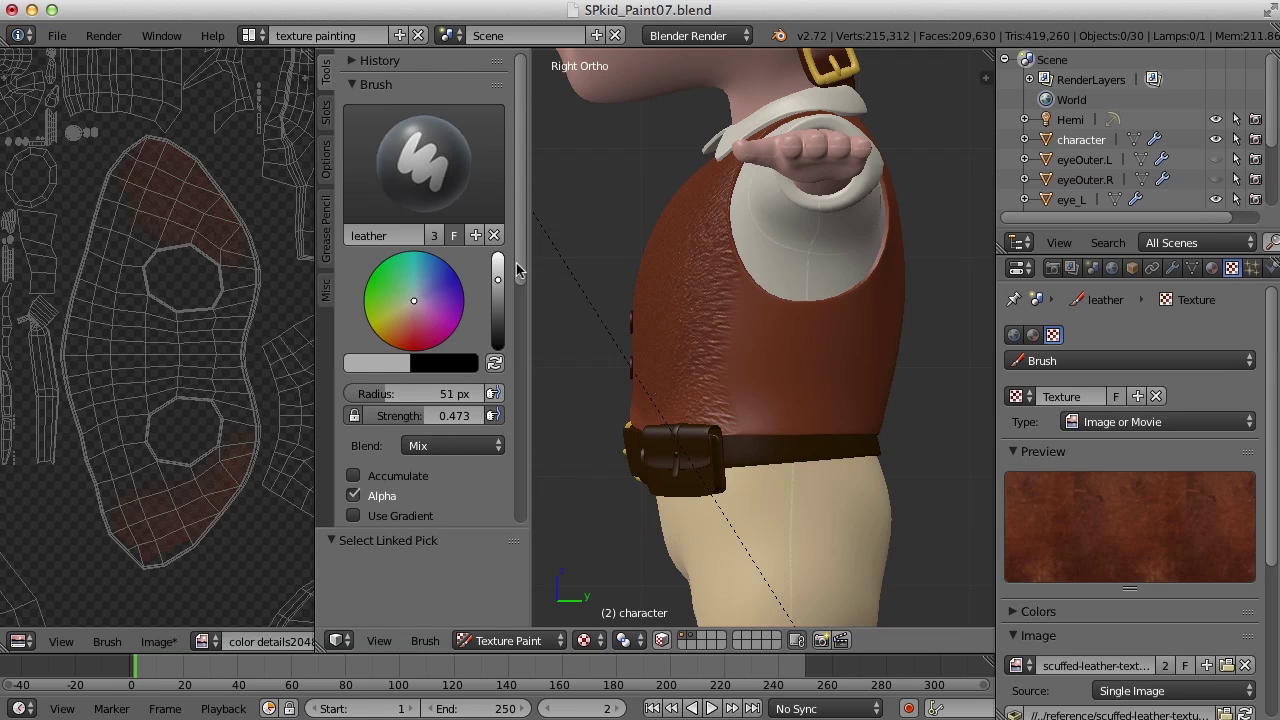
{"action": "scroll", "coordinate": [518, 268], "scroll_direction": "down", "scroll_amount": 8}
{"action": "left_click", "coordinate": [412, 458]}
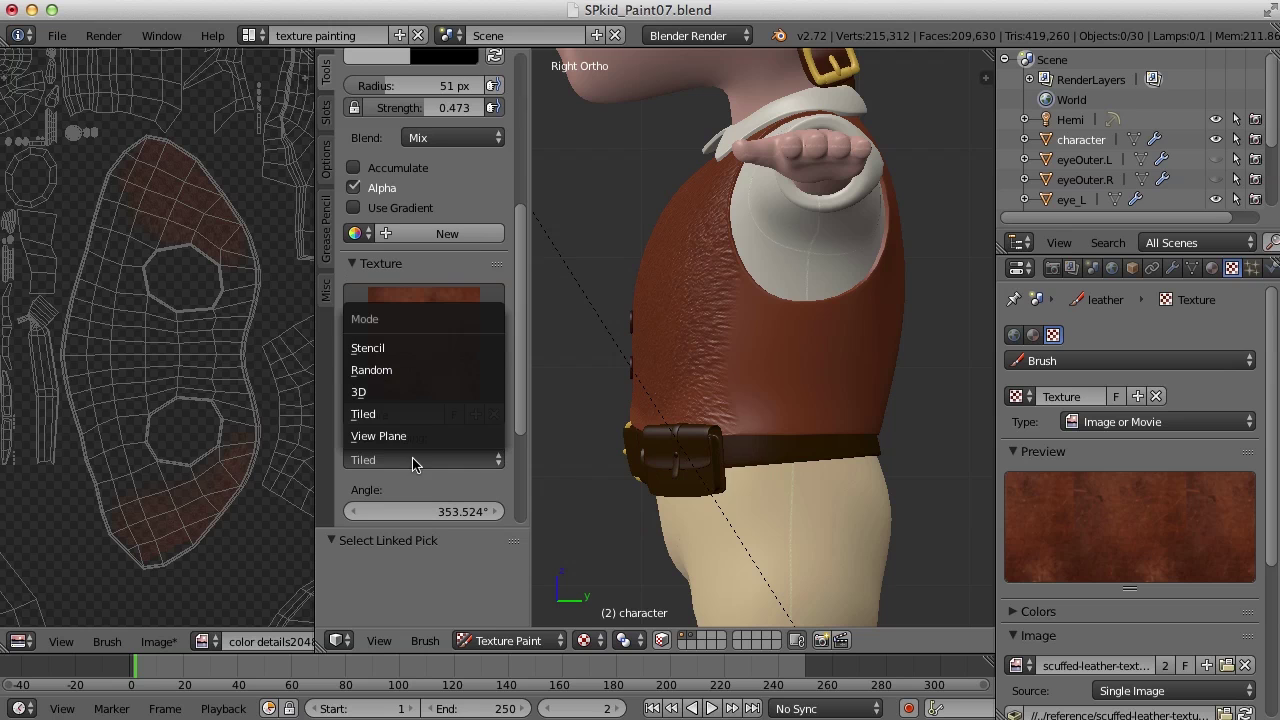
{"action": "left_click", "coordinate": [397, 348]}
{"action": "scroll", "coordinate": [420, 300], "scroll_direction": "up", "scroll_amount": 8}
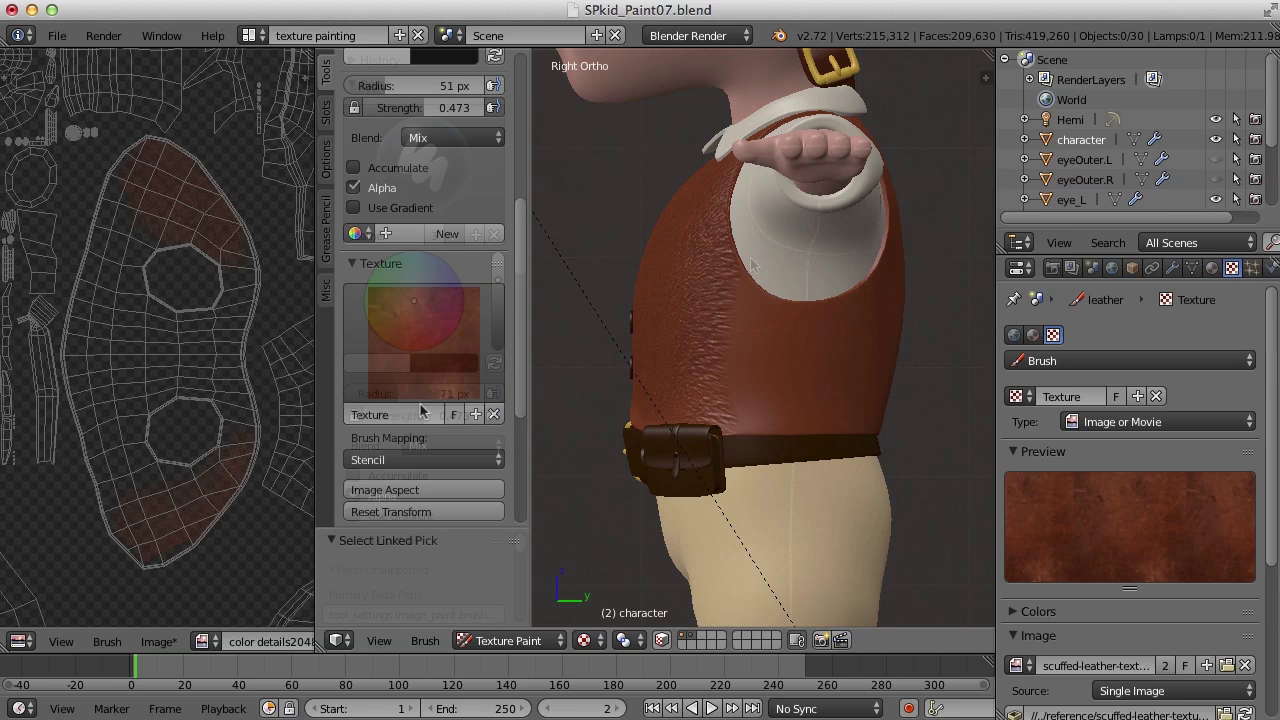
{"action": "key", "text": "f"}
{"action": "left_click", "coordinate": [744, 360]}
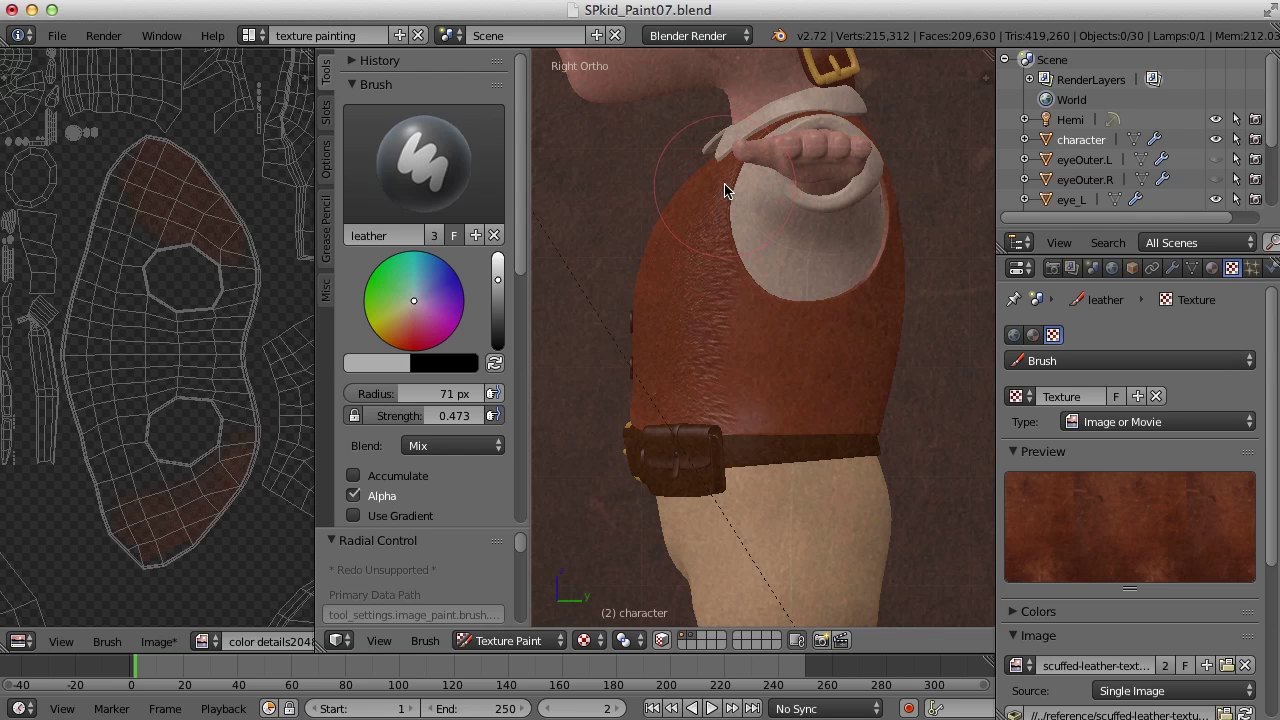
Paint leather colour onto the vest's side, re-enabling face-selection masking.
{"action": "mouse_move", "coordinate": [697, 318]}
{"action": "left_mouse_down"}
{"action": "mouse_move", "coordinate": [686, 404]}
{"action": "mouse_move", "coordinate": [724, 261]}
{"action": "mouse_move", "coordinate": [679, 364]}
{"action": "mouse_move", "coordinate": [643, 389]}
{"action": "mouse_move", "coordinate": [686, 304]}
{"action": "mouse_move", "coordinate": [737, 333]}
{"action": "mouse_move", "coordinate": [739, 372]}
{"action": "mouse_move", "coordinate": [790, 330]}
{"action": "left_mouse_up"}
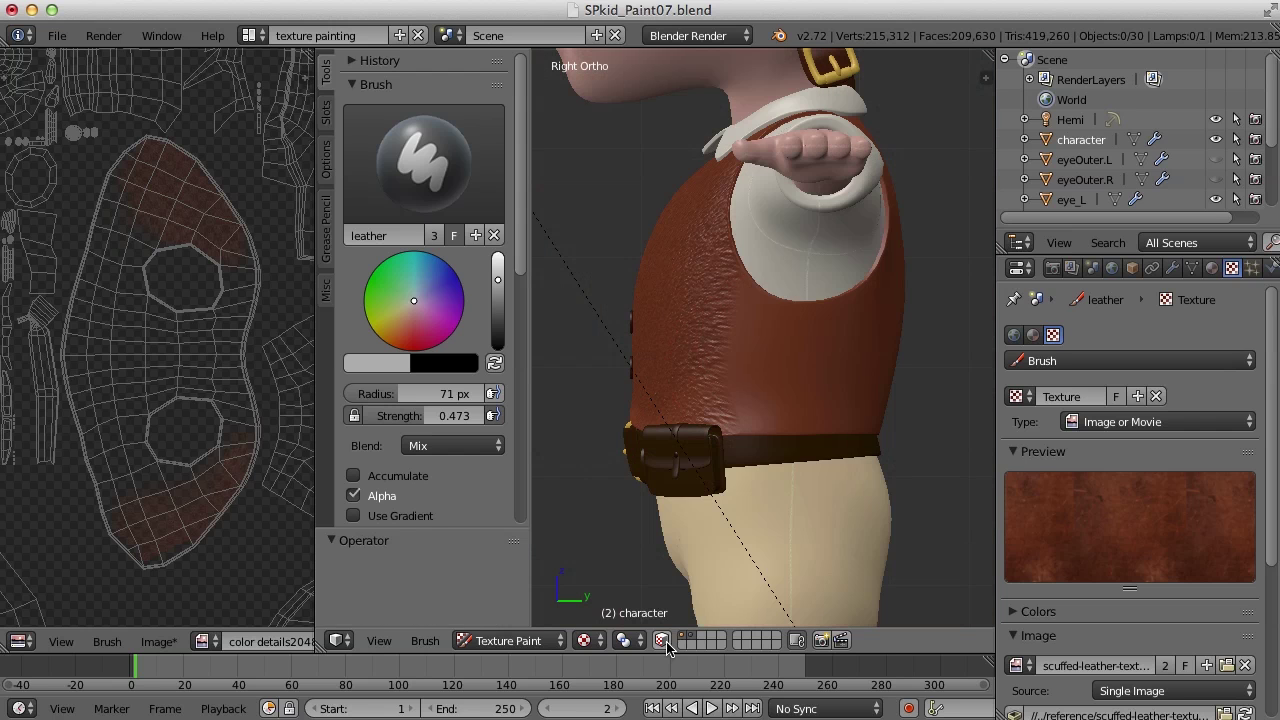
{"action": "key", "text": "m"}
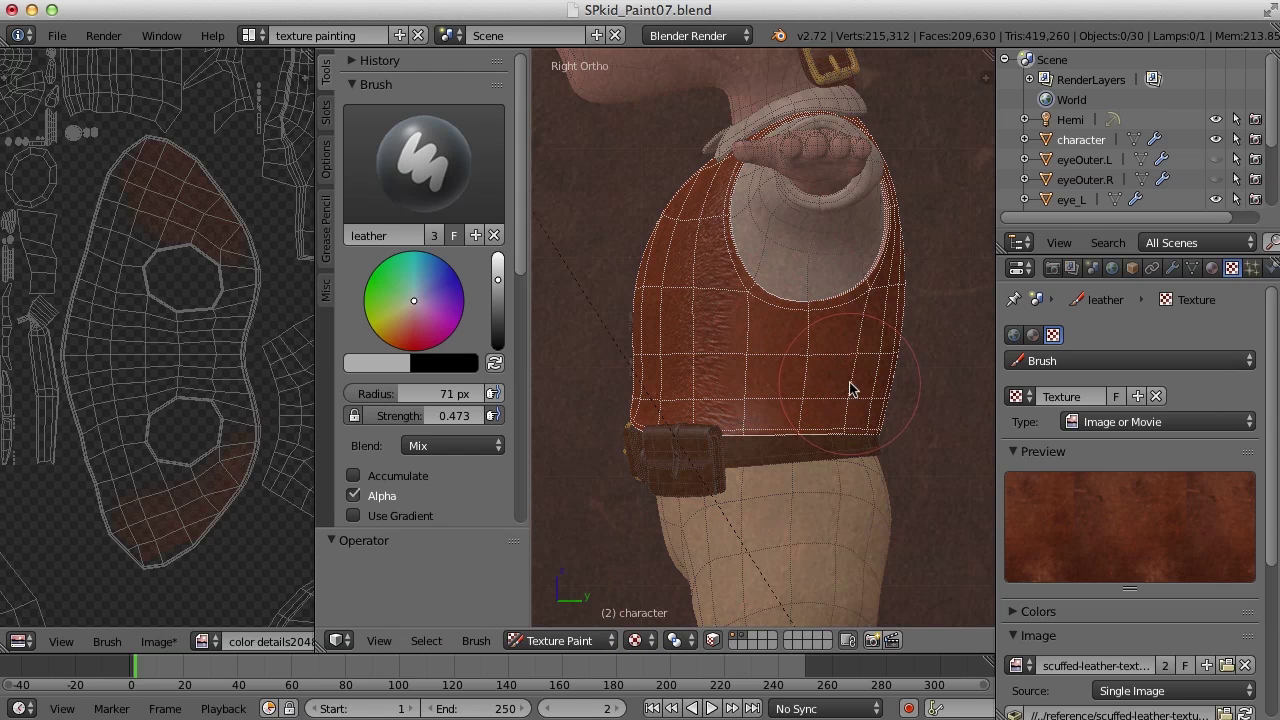
{"action": "left_click_drag", "start_coordinate": [712, 185], "coordinate": [672, 333]}
Switch to the bump slot and paint bumpy leather onto the vest's side.
{"action": "left_click", "coordinate": [326, 113]}
{"action": "left_click", "coordinate": [392, 218]}
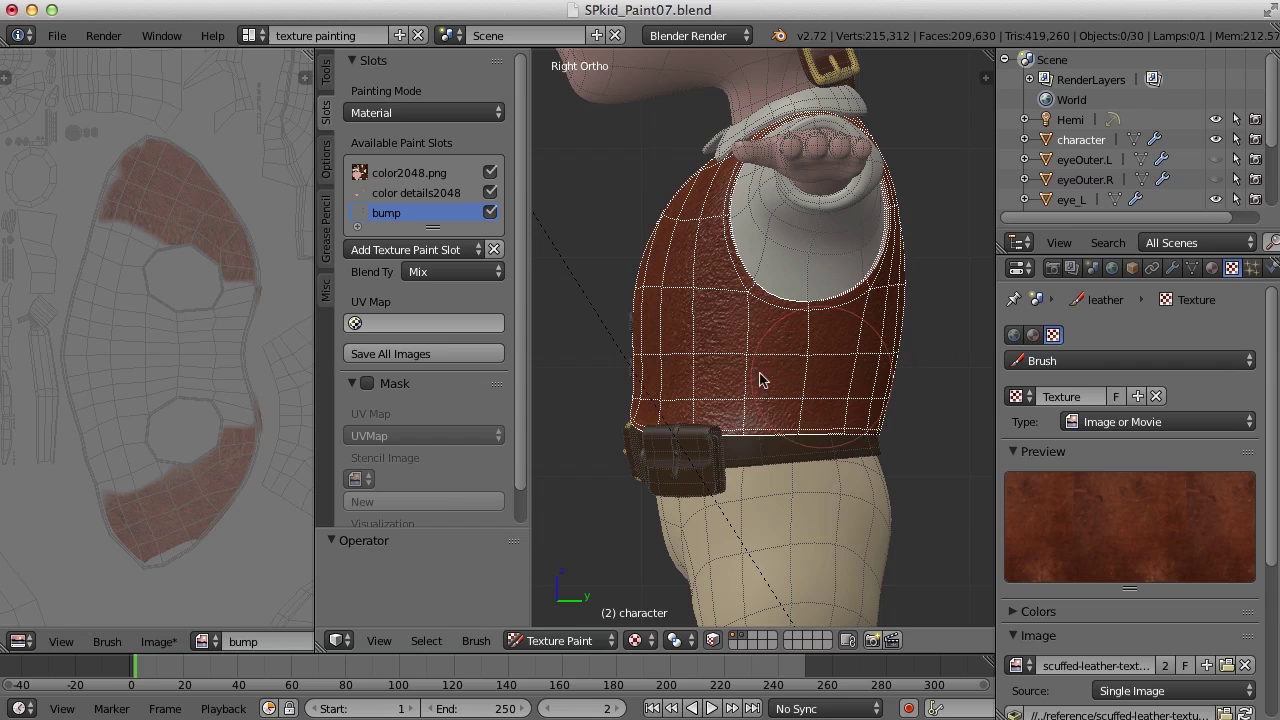
{"action": "left_click_drag", "start_coordinate": [806, 398], "coordinate": [743, 337]}
{"action": "mouse_move", "coordinate": [921, 390]}
{"action": "middle_mouse_down"}
{"action": "mouse_move", "coordinate": [766, 405]}
{"action": "mouse_move", "coordinate": [594, 394]}
{"action": "mouse_move", "coordinate": [706, 400]}
{"action": "mouse_move", "coordinate": [808, 368]}
{"action": "middle_mouse_up"}
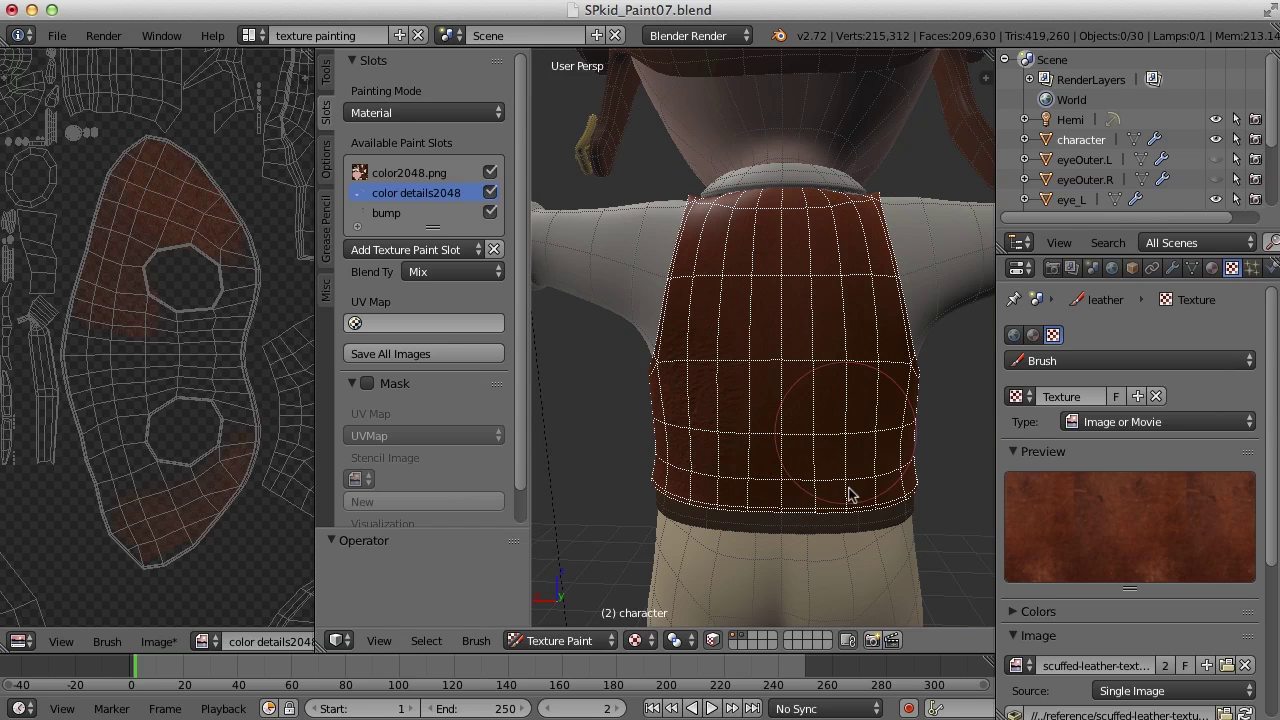
Orbit to the torso's front while toggling between the bump and color details2048 slots.
{"action": "left_click", "coordinate": [390, 213]}
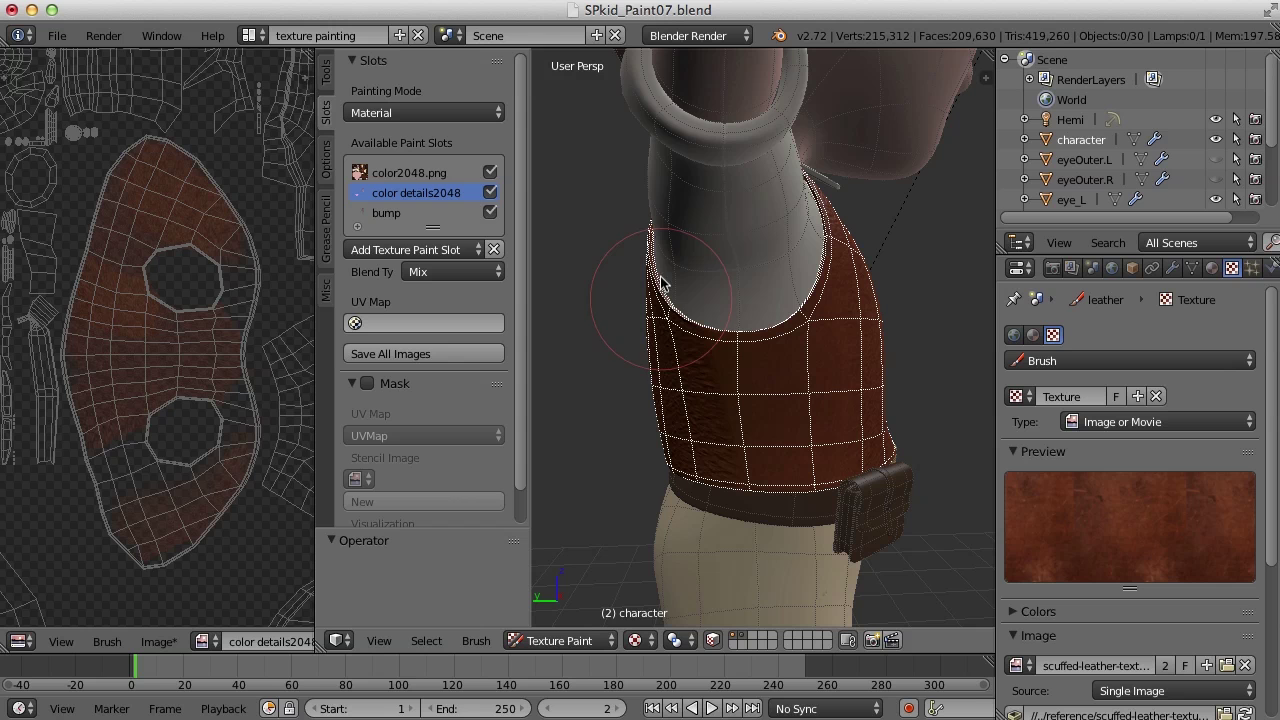
{"action": "left_click", "coordinate": [386, 213]}
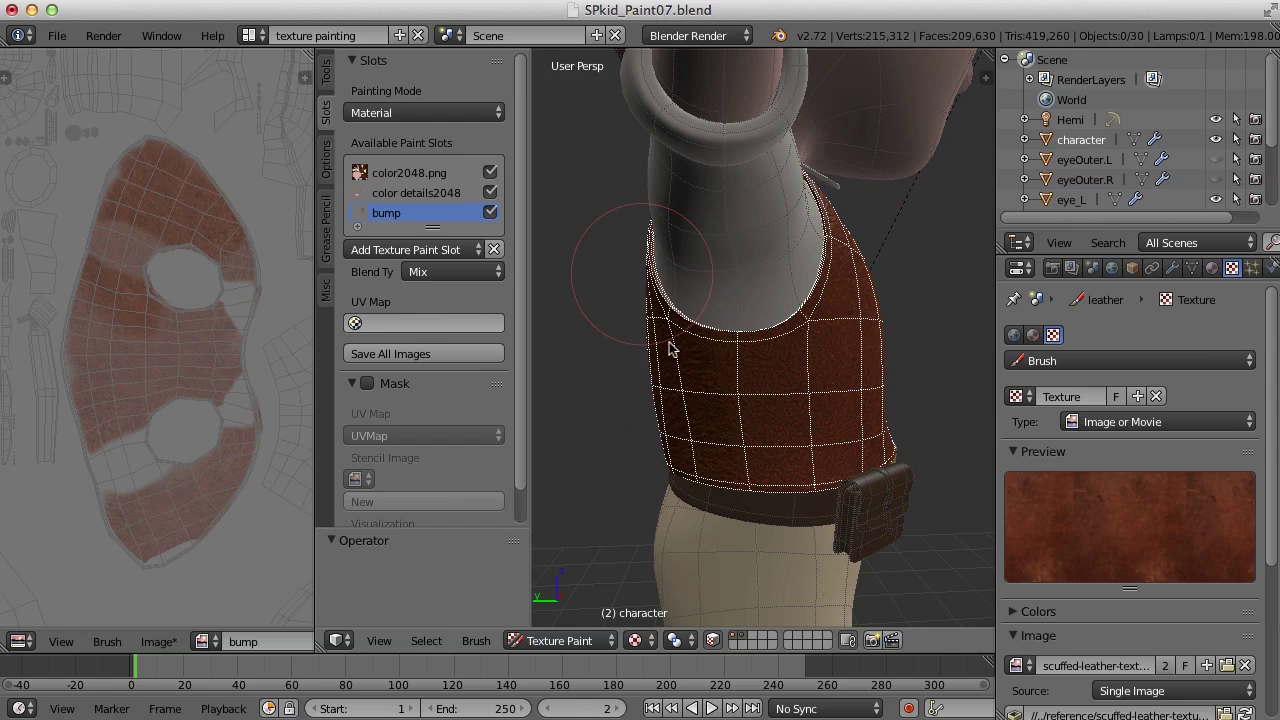
{"action": "mouse_move", "coordinate": [886, 403]}
{"action": "middle_mouse_down"}
{"action": "mouse_move", "coordinate": [803, 417]}
{"action": "mouse_move", "coordinate": [829, 186]}
{"action": "middle_mouse_up"}
{"action": "left_click", "coordinate": [416, 192]}
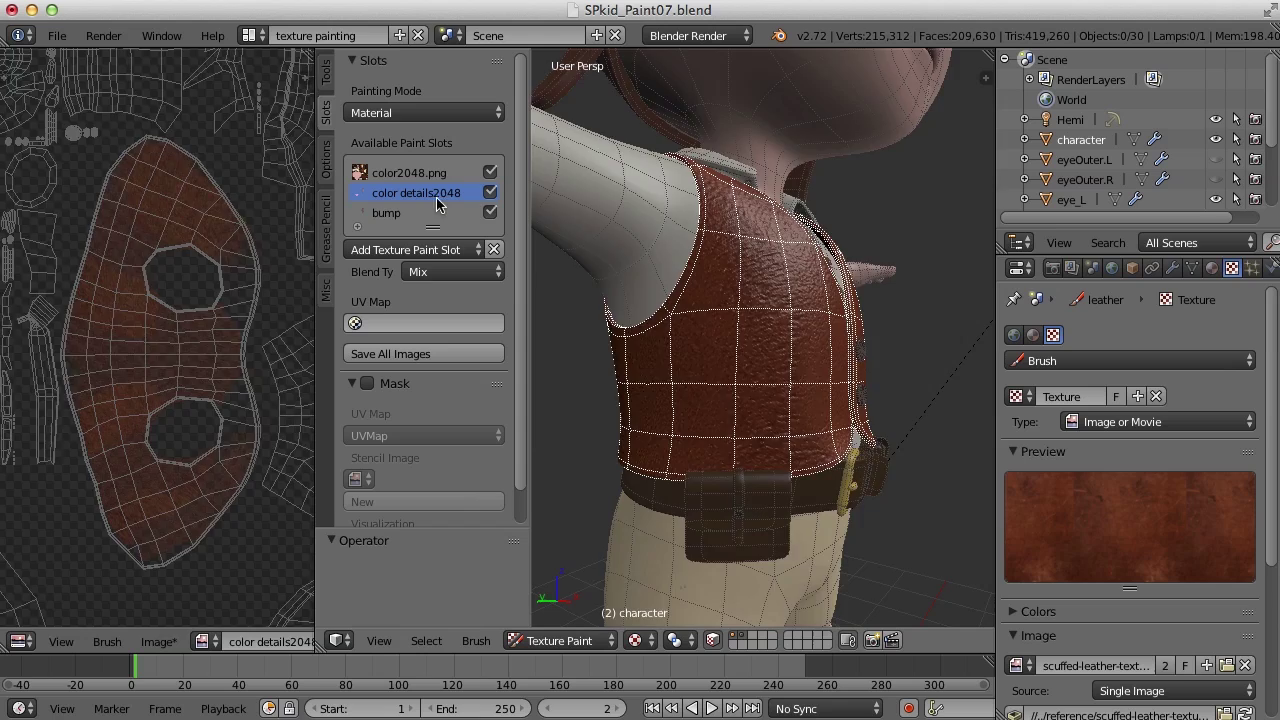
{"action": "middle_click_drag", "start_coordinate": [713, 322], "coordinate": [715, 484]}
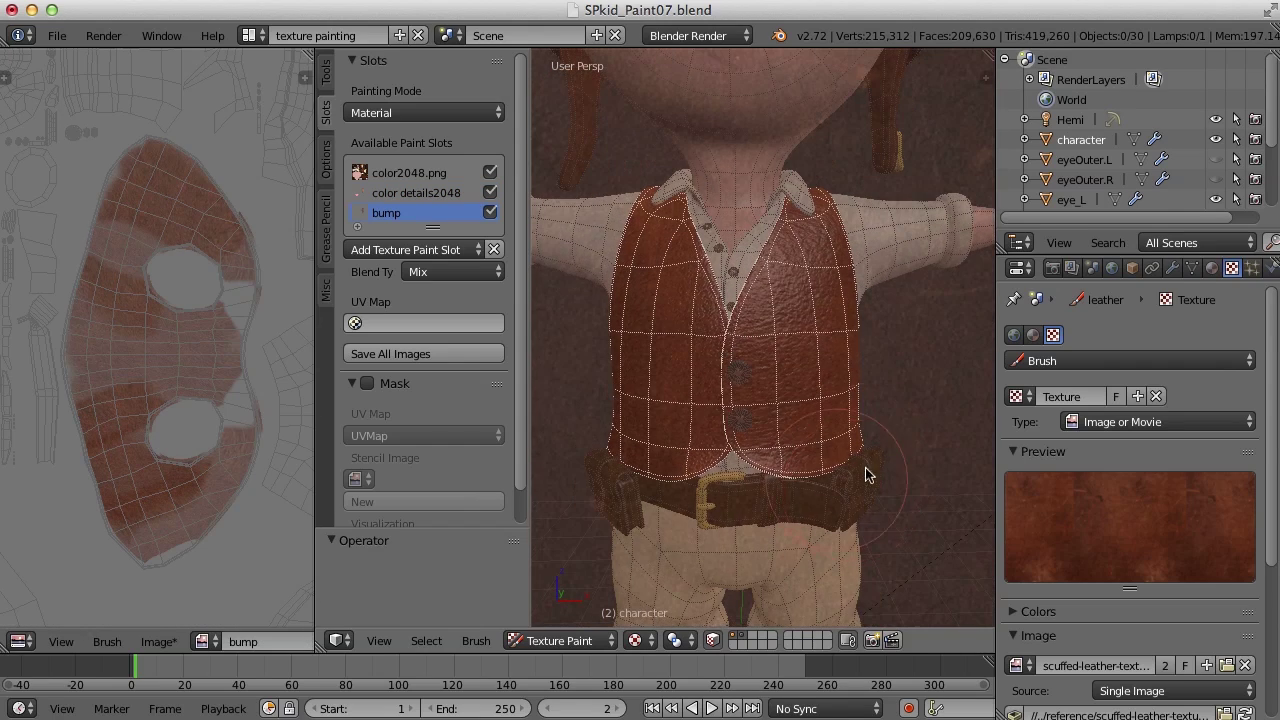
Change the leather brush's texture mapping from Stencil to Tiled.
{"action": "left_click", "coordinate": [330, 75]}
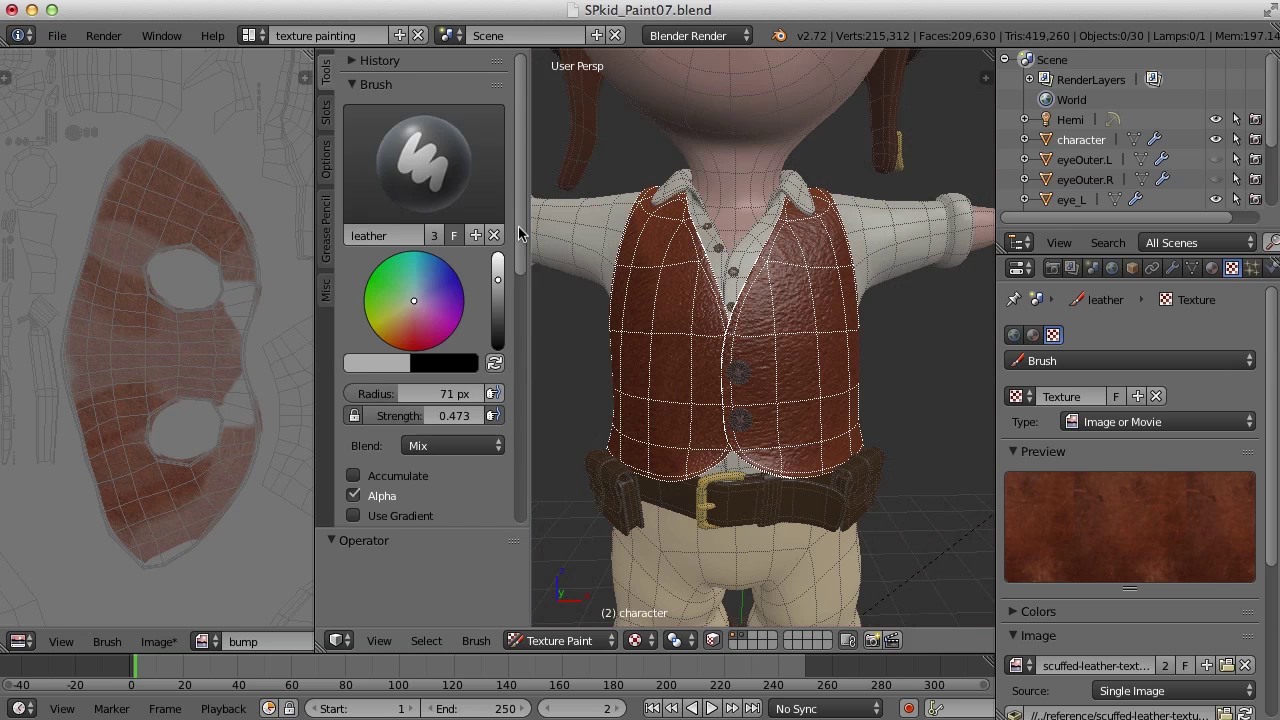
{"action": "left_click_drag", "start_coordinate": [523, 257], "coordinate": [519, 389]}
{"action": "left_click", "coordinate": [425, 449]}
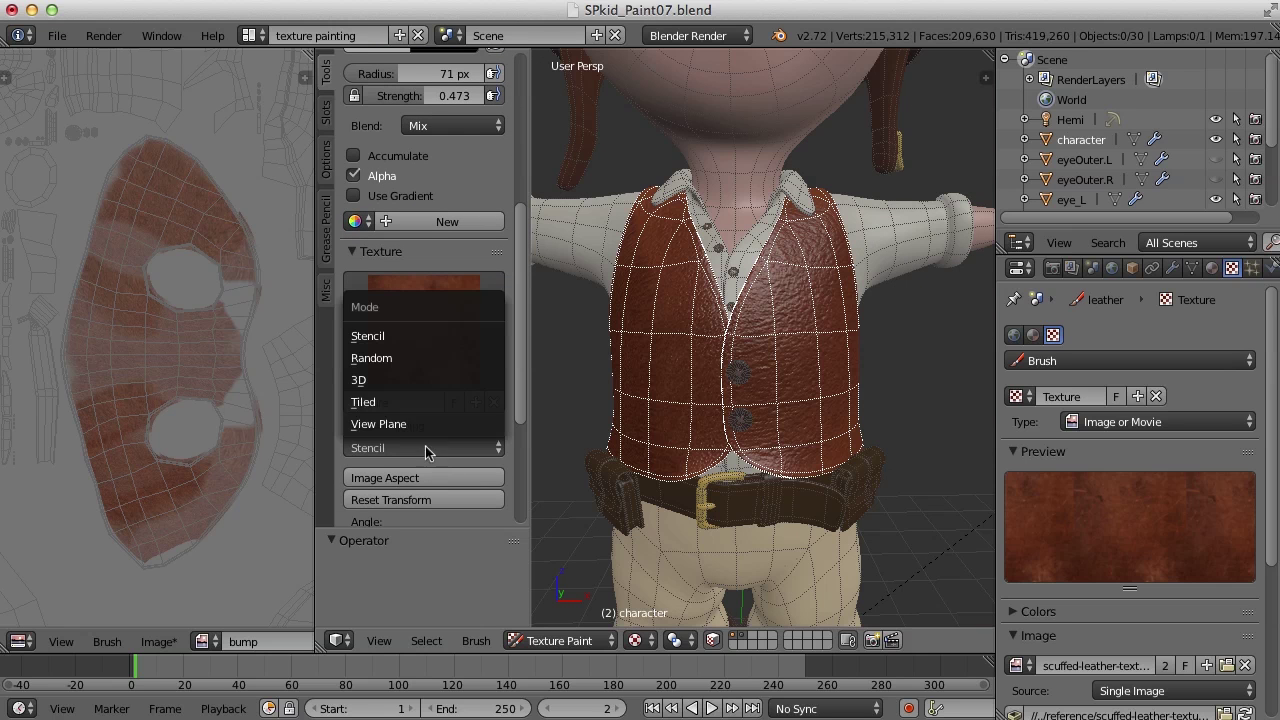
{"action": "left_click", "coordinate": [385, 402]}
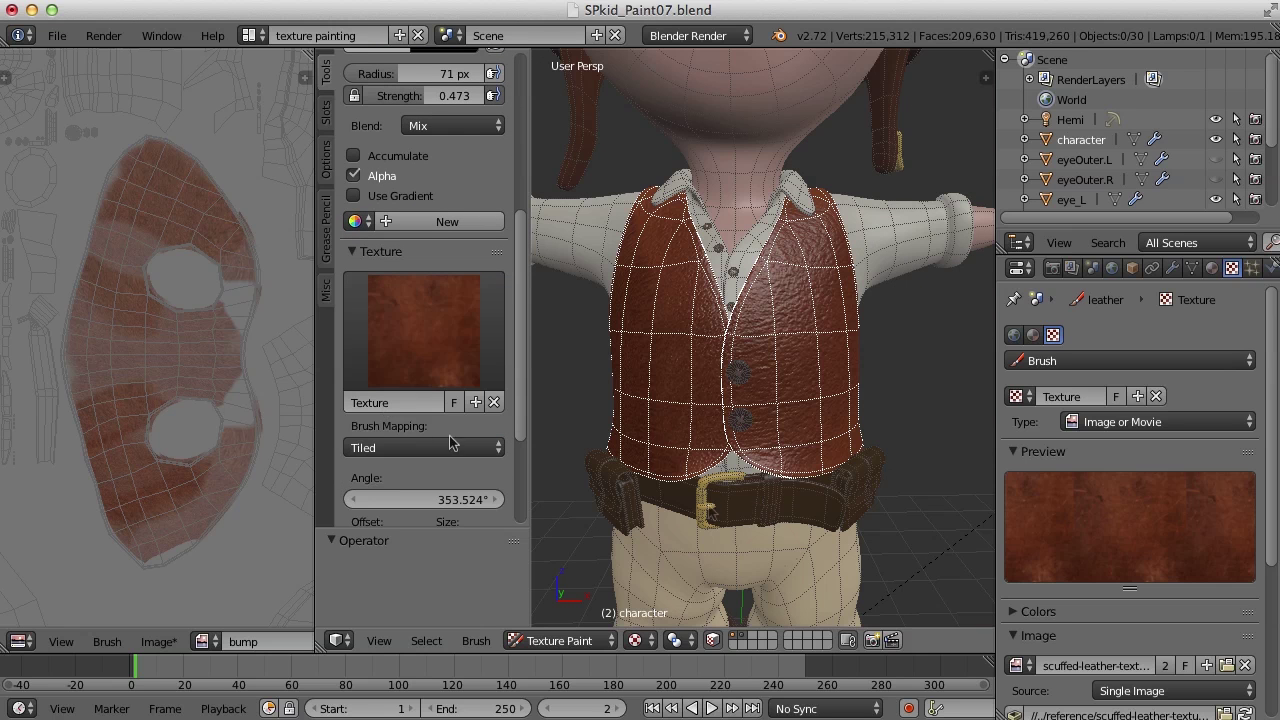
Disable face masking, maximize the 3D view, and orbit and zoom out to inspect the vest.
{"action": "left_click", "coordinate": [712, 641]}
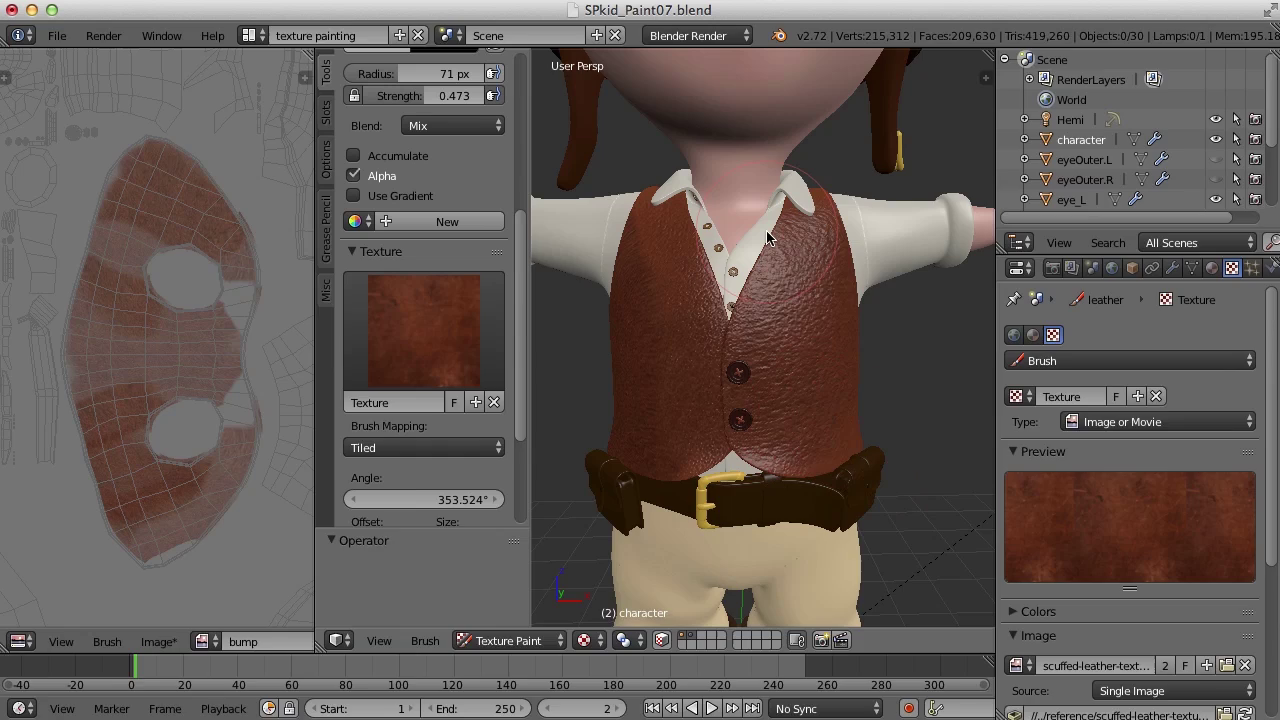
{"action": "key", "text": "shift+space"}
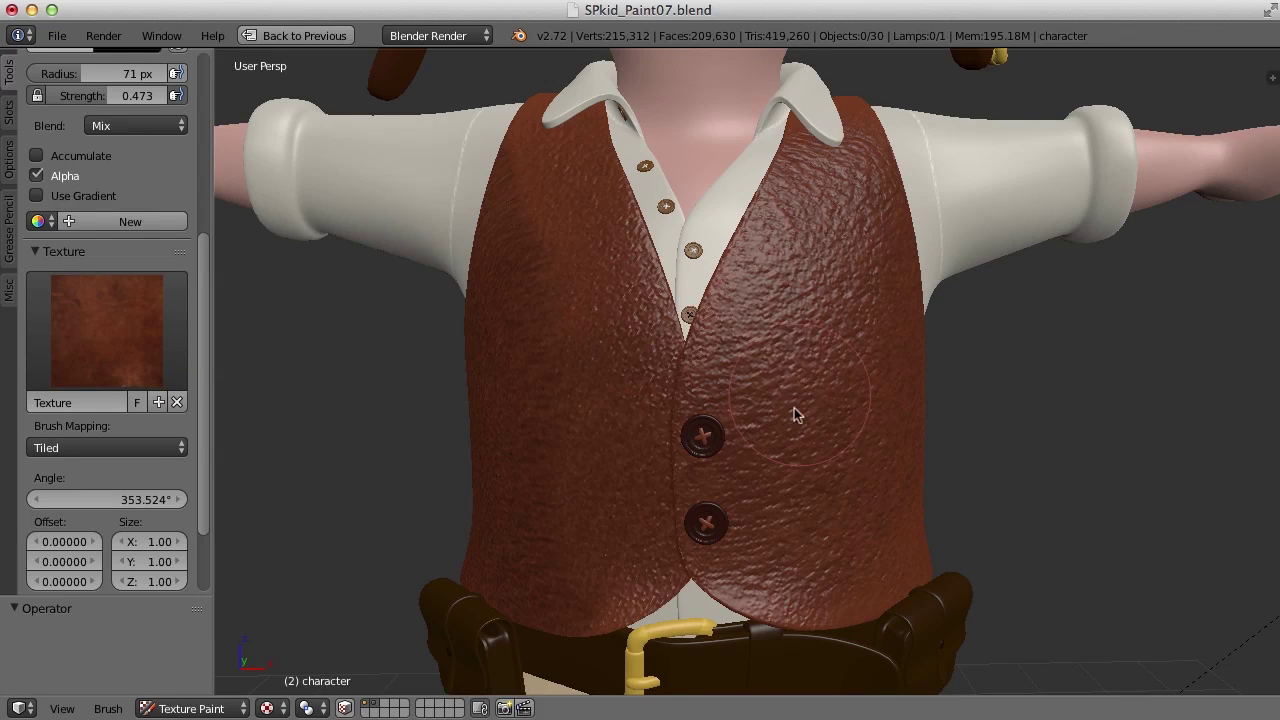
{"action": "scroll", "coordinate": [760, 453], "scroll_direction": "down", "scroll_amount": 4}
{"action": "middle_click_drag", "start_coordinate": [880, 411], "coordinate": [672, 452]}
{"action": "scroll", "coordinate": [602, 392], "scroll_direction": "up", "scroll_amount": 3}
{"action": "scroll", "coordinate": [602, 392], "scroll_direction": "down", "scroll_amount": 4}
{"action": "scroll", "coordinate": [640, 385], "scroll_direction": "up", "scroll_amount": 4}
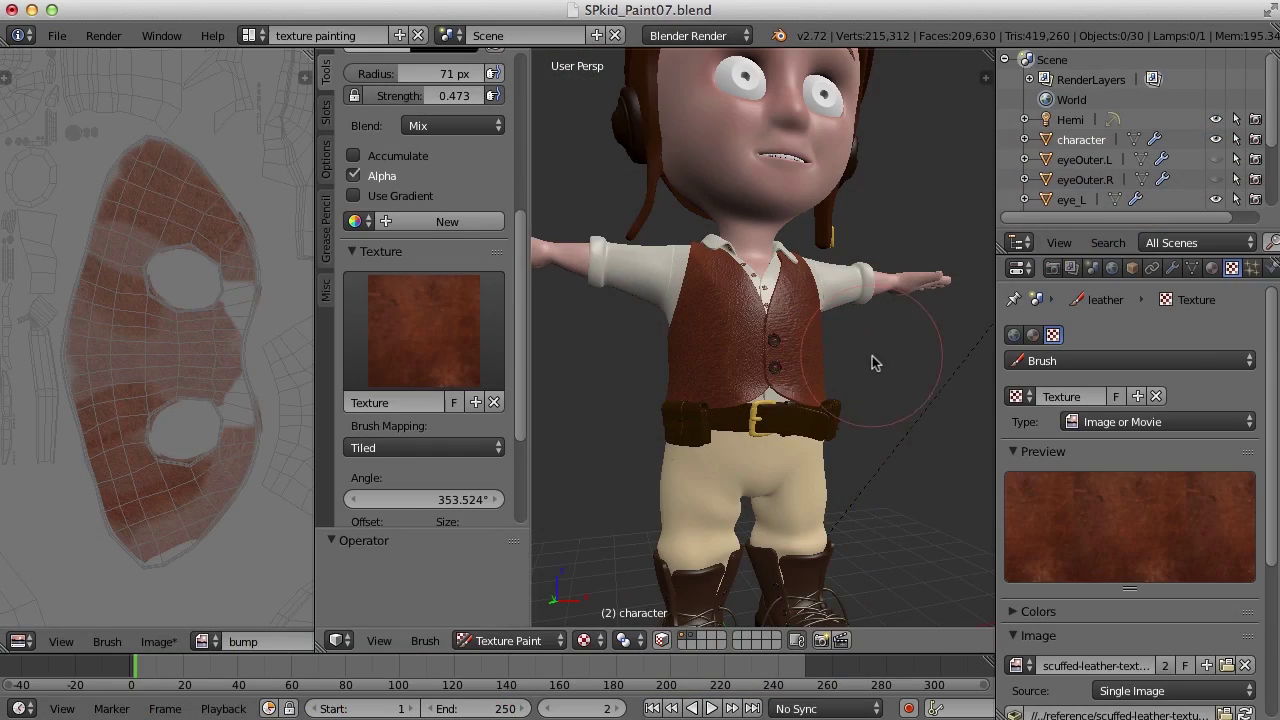
{"action": "middle_click_drag", "start_coordinate": [872, 363], "coordinate": [840, 325], "text": "ctrl"}
Target the color details2048 slot and switch to the plain Brush brush.
{"action": "left_click", "coordinate": [326, 112]}
{"action": "left_click", "coordinate": [396, 196]}
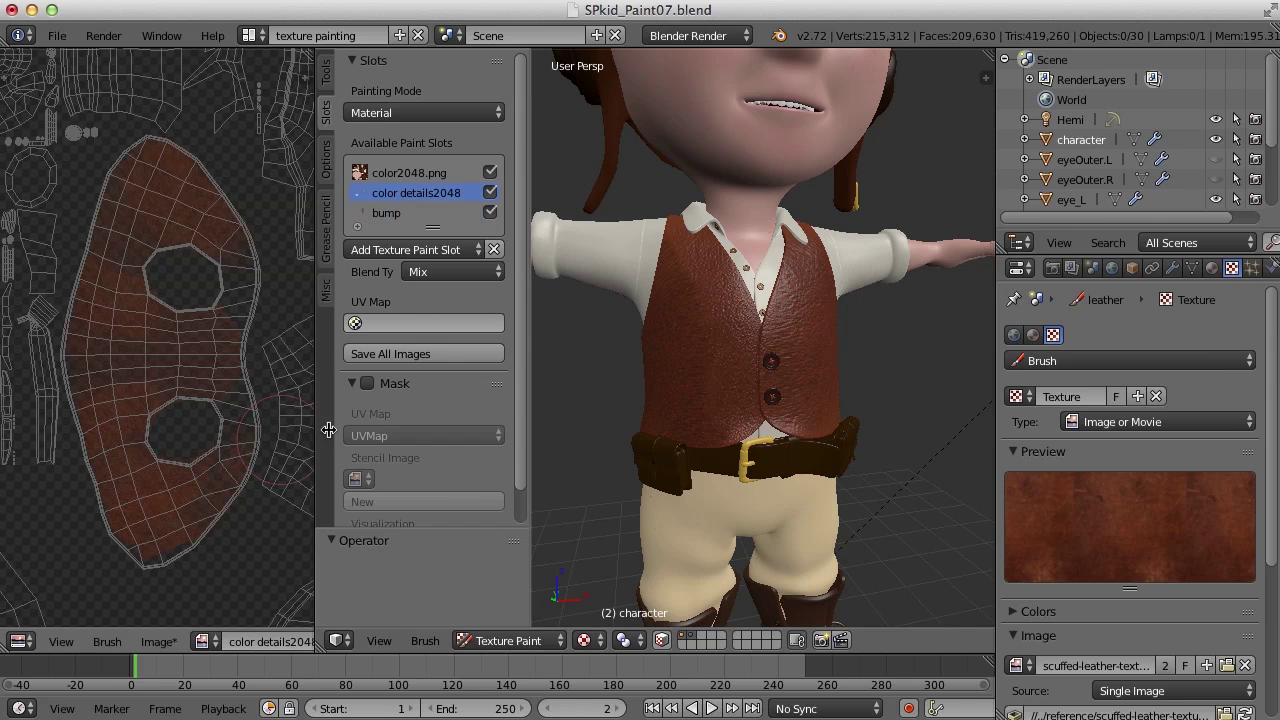
{"action": "left_click", "coordinate": [328, 80]}
{"action": "left_click", "coordinate": [409, 190]}
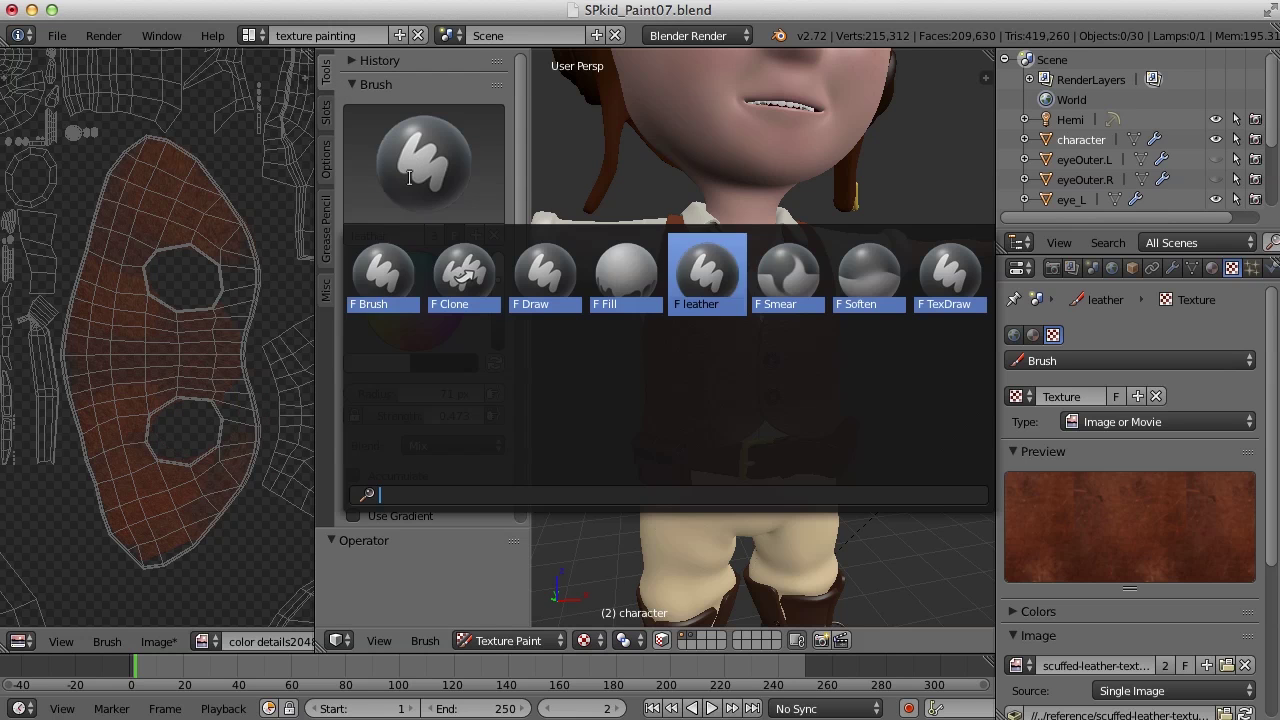
{"action": "left_click", "coordinate": [386, 272]}
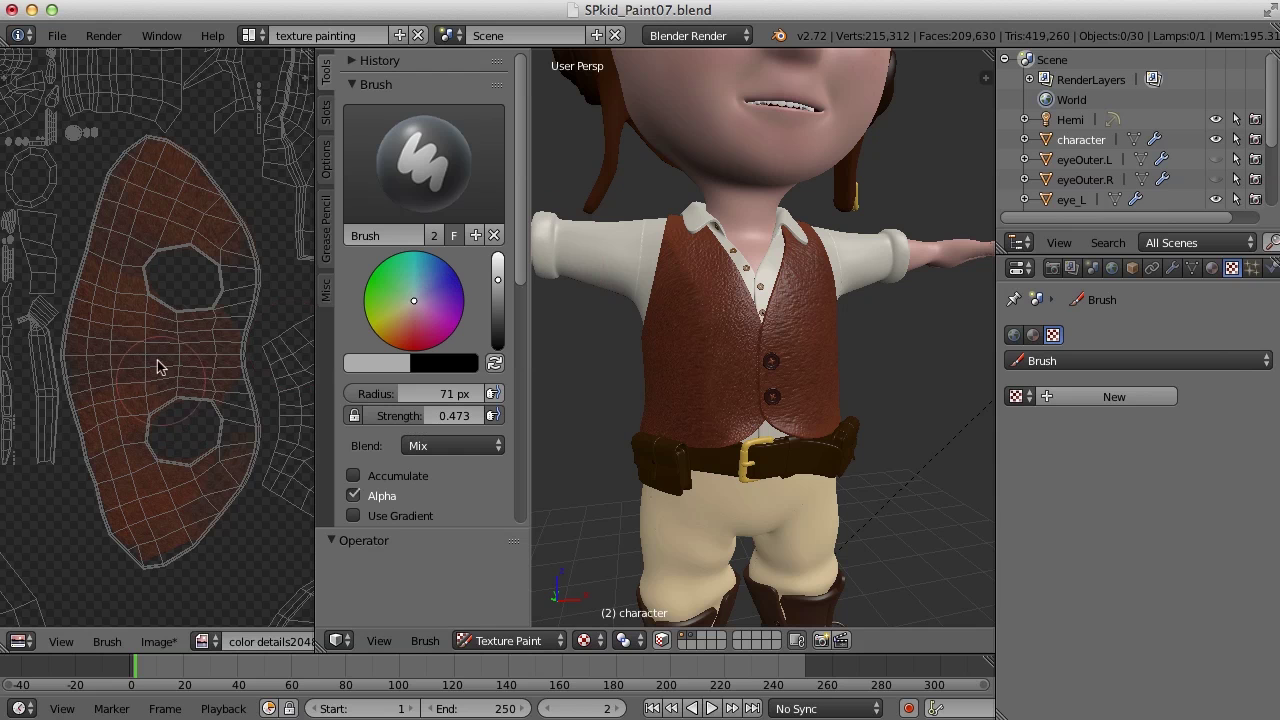
Sample the vest's leather brown as brush colour and set strength to 0.330.
{"action": "scroll", "coordinate": [157, 349], "scroll_direction": "up", "scroll_amount": 5}
{"action": "middle_click_drag", "start_coordinate": [171, 294], "coordinate": [152, 244]}
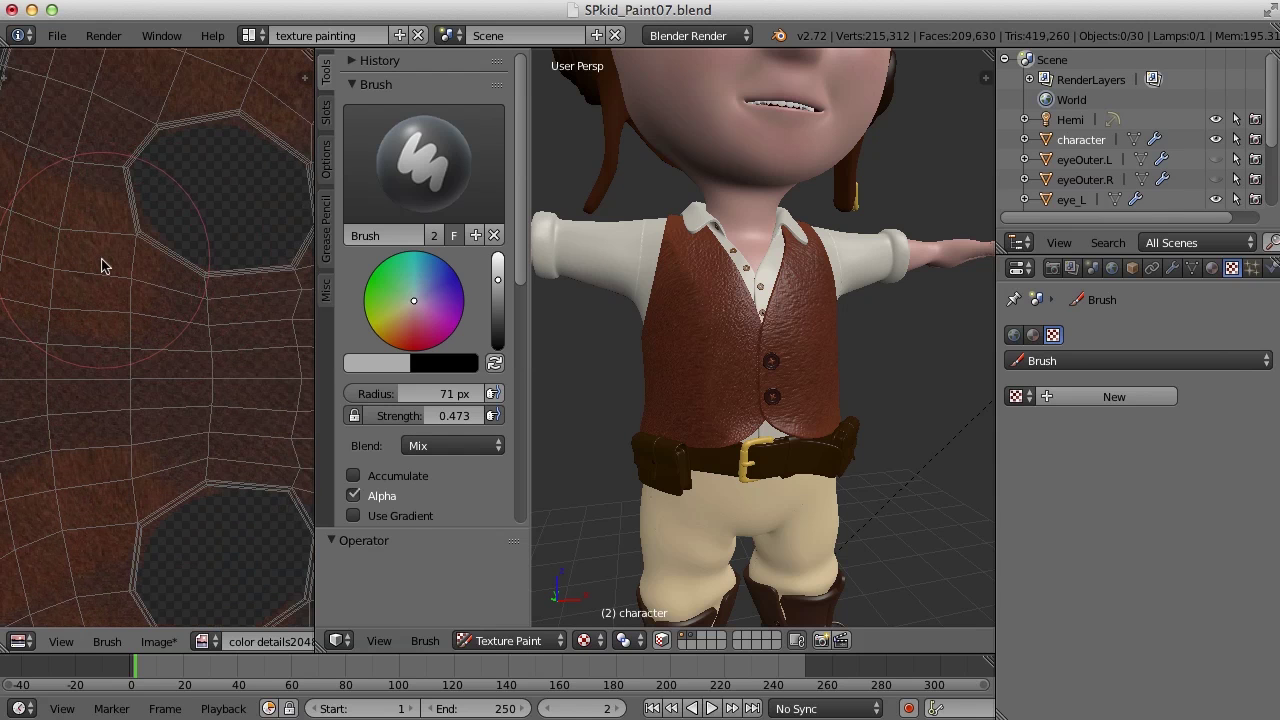
{"action": "key", "text": "s"}
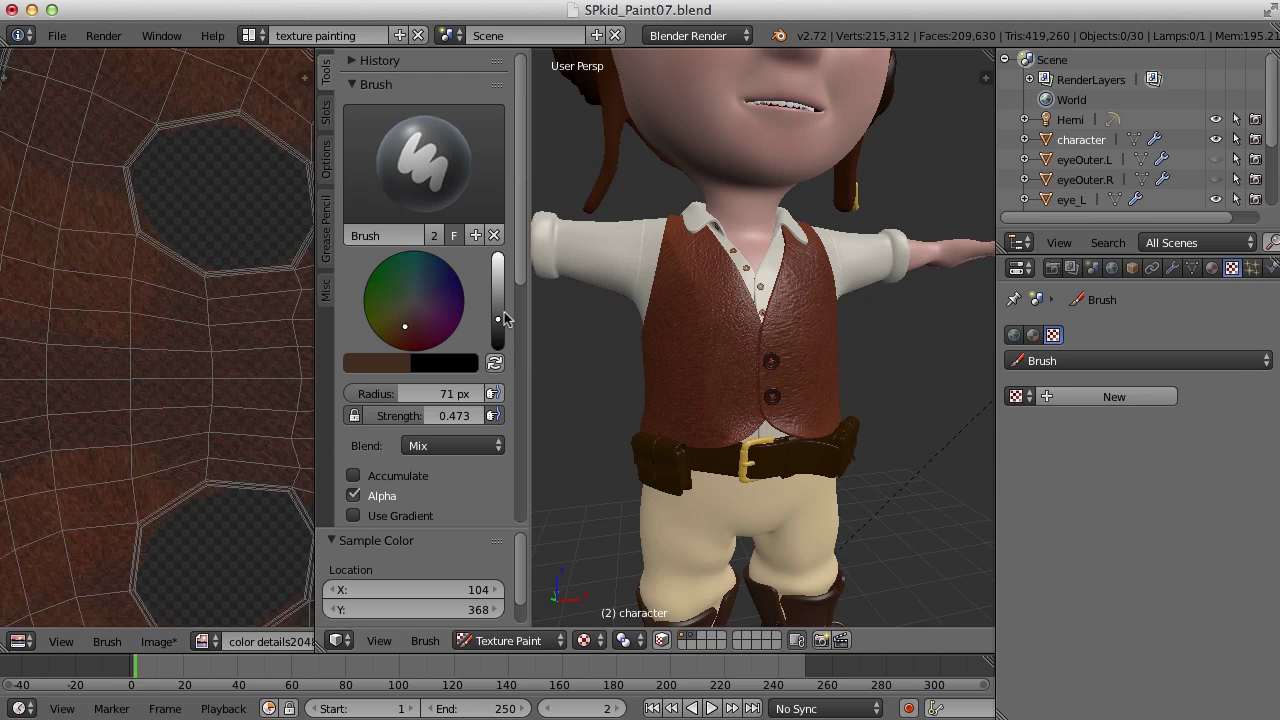
{"action": "mouse_move", "coordinate": [500, 320]}
{"action": "left_mouse_down"}
{"action": "mouse_move", "coordinate": [500, 295]}
{"action": "mouse_move", "coordinate": [502, 322]}
{"action": "left_mouse_up"}
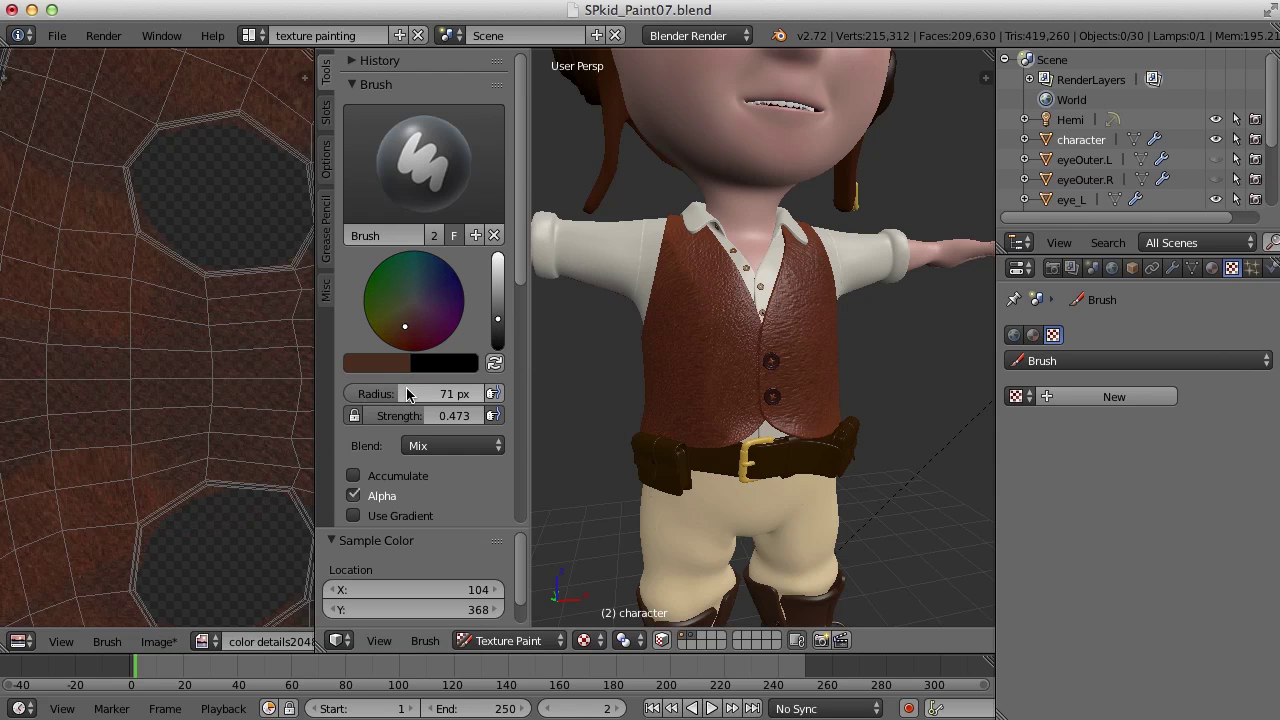
{"action": "left_click_drag", "start_coordinate": [428, 416], "coordinate": [405, 416]}
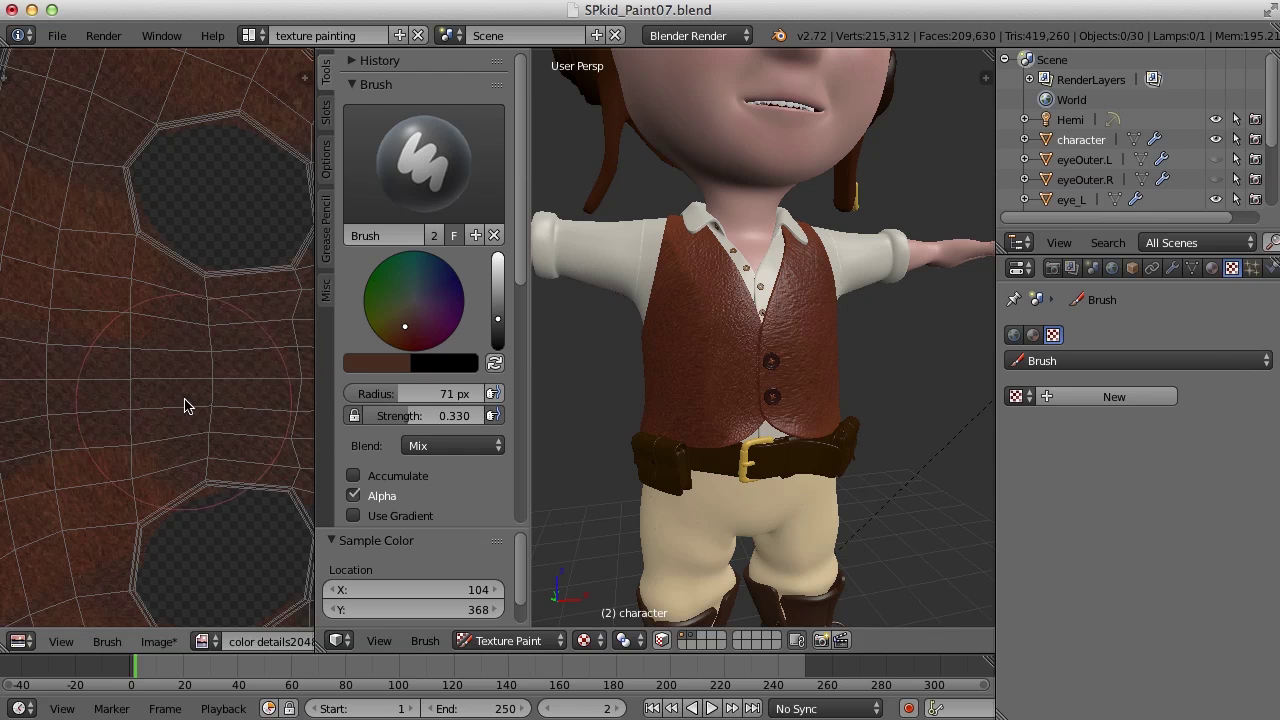
{"action": "mouse_move", "coordinate": [189, 394]}
{"action": "middle_mouse_down", "text": "ctrl"}
{"action": "mouse_move", "coordinate": [191, 531]}
{"action": "mouse_move", "coordinate": [205, 369]}
{"action": "mouse_move", "coordinate": [180, 363]}
{"action": "middle_mouse_up", "text": "ctrl"}
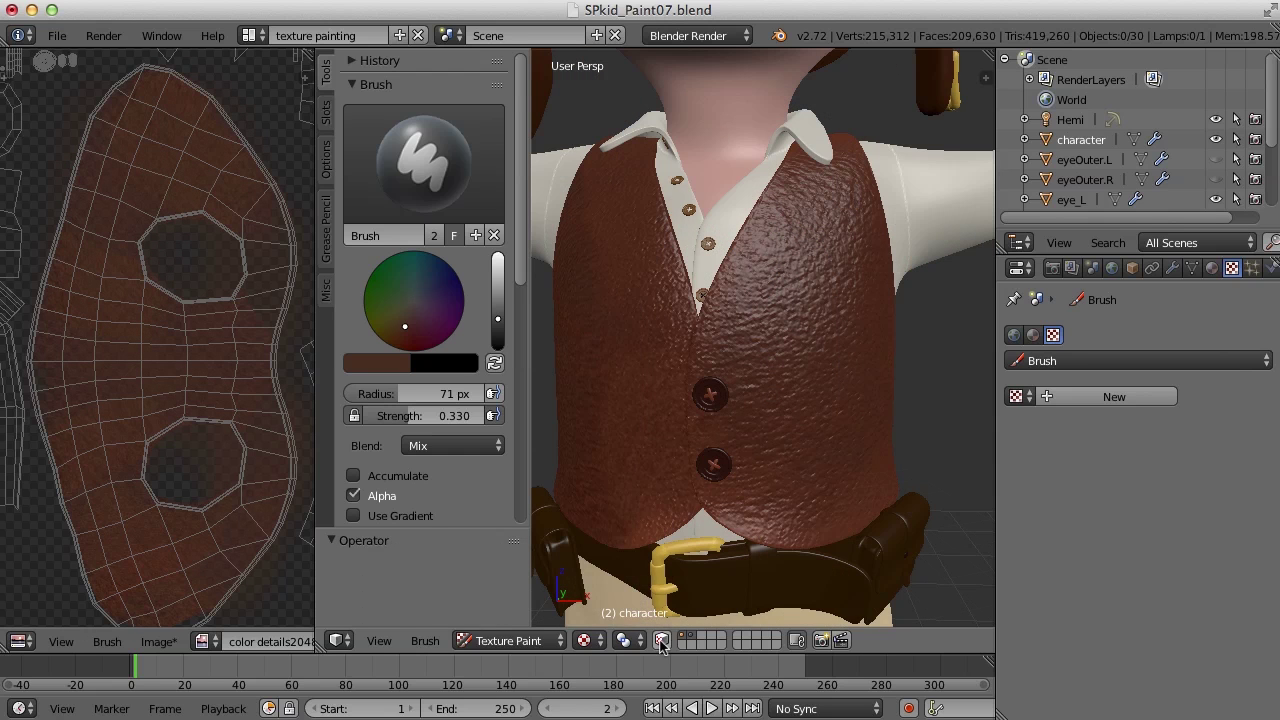
Re-enable face masking on the vest and orbit around it from side to front.
{"action": "left_click", "coordinate": [662, 640]}
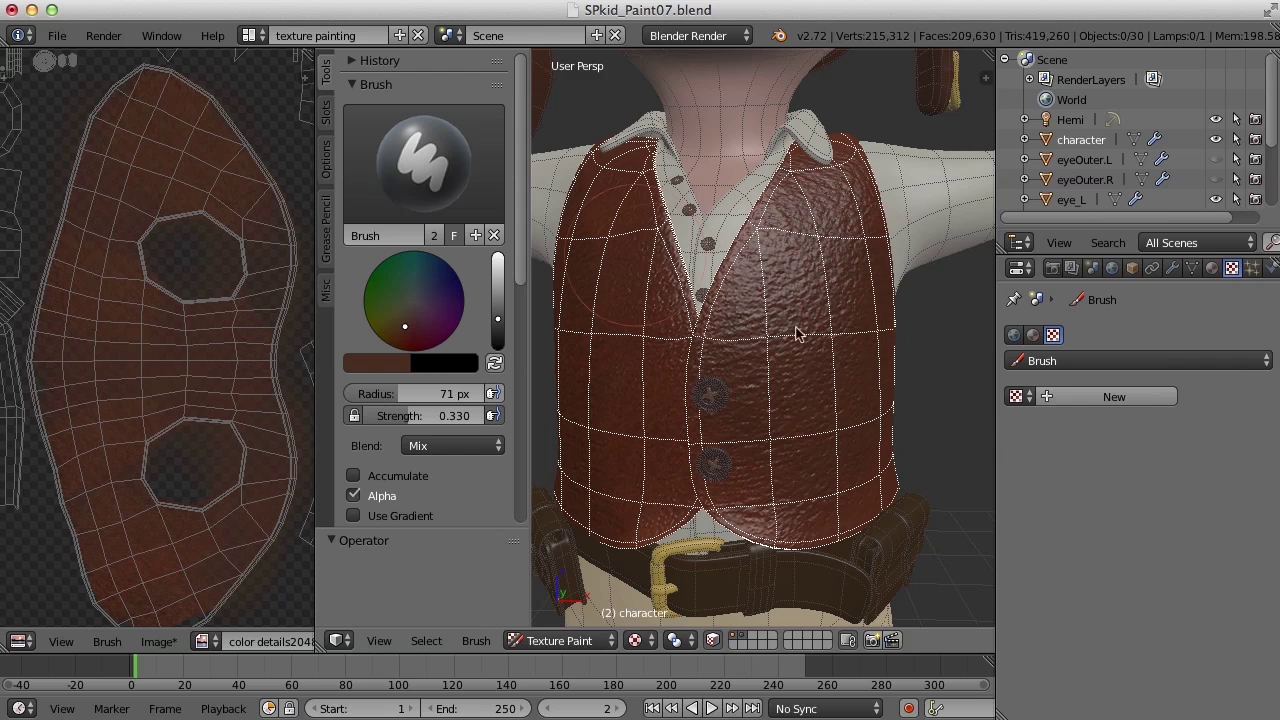
{"action": "mouse_move", "coordinate": [858, 372]}
{"action": "middle_mouse_down"}
{"action": "mouse_move", "coordinate": [794, 397]}
{"action": "mouse_move", "coordinate": [823, 437]}
{"action": "middle_mouse_up"}
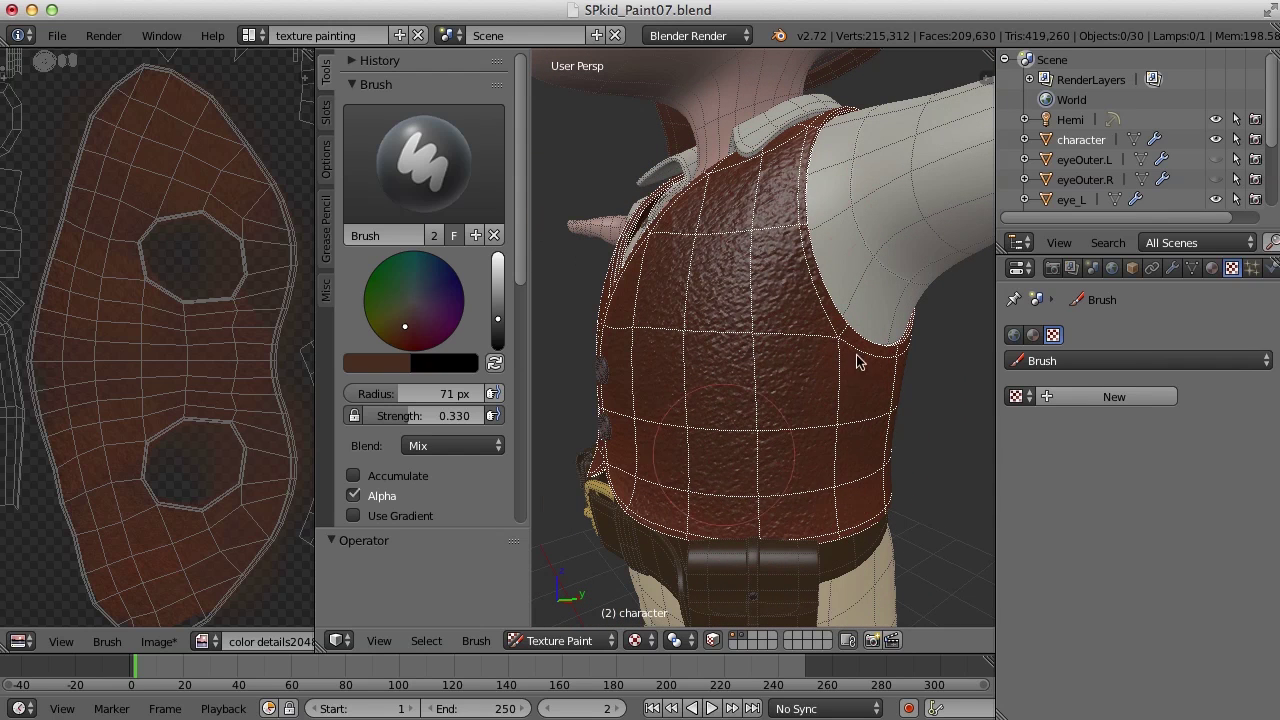
{"action": "mouse_move", "coordinate": [789, 478]}
{"action": "middle_mouse_down"}
{"action": "mouse_move", "coordinate": [826, 400]}
{"action": "mouse_move", "coordinate": [840, 417]}
{"action": "mouse_move", "coordinate": [830, 425]}
{"action": "middle_mouse_up"}
{"action": "mouse_move", "coordinate": [745, 470]}
{"action": "middle_mouse_down"}
{"action": "mouse_move", "coordinate": [610, 420]}
{"action": "mouse_move", "coordinate": [864, 353]}
{"action": "middle_mouse_up"}
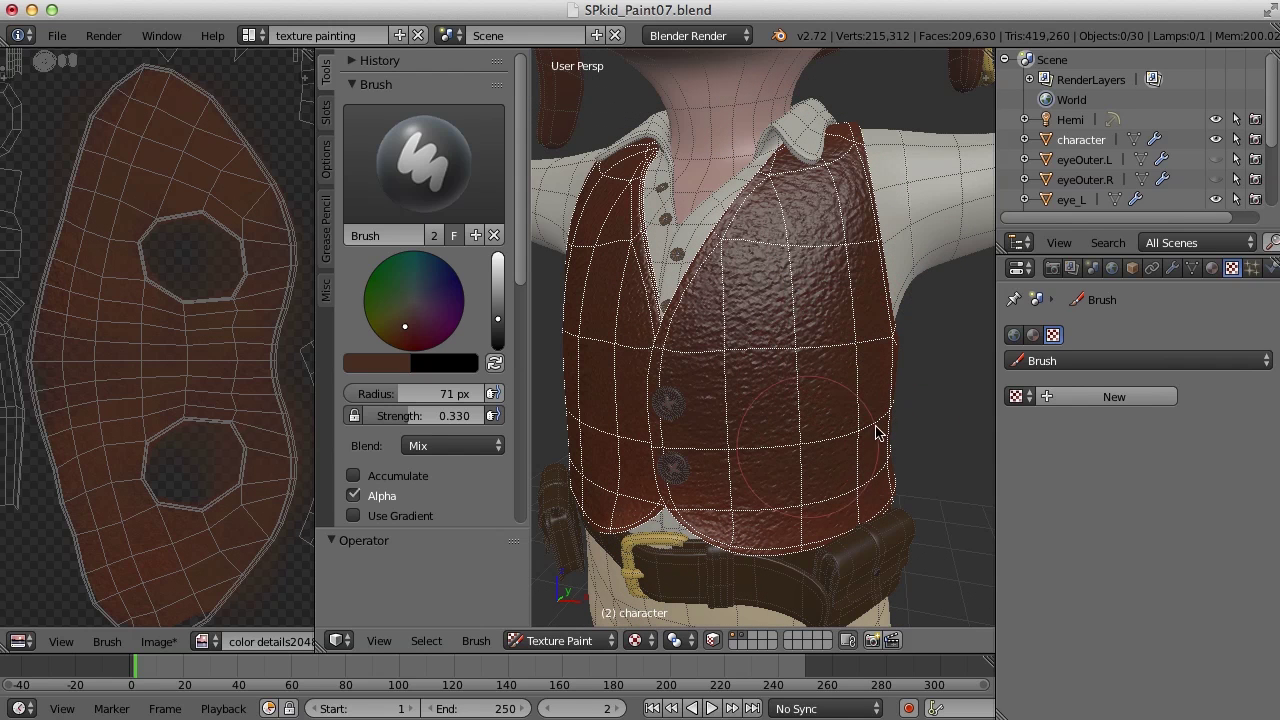
Target the bump slot and set the brush colour to neutral grey (RGB 0.32).
{"action": "left_click", "coordinate": [326, 113]}
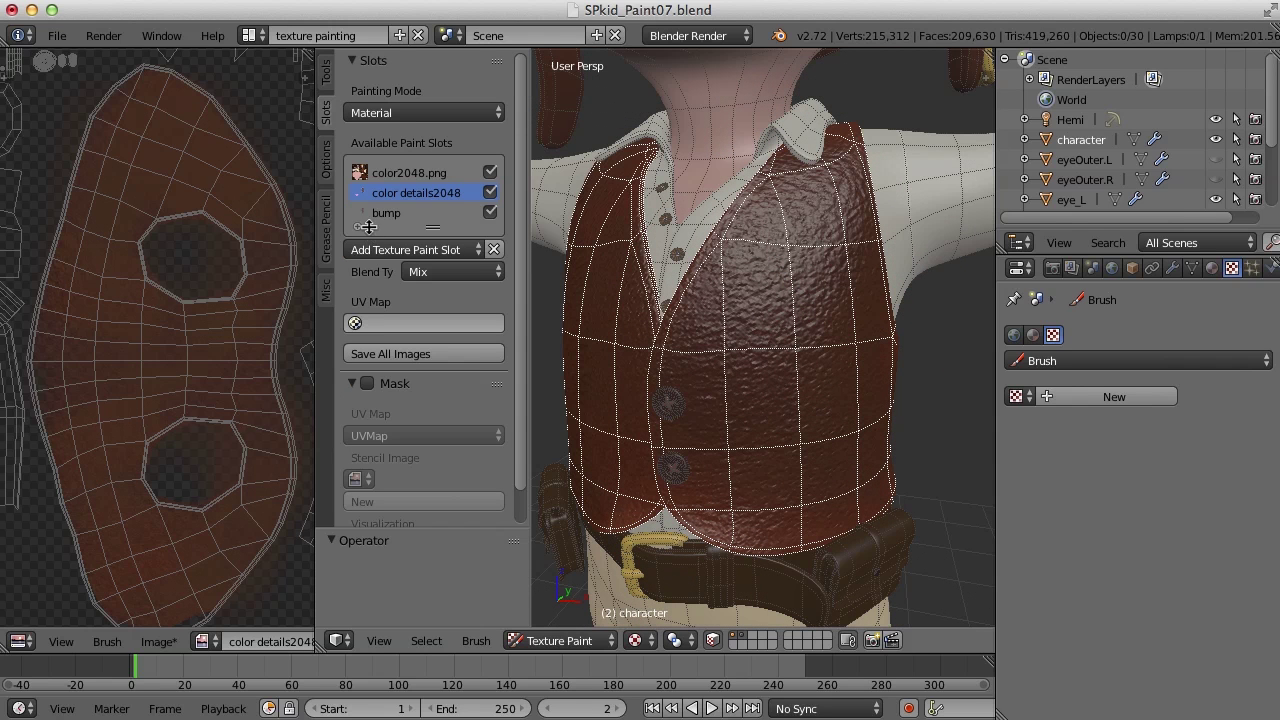
{"action": "left_click", "coordinate": [385, 213]}
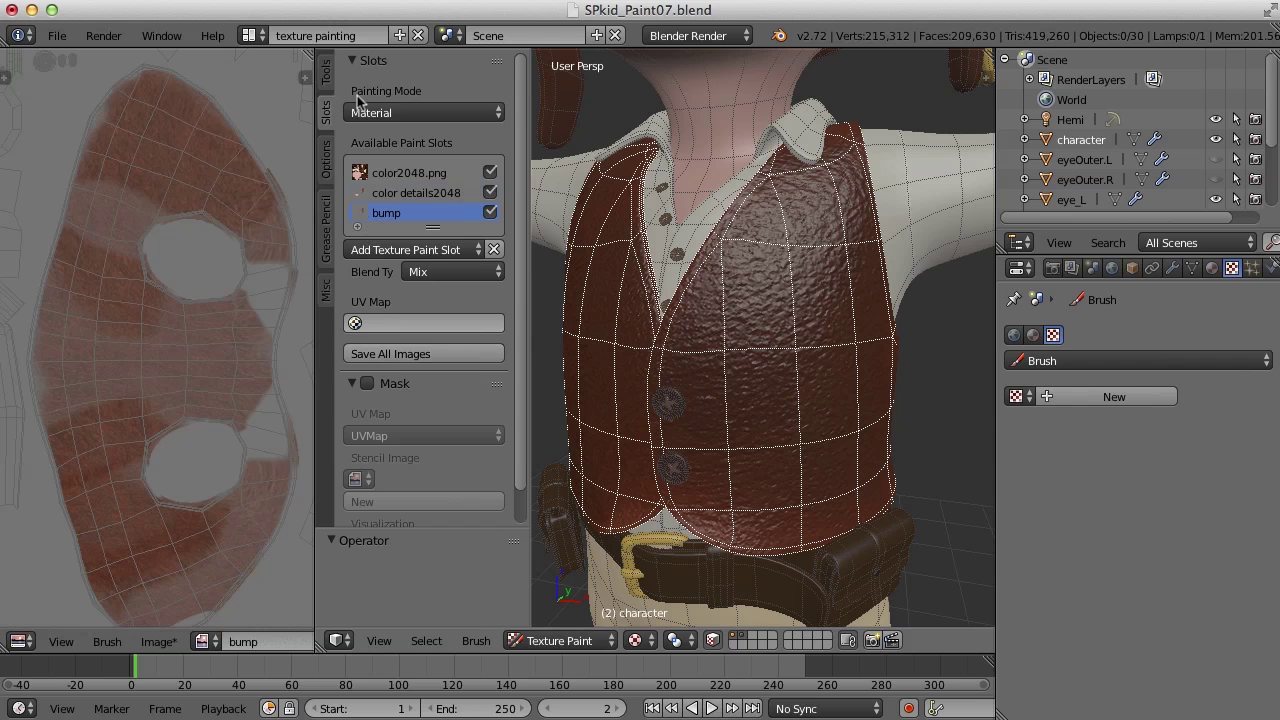
{"action": "left_click", "coordinate": [325, 88]}
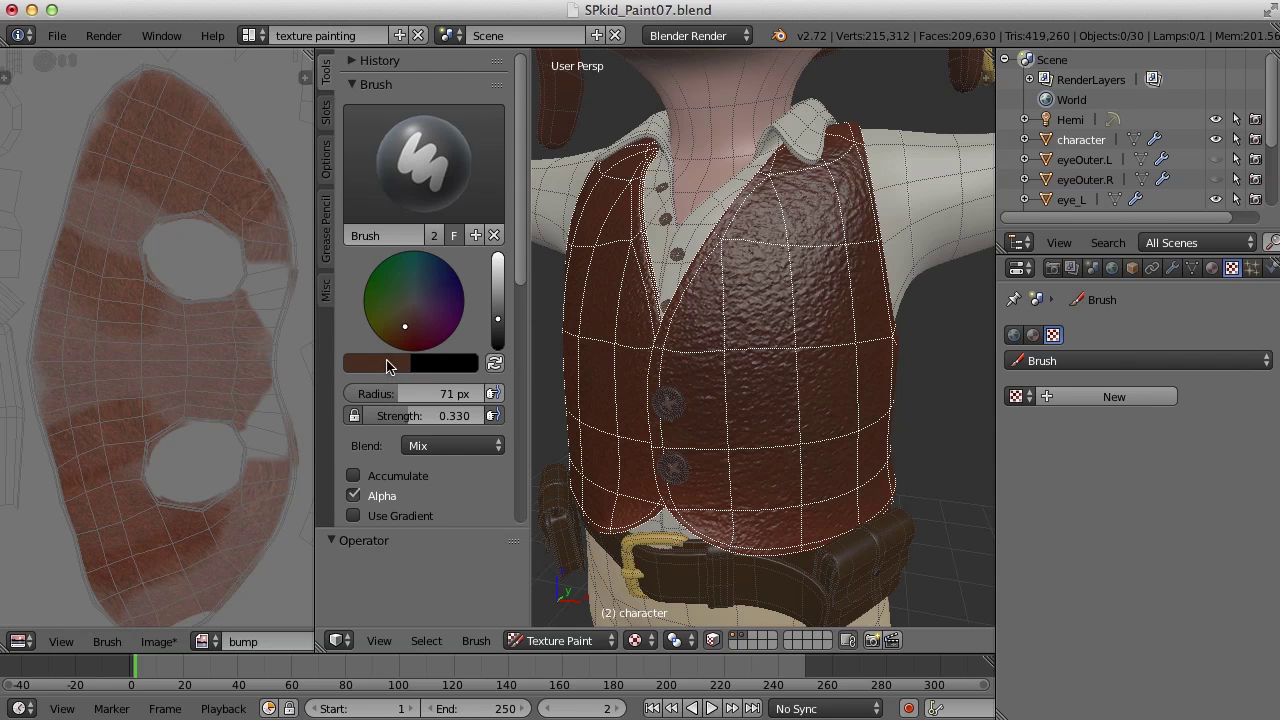
{"action": "left_click", "coordinate": [386, 364]}
{"action": "left_click_drag", "start_coordinate": [406, 331], "coordinate": [408, 313]}
{"action": "type", "text": "0.32"}
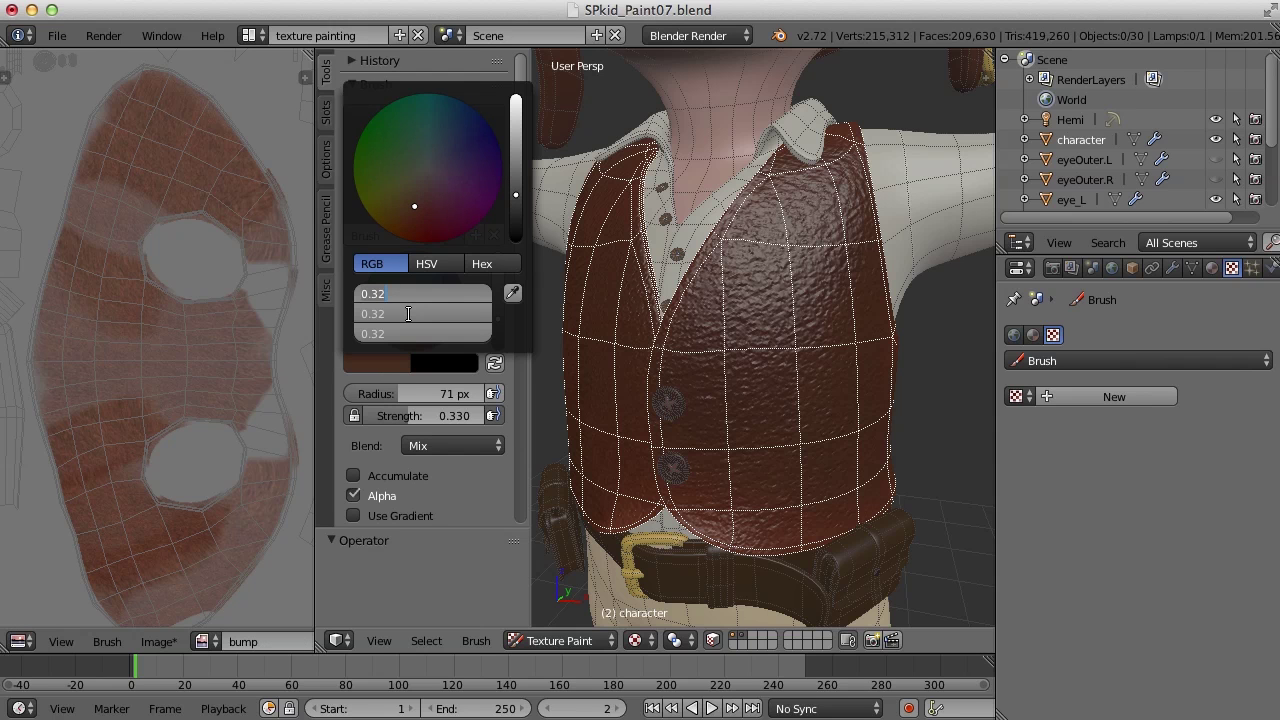
{"action": "key", "text": "Return"}
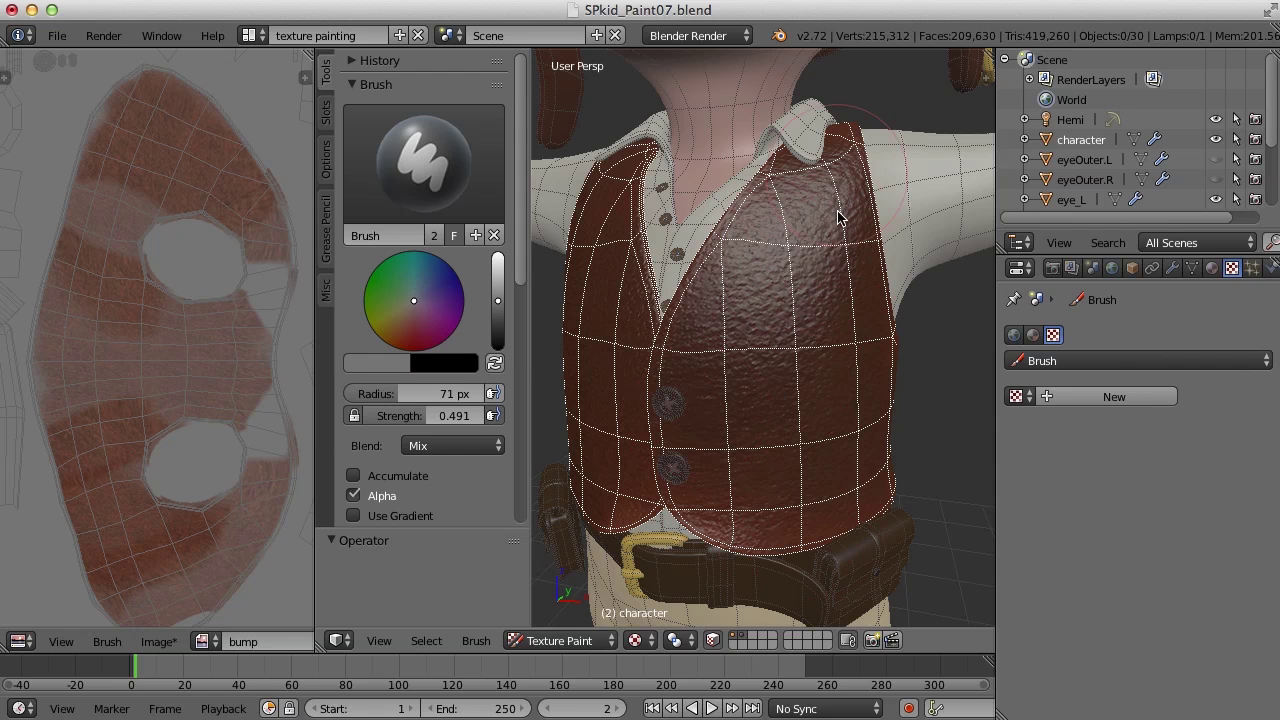
Orbit around the vest and paint the leather pattern across it.
{"action": "mouse_move", "coordinate": [869, 257]}
{"action": "middle_mouse_down"}
{"action": "mouse_move", "coordinate": [838, 325]}
{"action": "mouse_move", "coordinate": [809, 349]}
{"action": "mouse_move", "coordinate": [842, 268]}
{"action": "mouse_move", "coordinate": [802, 298]}
{"action": "mouse_move", "coordinate": [787, 275]}
{"action": "middle_mouse_up"}
{"action": "mouse_move", "coordinate": [840, 228]}
{"action": "middle_mouse_down"}
{"action": "mouse_move", "coordinate": [792, 306]}
{"action": "mouse_move", "coordinate": [797, 289]}
{"action": "middle_mouse_up"}
{"action": "middle_click_drag", "start_coordinate": [797, 400], "coordinate": [846, 429]}
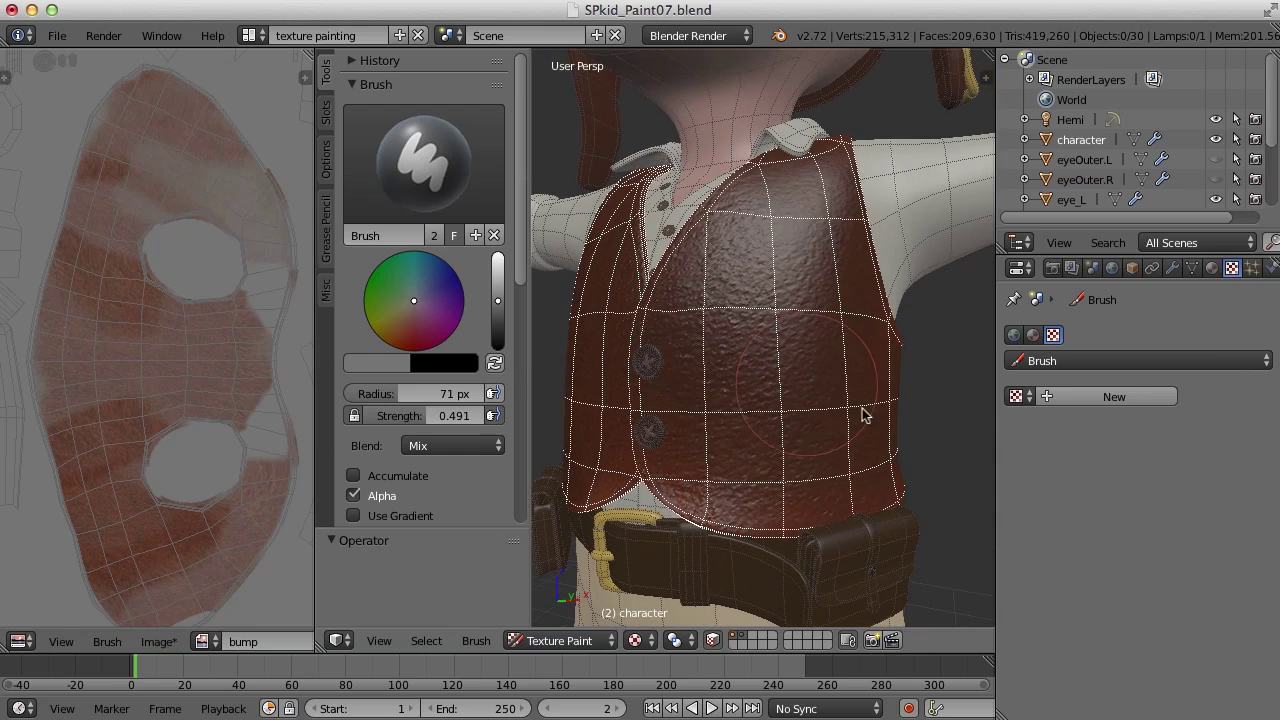
{"action": "middle_click_drag", "start_coordinate": [757, 391], "coordinate": [789, 391]}
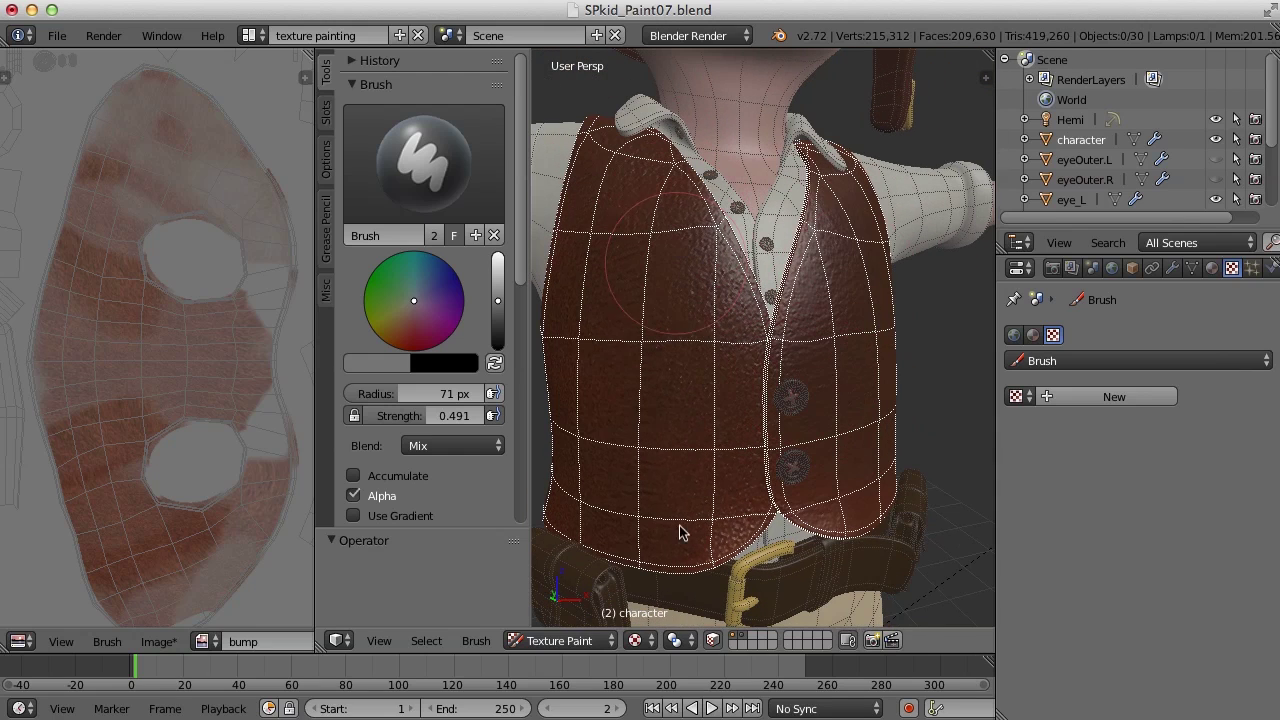
{"action": "middle_click_drag", "start_coordinate": [694, 423], "coordinate": [749, 403]}
{"action": "middle_click_drag", "start_coordinate": [687, 286], "coordinate": [700, 410]}
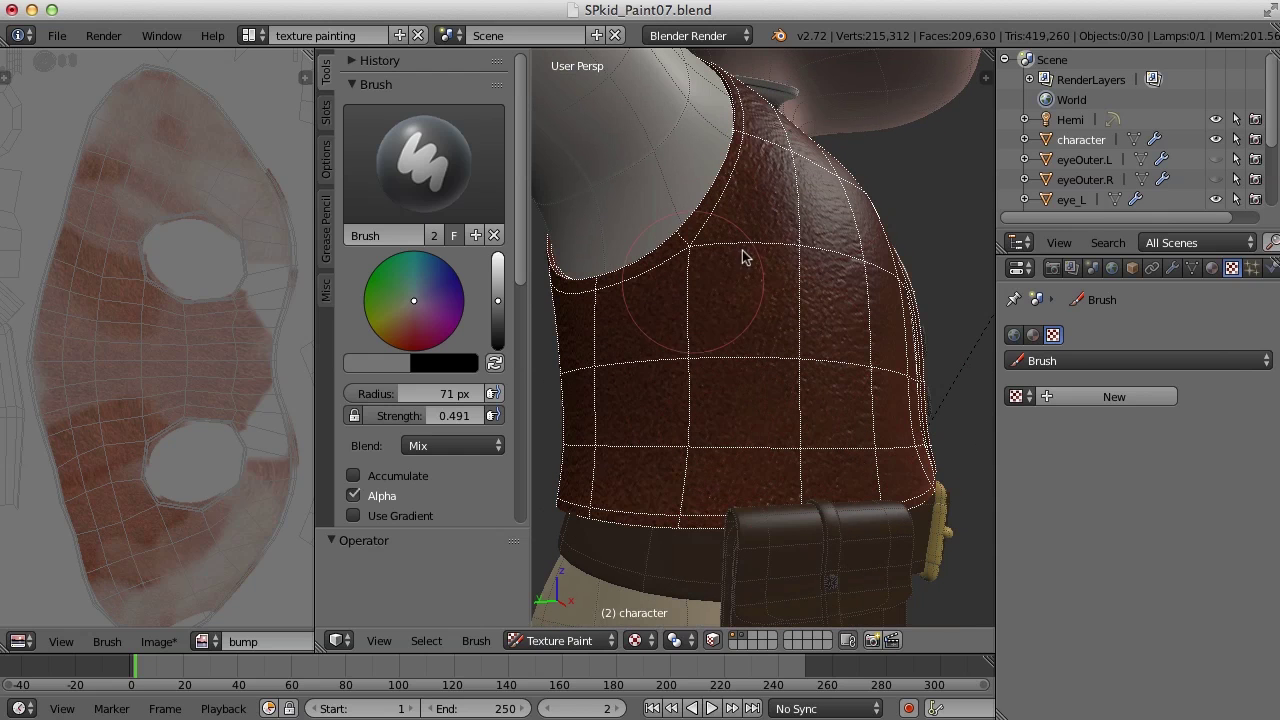
{"action": "mouse_move", "coordinate": [677, 423]}
{"action": "middle_mouse_down"}
{"action": "mouse_move", "coordinate": [745, 431]}
{"action": "mouse_move", "coordinate": [900, 509]}
{"action": "middle_mouse_up"}
Orbit around to the character's side and back to inspect the painted vest.
{"action": "mouse_move", "coordinate": [706, 425]}
{"action": "middle_mouse_down"}
{"action": "mouse_move", "coordinate": [803, 426]}
{"action": "mouse_move", "coordinate": [825, 405]}
{"action": "middle_mouse_up"}
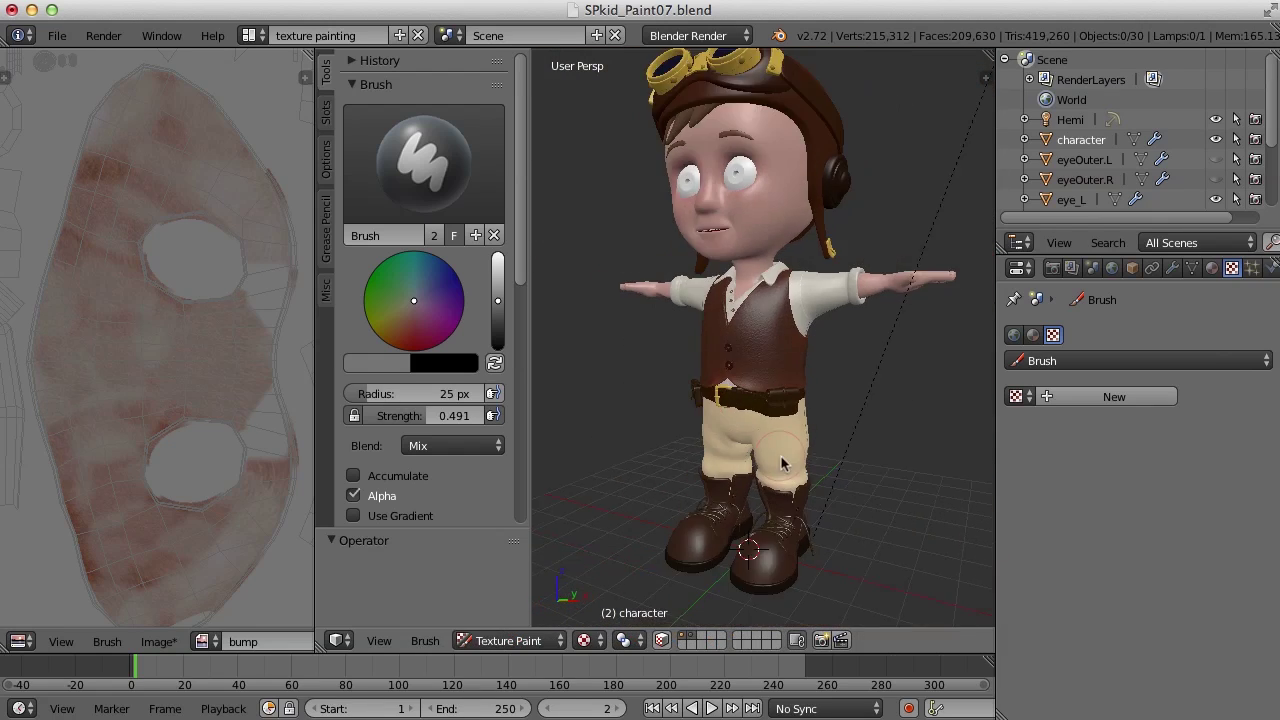
{"action": "scroll", "coordinate": [817, 353], "scroll_direction": "up", "scroll_amount": 4}
{"action": "middle_click_drag", "start_coordinate": [817, 353], "coordinate": [680, 445]}
{"action": "middle_click_drag", "start_coordinate": [860, 467], "coordinate": [538, 460]}
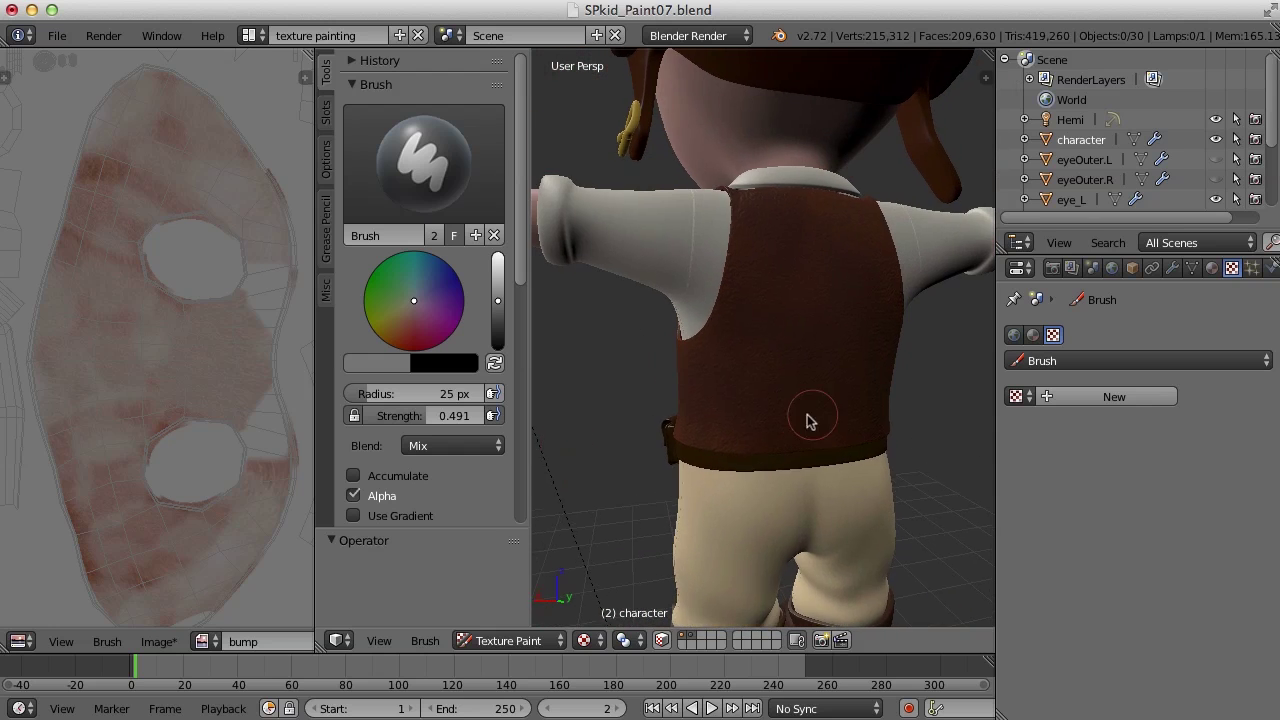
{"action": "mouse_move", "coordinate": [789, 423]}
{"action": "middle_mouse_down"}
{"action": "mouse_move", "coordinate": [677, 417]}
{"action": "mouse_move", "coordinate": [686, 437]}
{"action": "mouse_move", "coordinate": [808, 392]}
{"action": "mouse_move", "coordinate": [706, 383]}
{"action": "mouse_move", "coordinate": [686, 406]}
{"action": "mouse_move", "coordinate": [771, 423]}
{"action": "middle_mouse_up"}
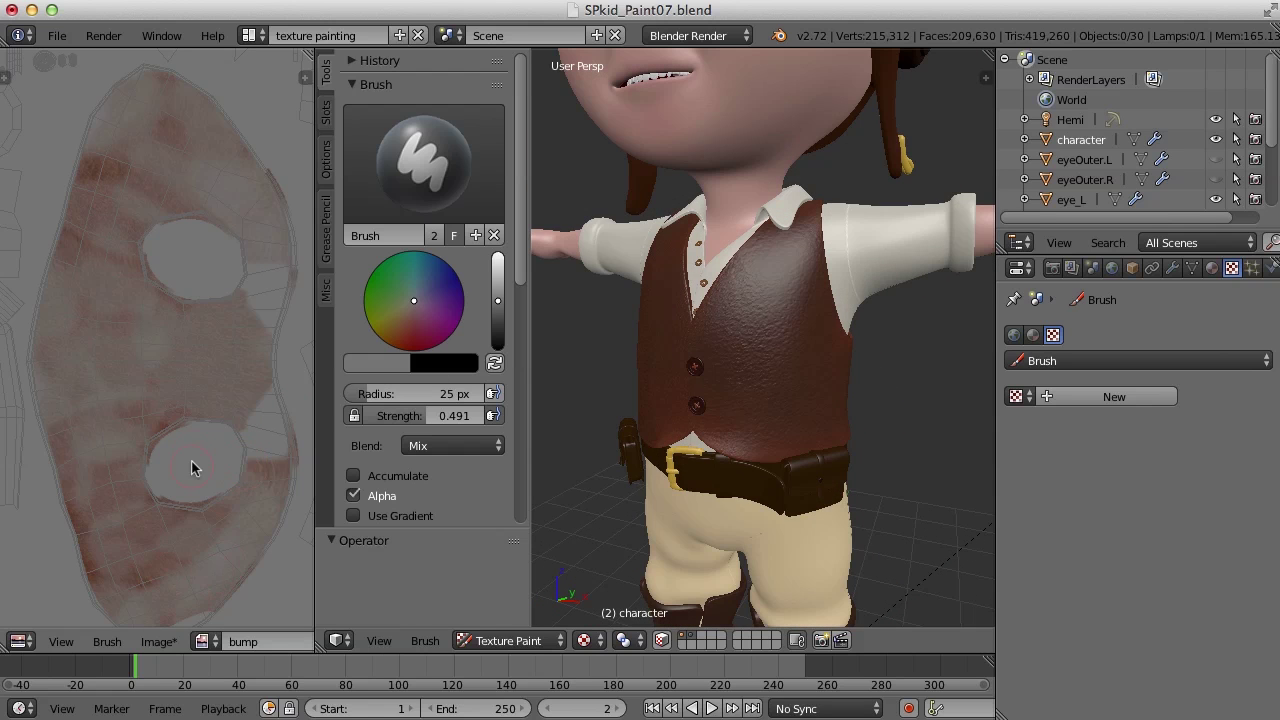
{"action": "scroll", "coordinate": [210, 487], "scroll_direction": "down", "scroll_amount": 7}
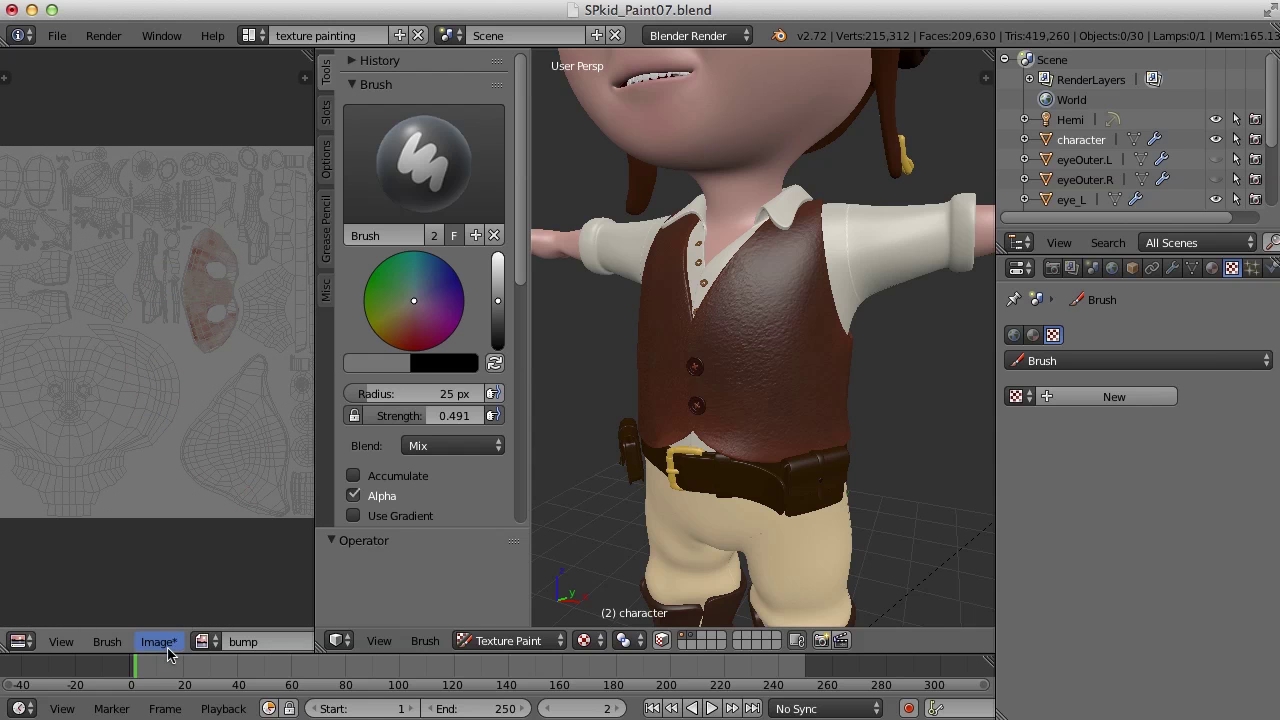
Use Save All Images in the Slots tab to store the painted colour and bump images.
{"action": "left_click", "coordinate": [328, 113]}
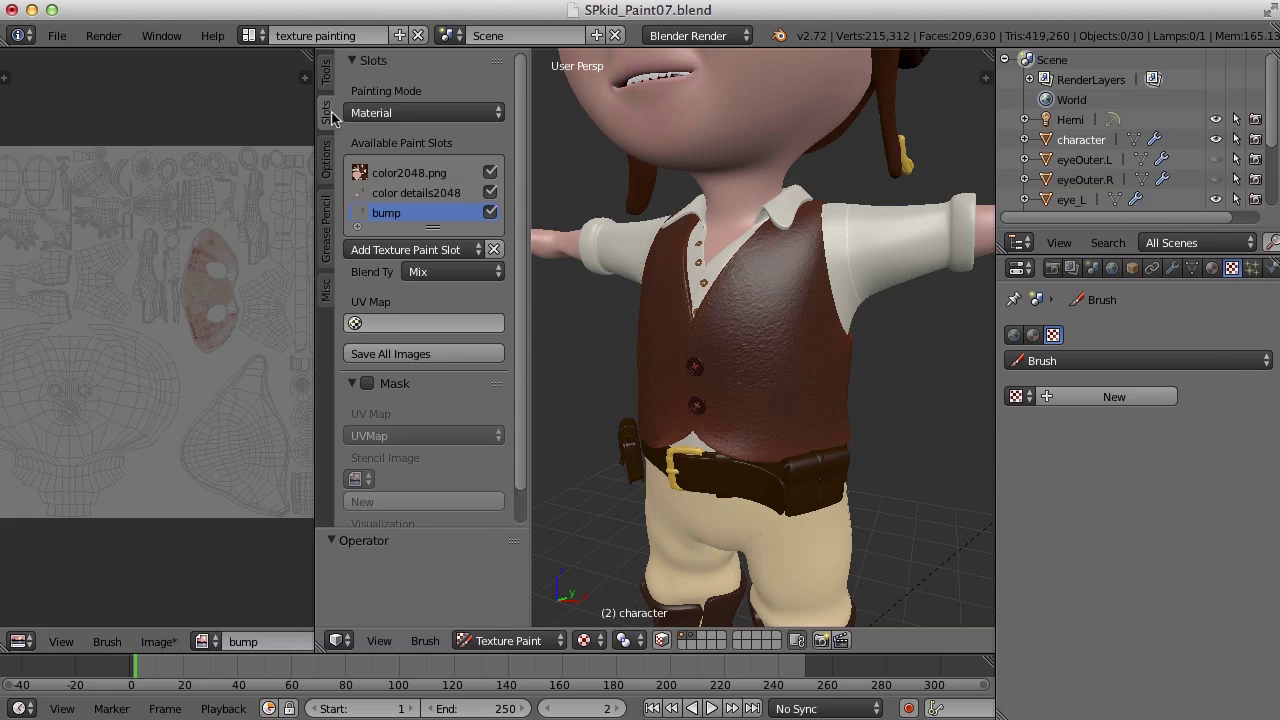
{"action": "left_click", "coordinate": [446, 356]}
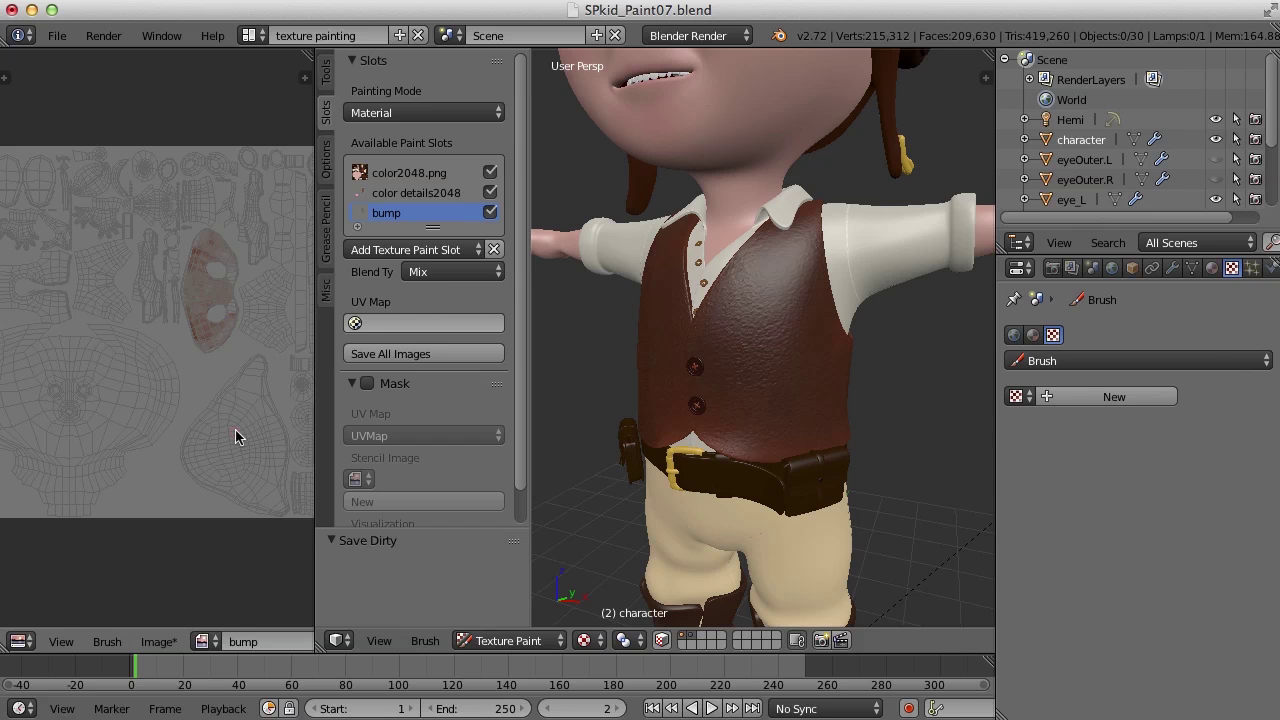
Save the bump image as bump.png via Image > Save As Image.
{"action": "left_click", "coordinate": [160, 642]}
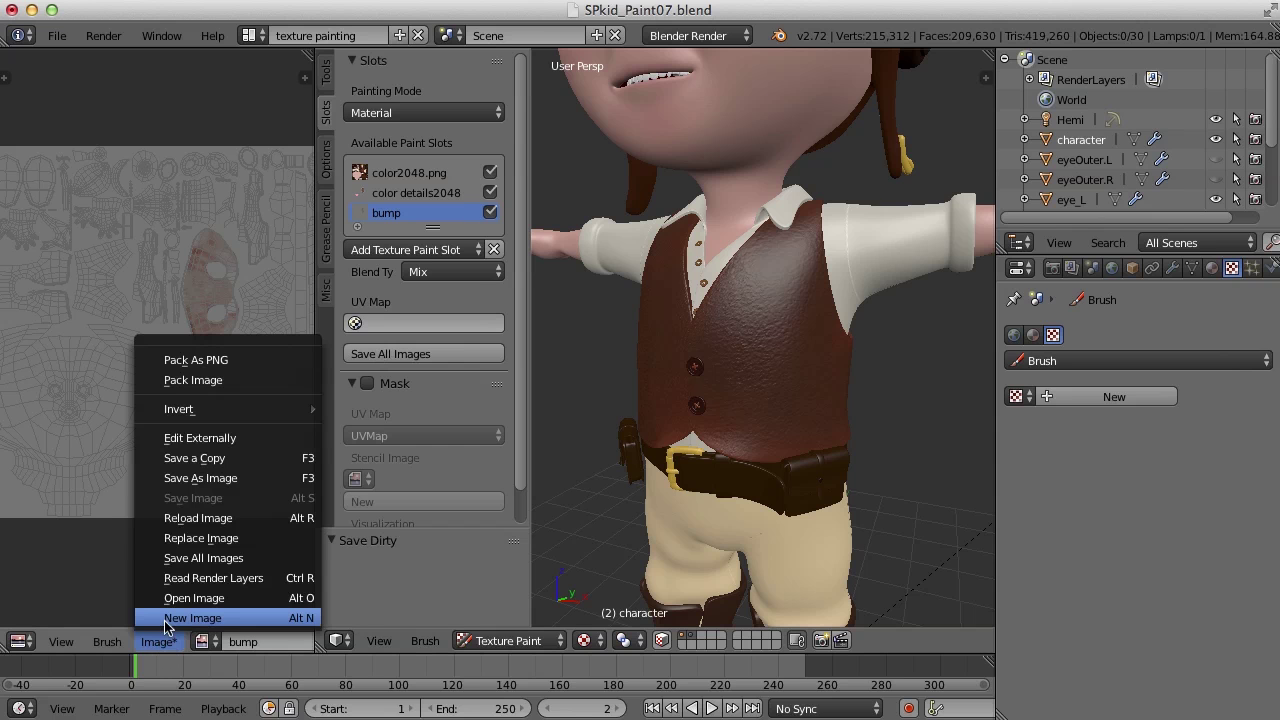
{"action": "left_click", "coordinate": [203, 479]}
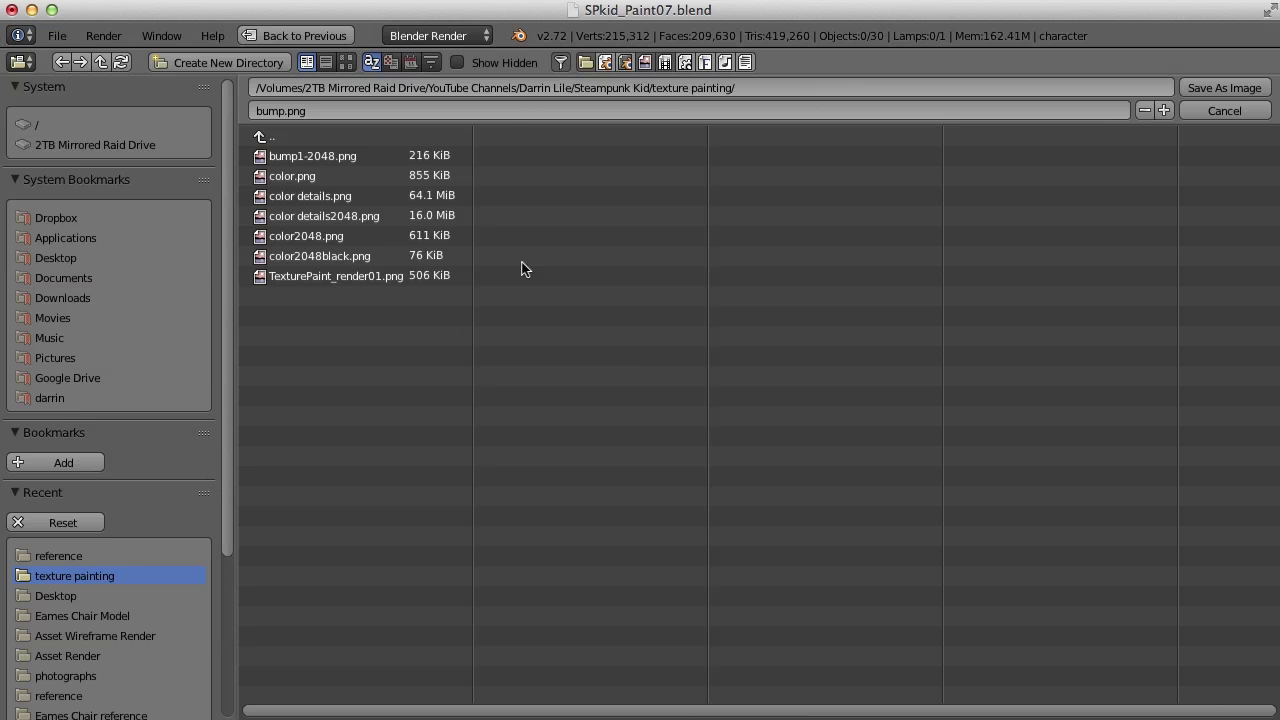
{"action": "left_click", "coordinate": [1228, 90]}
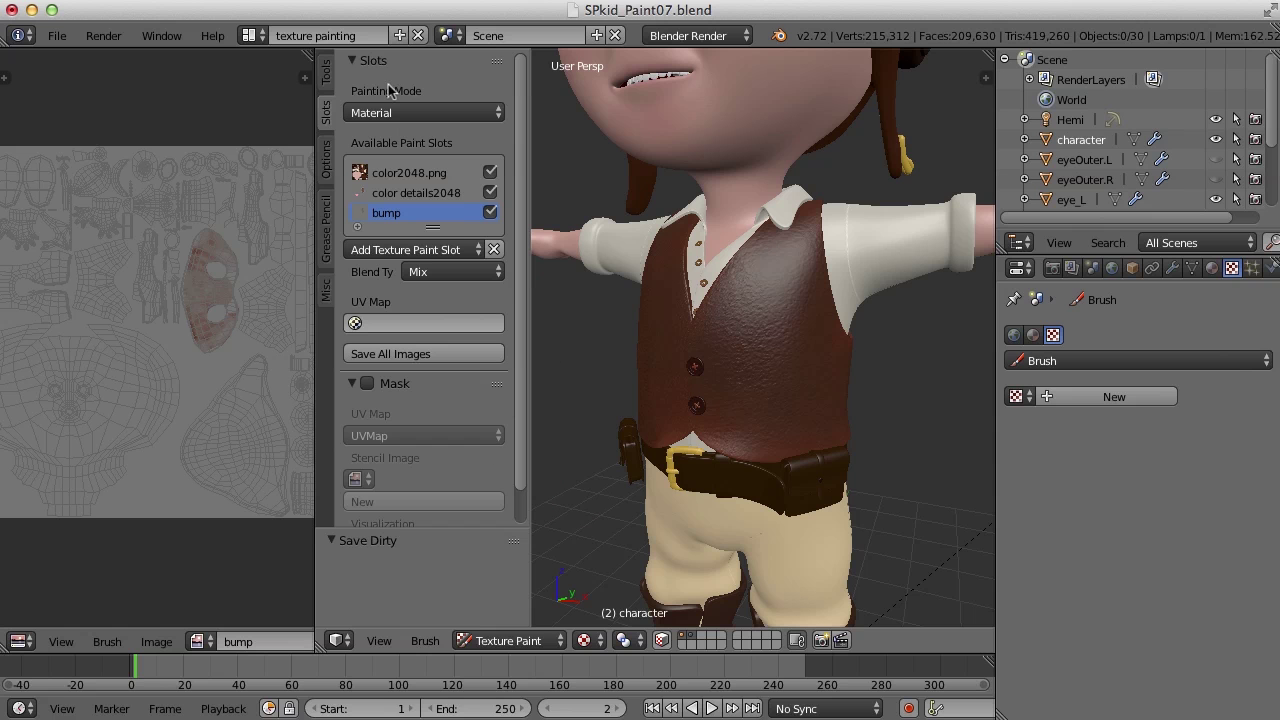
Darken the vest's bump with a stroke along its side near the belt.
{"action": "left_click", "coordinate": [325, 82]}
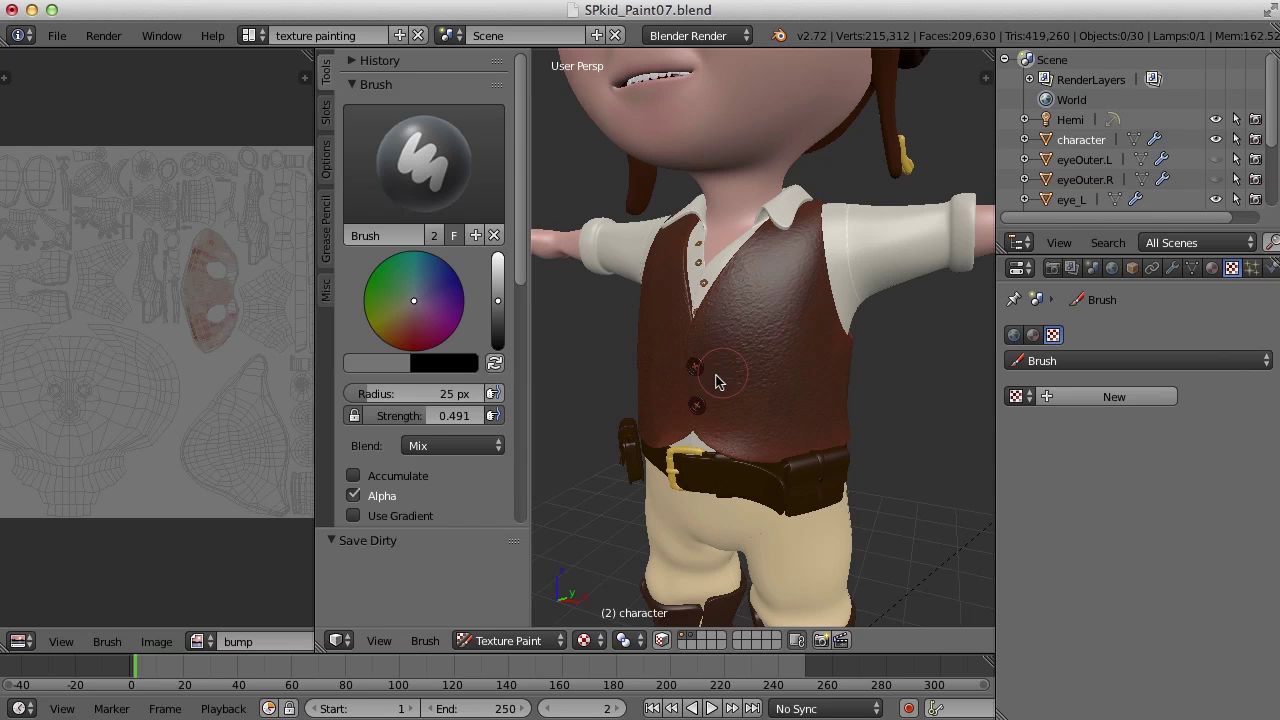
{"action": "middle_click_drag", "start_coordinate": [845, 358], "coordinate": [789, 385]}
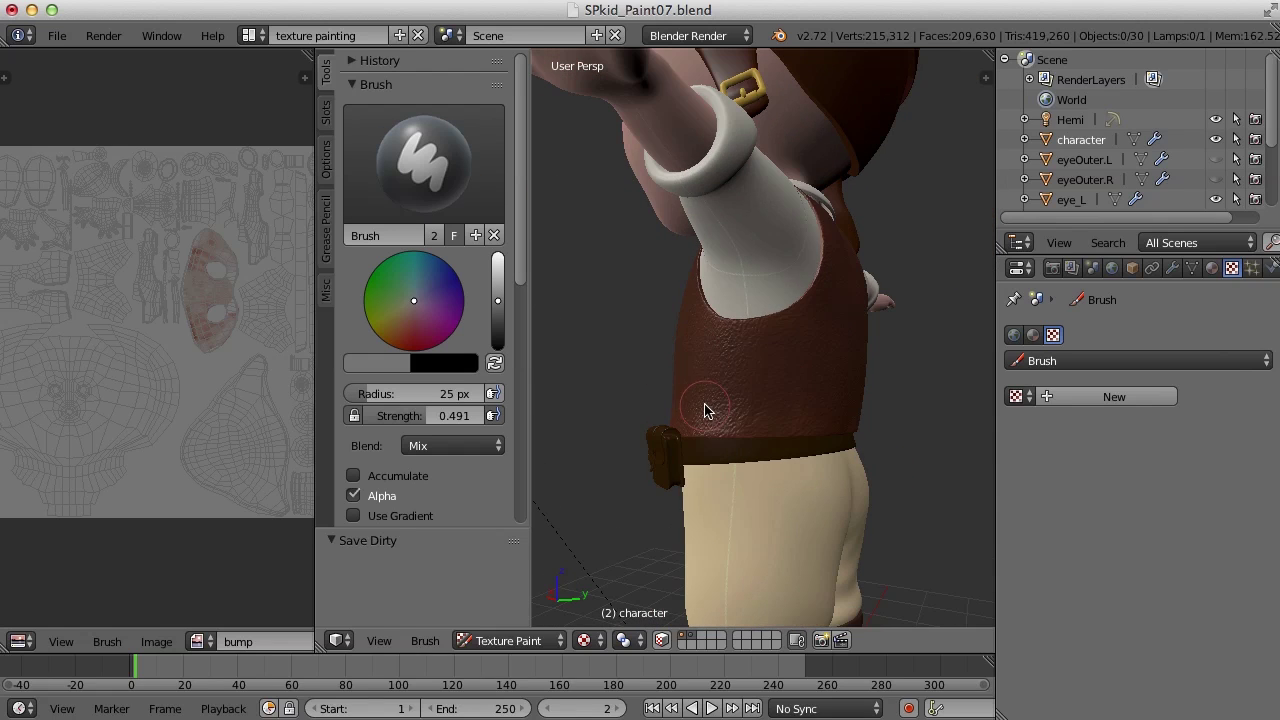
{"action": "left_click_drag", "start_coordinate": [710, 413], "coordinate": [831, 455]}
{"action": "middle_click_drag", "start_coordinate": [700, 441], "coordinate": [870, 440]}
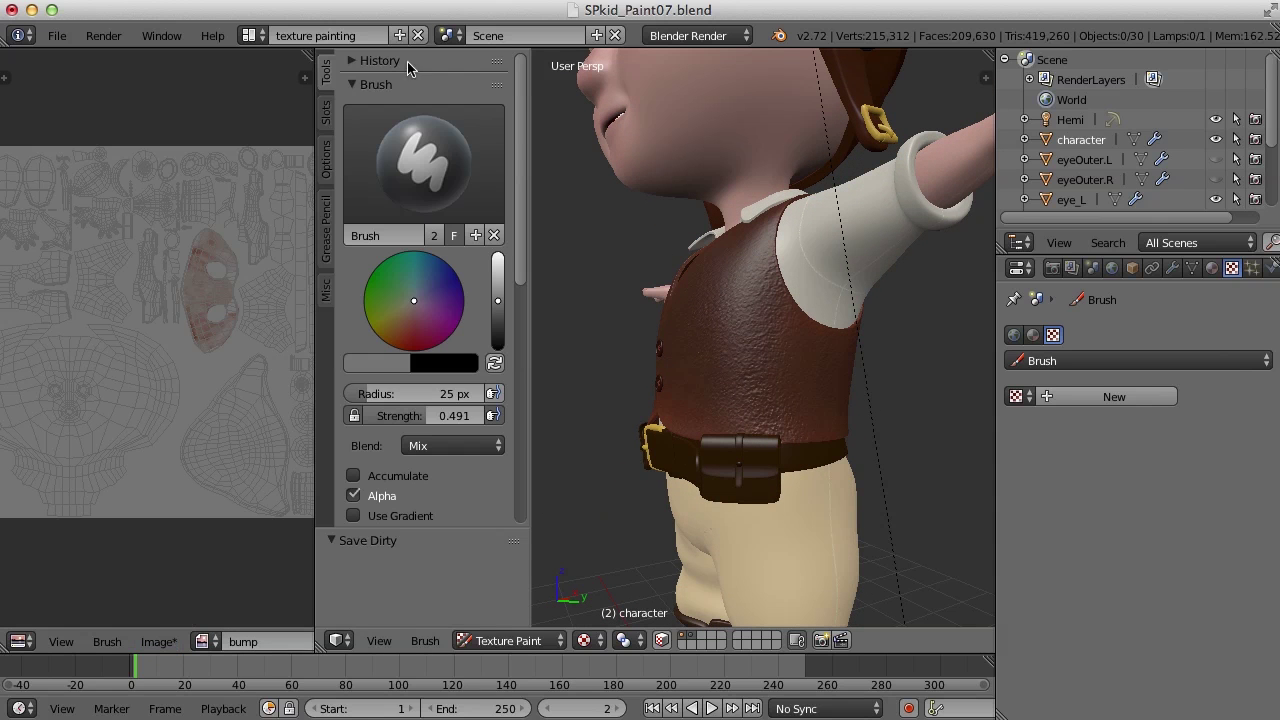
{"action": "left_click", "coordinate": [327, 110]}
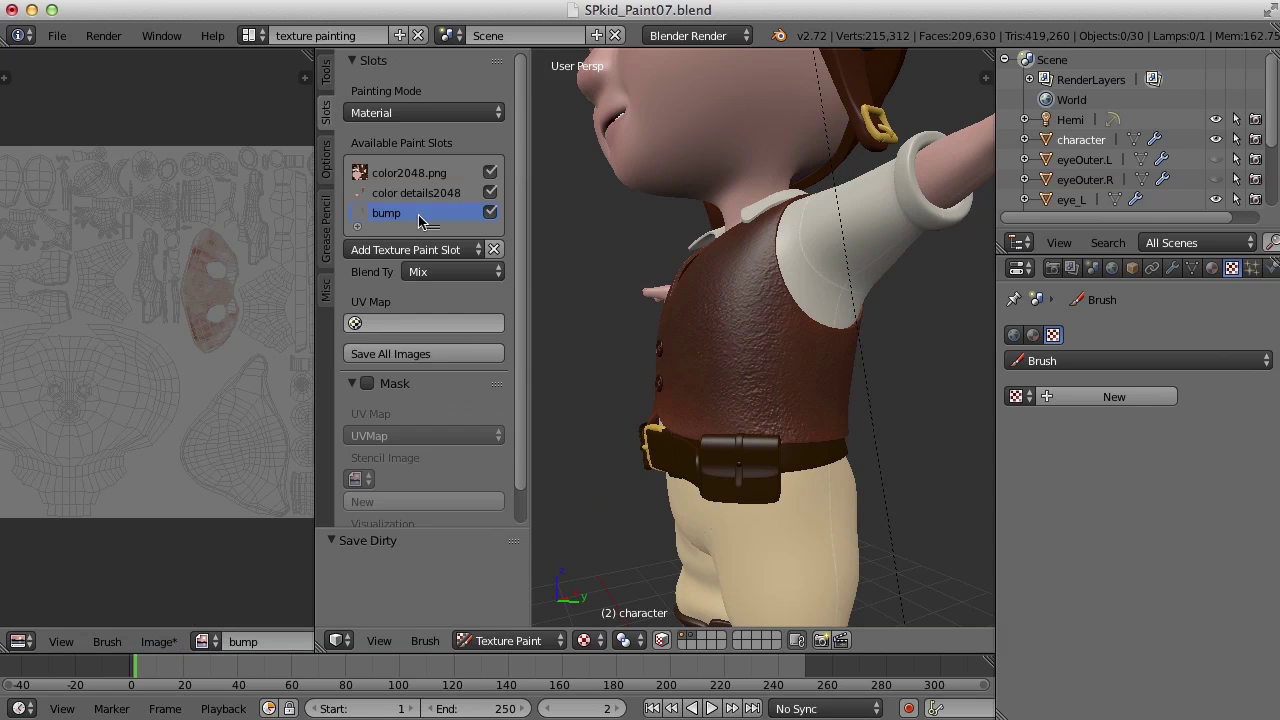
Save All Images again to store the touched-up bump, then zoom to view the full character.
{"action": "left_click", "coordinate": [433, 355]}
{"action": "scroll", "coordinate": [846, 408], "scroll_direction": "down", "scroll_amount": 5}
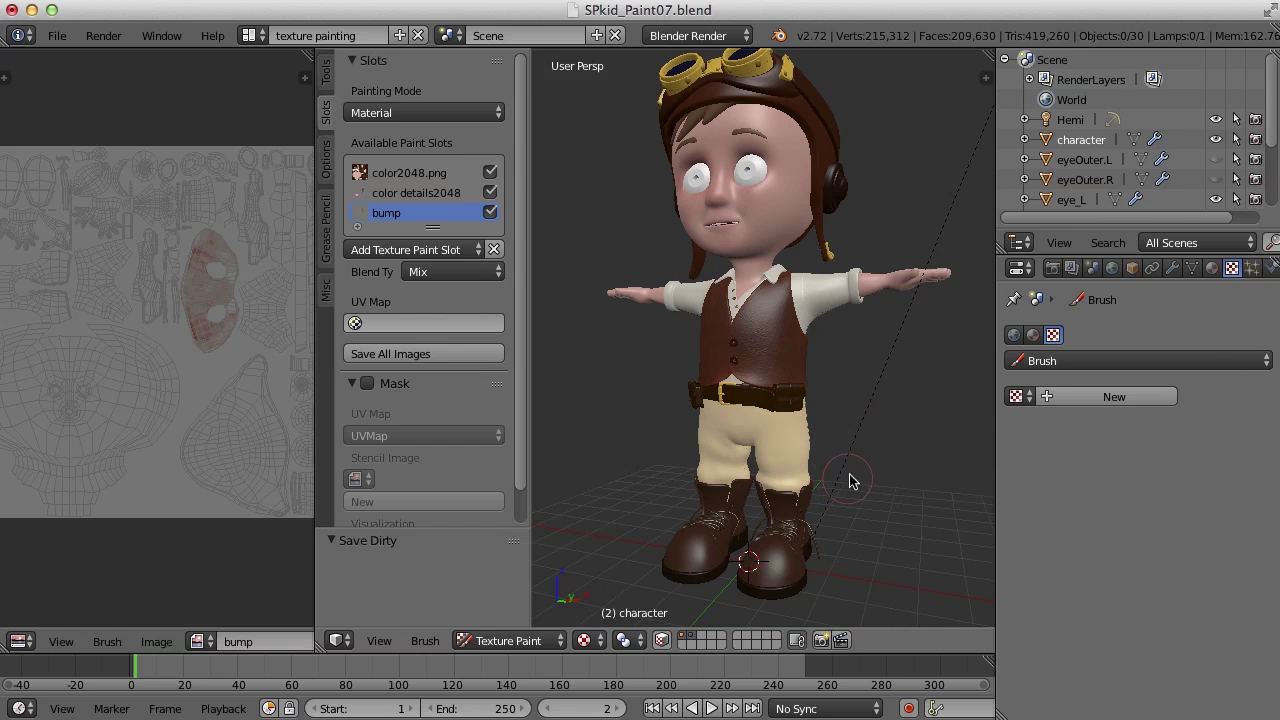
{"action": "scroll", "coordinate": [823, 428], "scroll_direction": "up", "scroll_amount": 2}
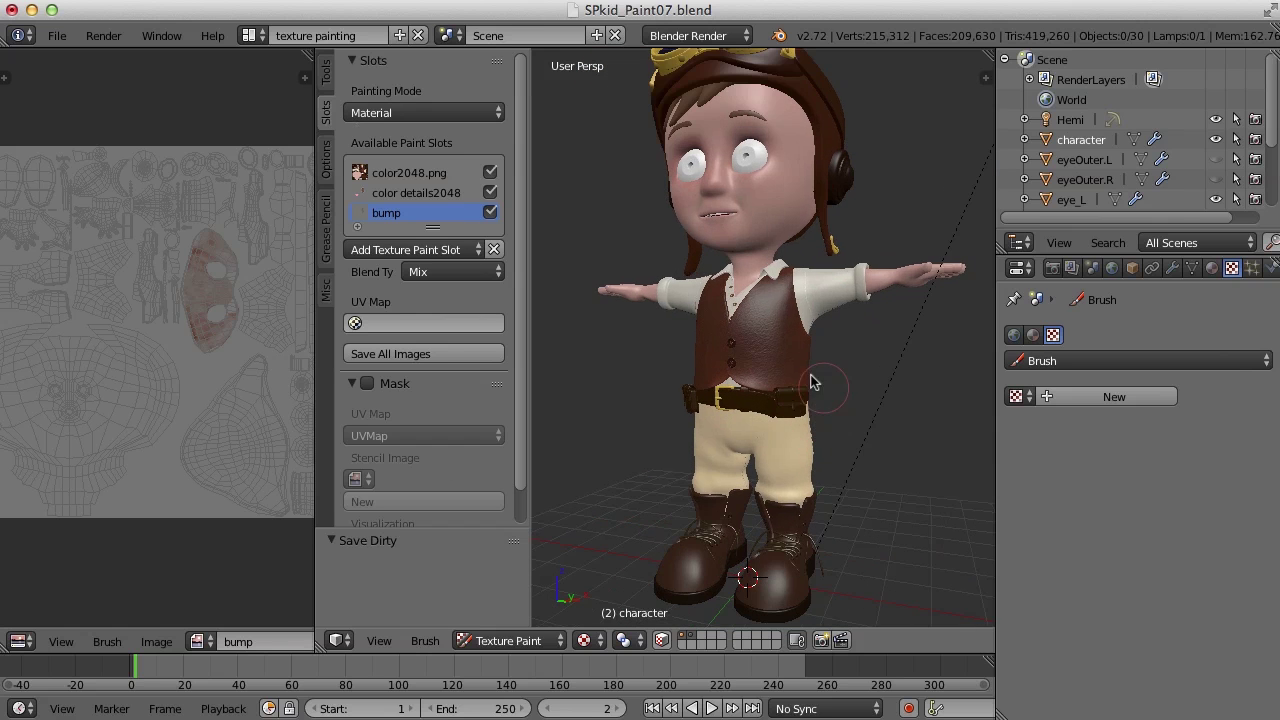
Add a new paint brush named weave and give it a new image texture.
{"action": "left_click", "coordinate": [326, 76]}
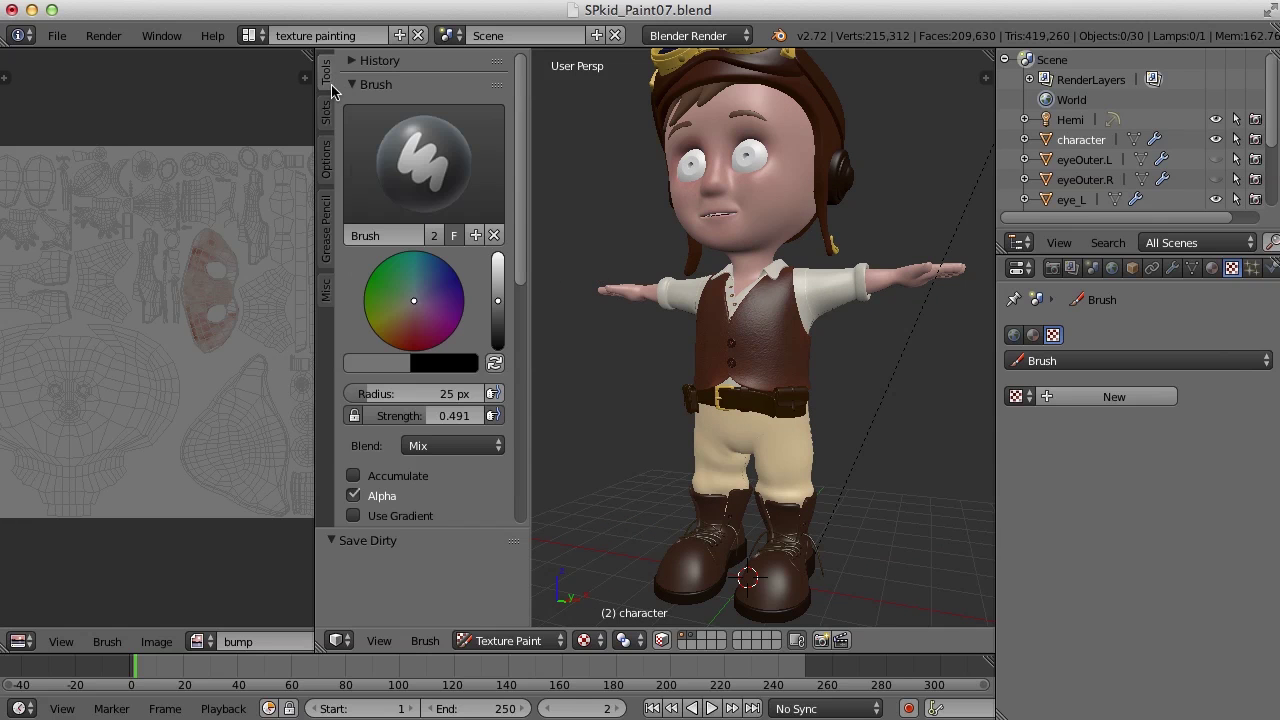
{"action": "left_click", "coordinate": [477, 235]}
{"action": "left_click", "coordinate": [399, 234]}
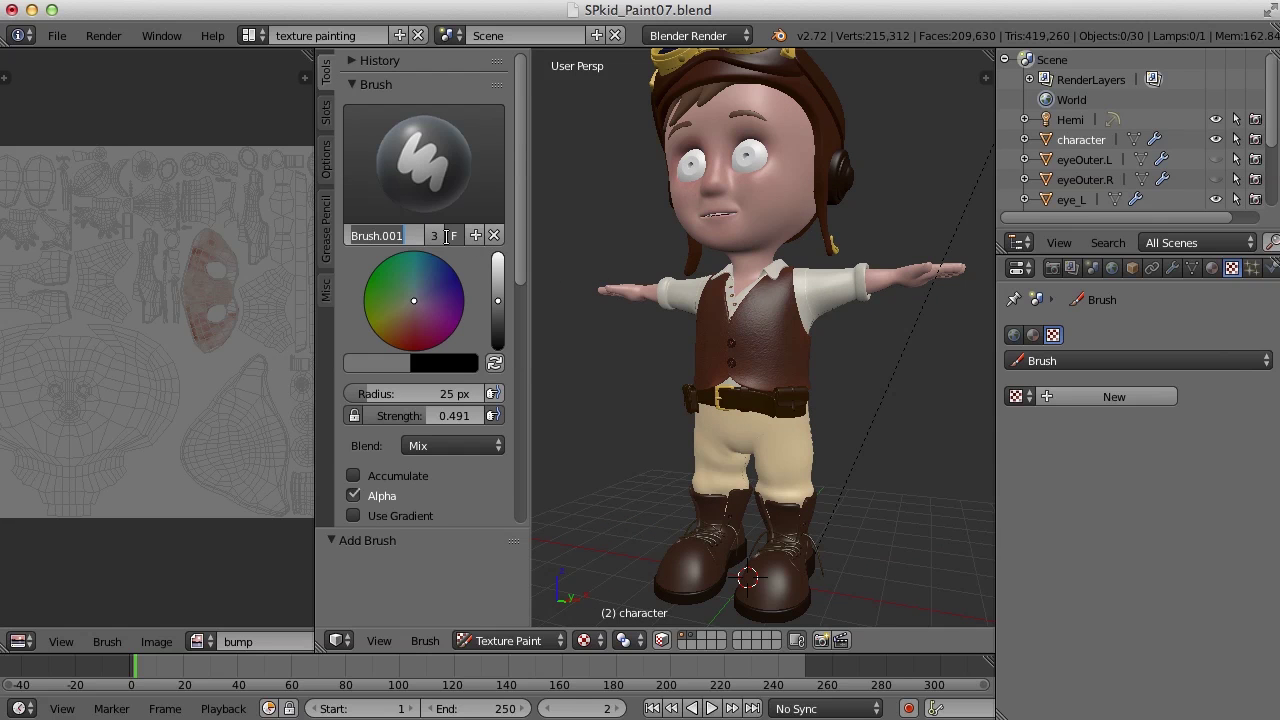
{"action": "type", "text": "weave"}
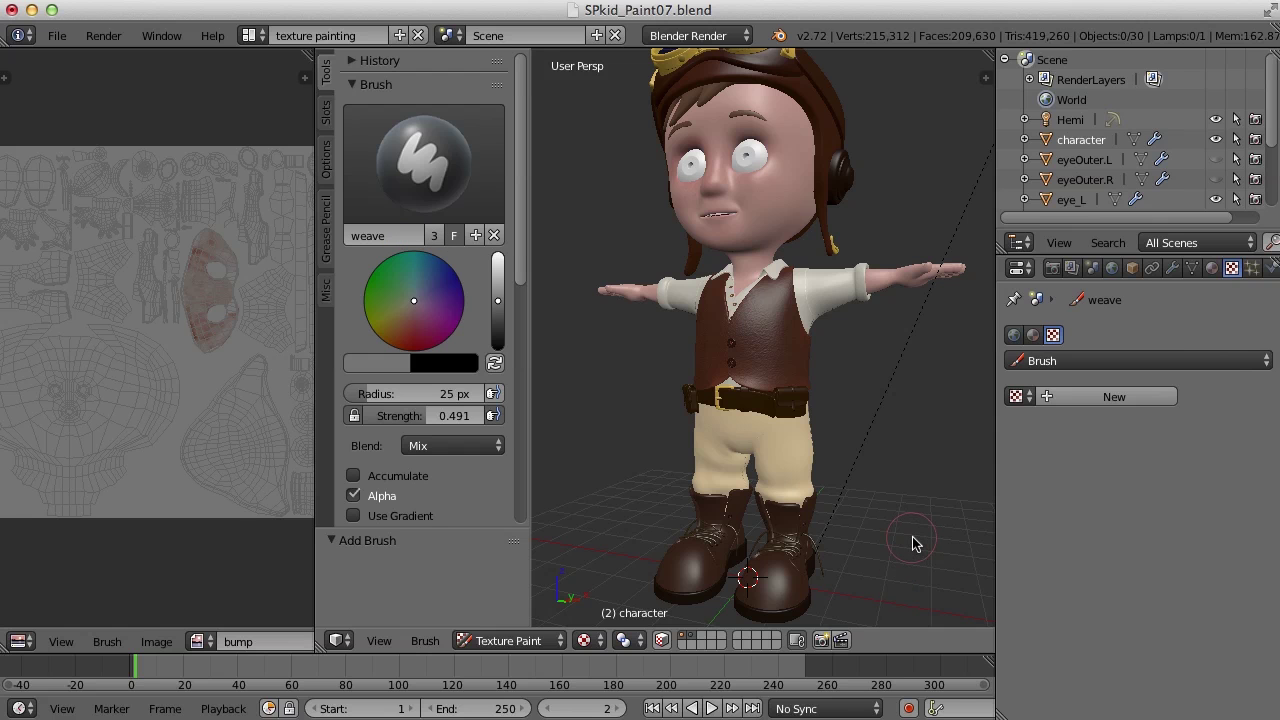
{"action": "left_click_drag", "start_coordinate": [521, 248], "coordinate": [524, 414]}
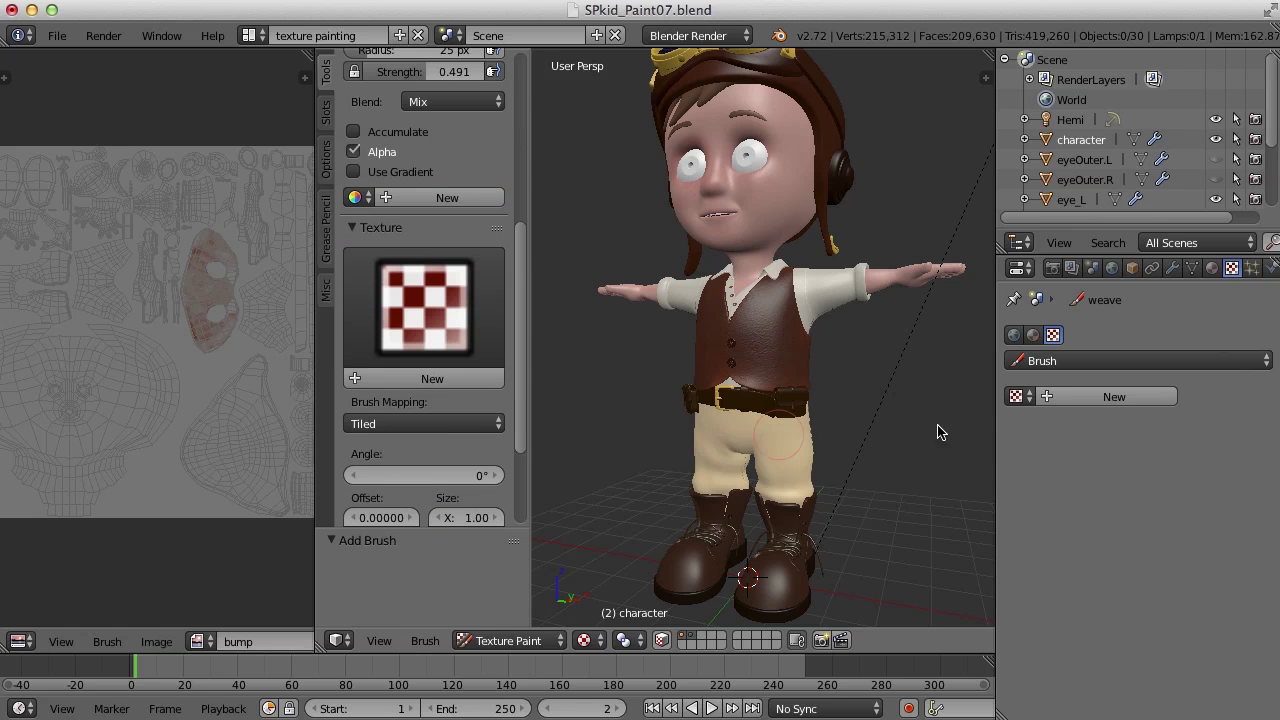
{"action": "left_click", "coordinate": [1099, 399]}
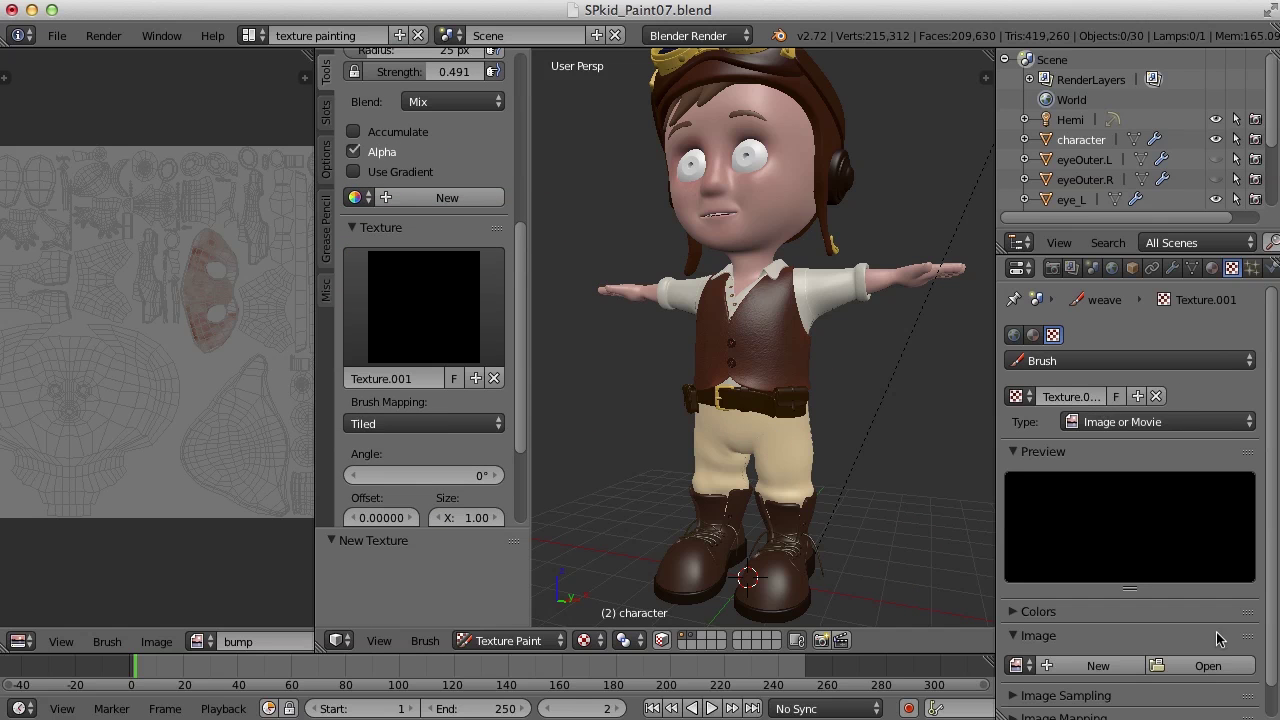
Browse to the Steampunk Kid reference folder in thumbnail view and pick woven linen.jpg.
{"action": "left_click", "coordinate": [1205, 666]}
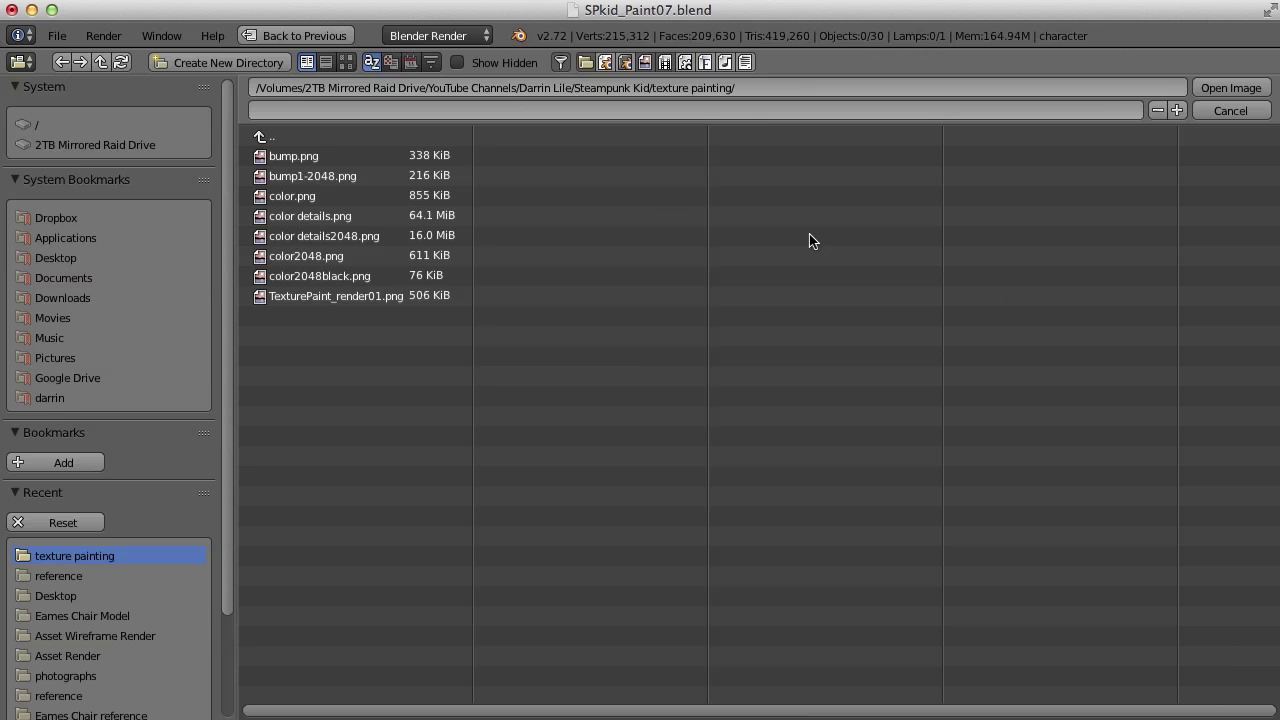
{"action": "left_click", "coordinate": [262, 138]}
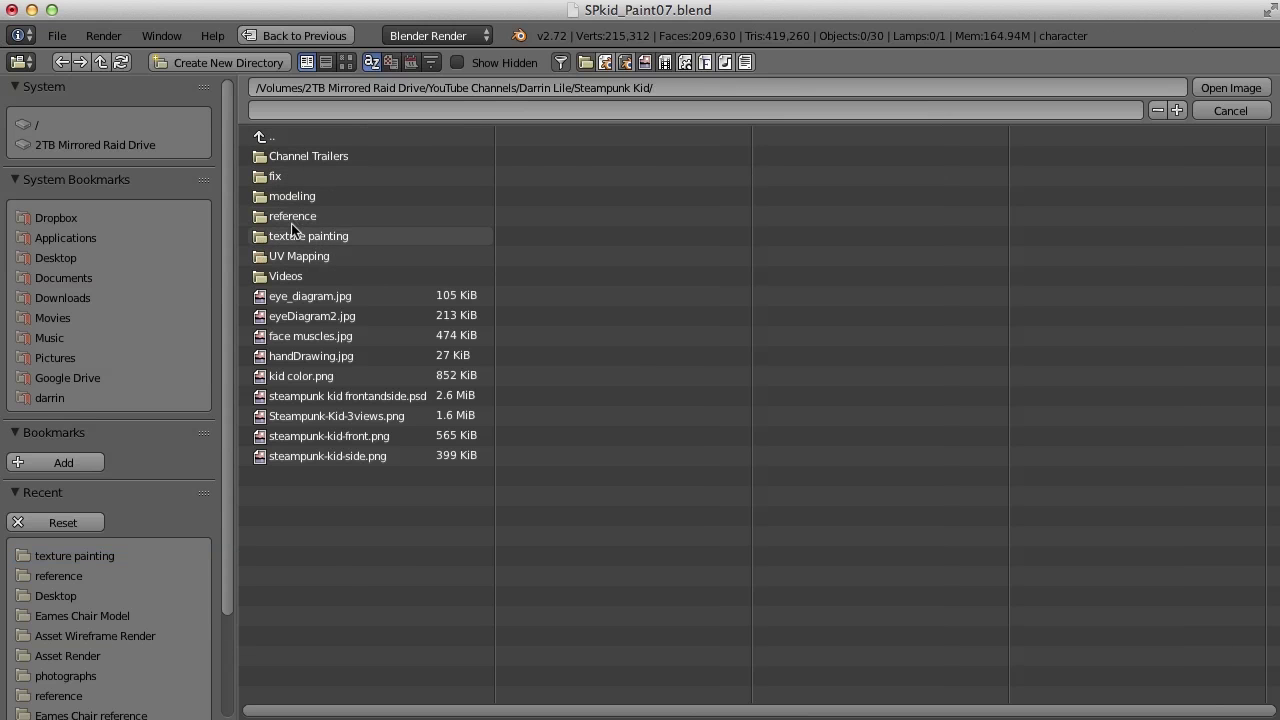
{"action": "left_click", "coordinate": [291, 217]}
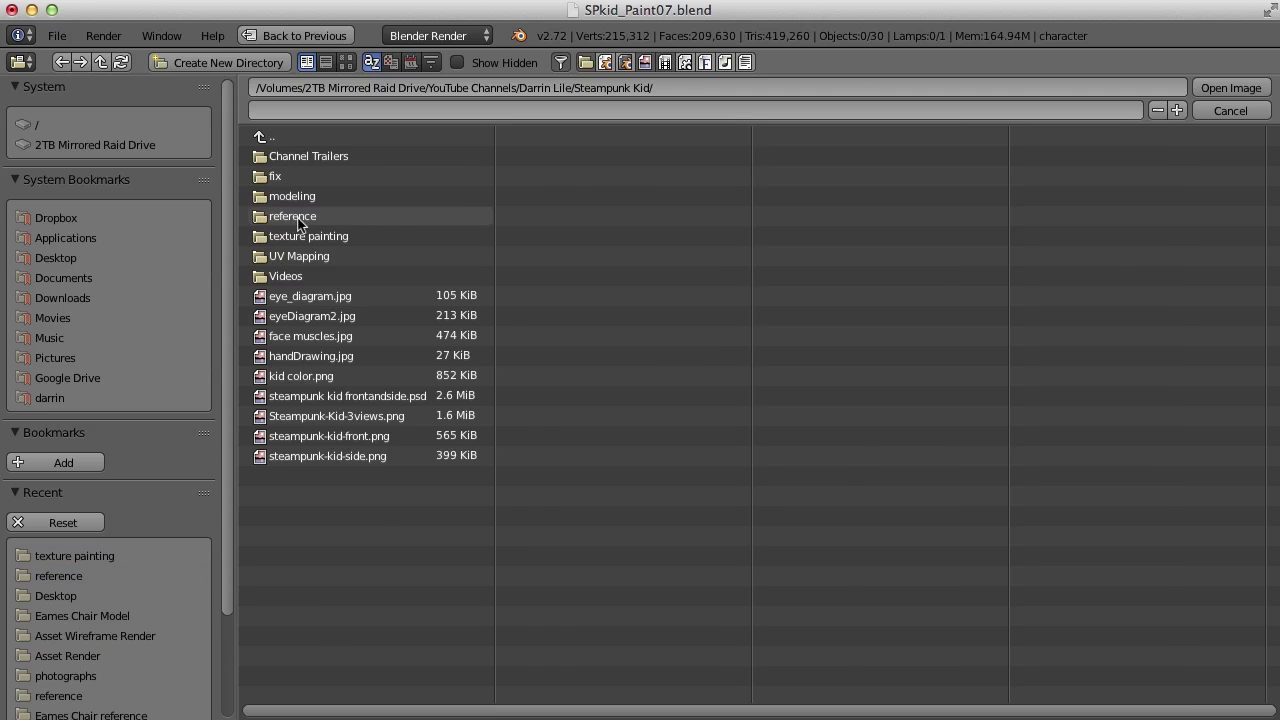
{"action": "left_click", "coordinate": [347, 63]}
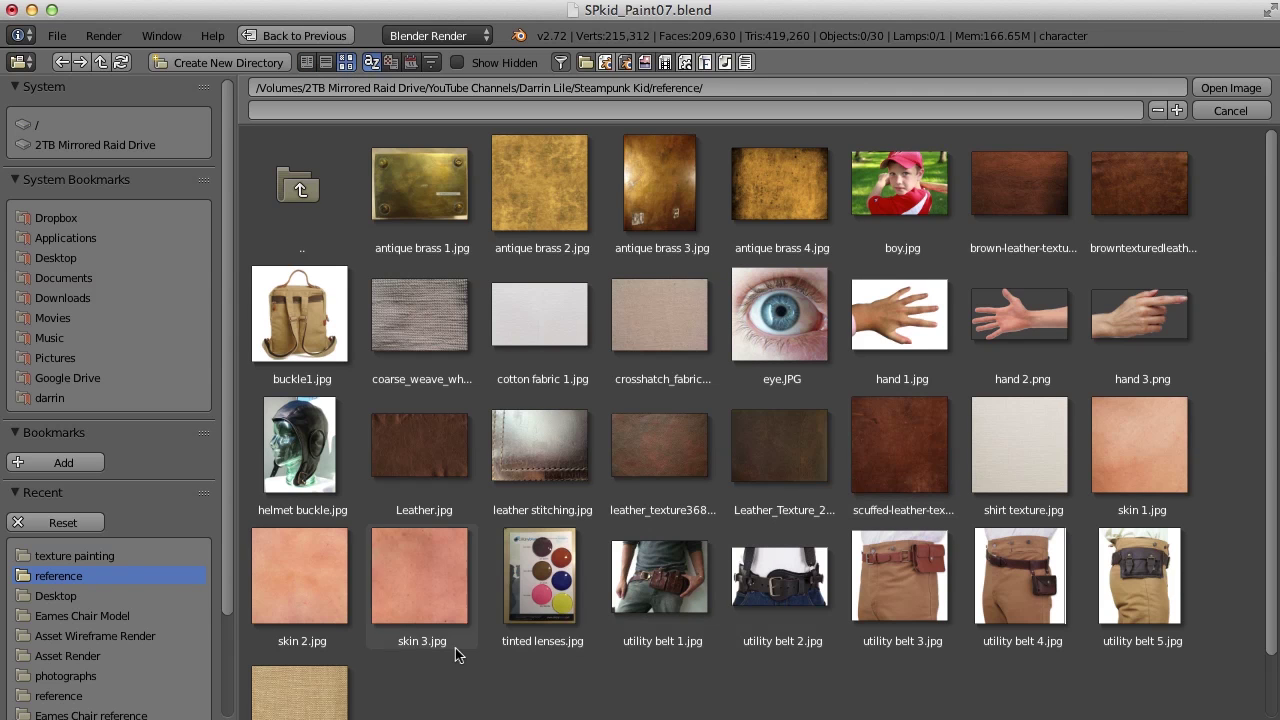
{"action": "scroll", "coordinate": [585, 613], "scroll_direction": "down", "scroll_amount": 2}
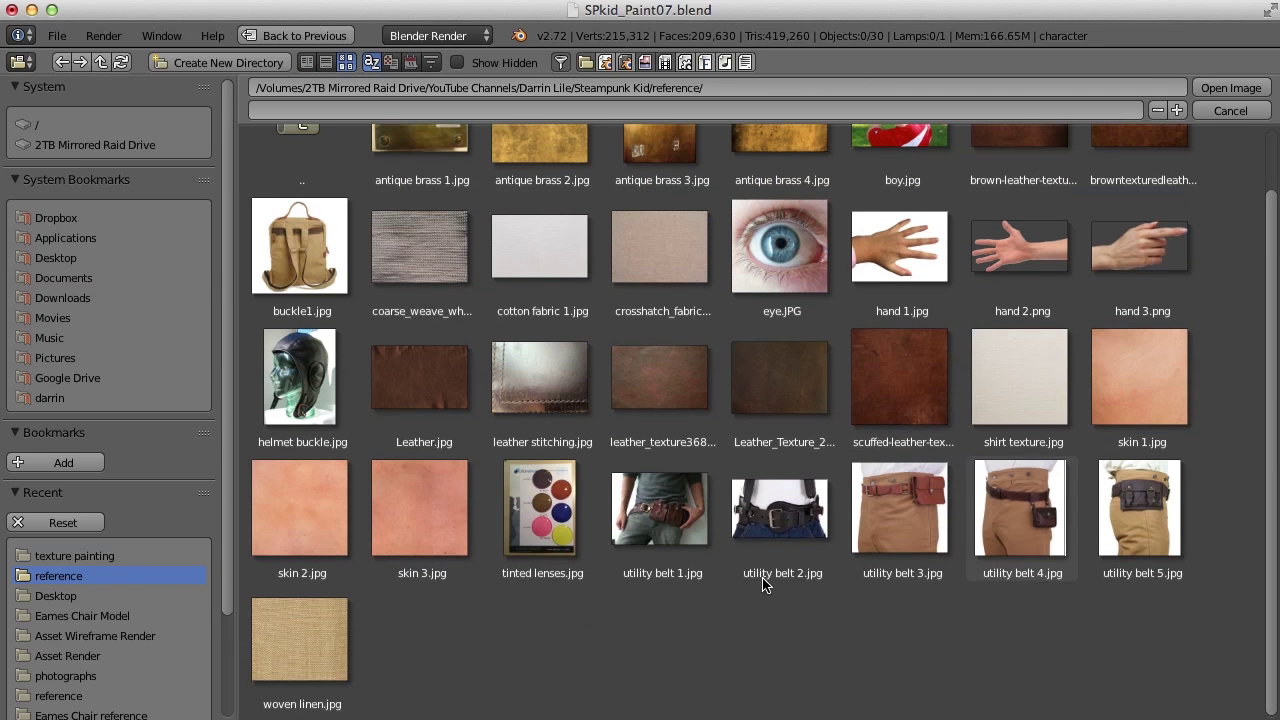
{"action": "left_click", "coordinate": [310, 630]}
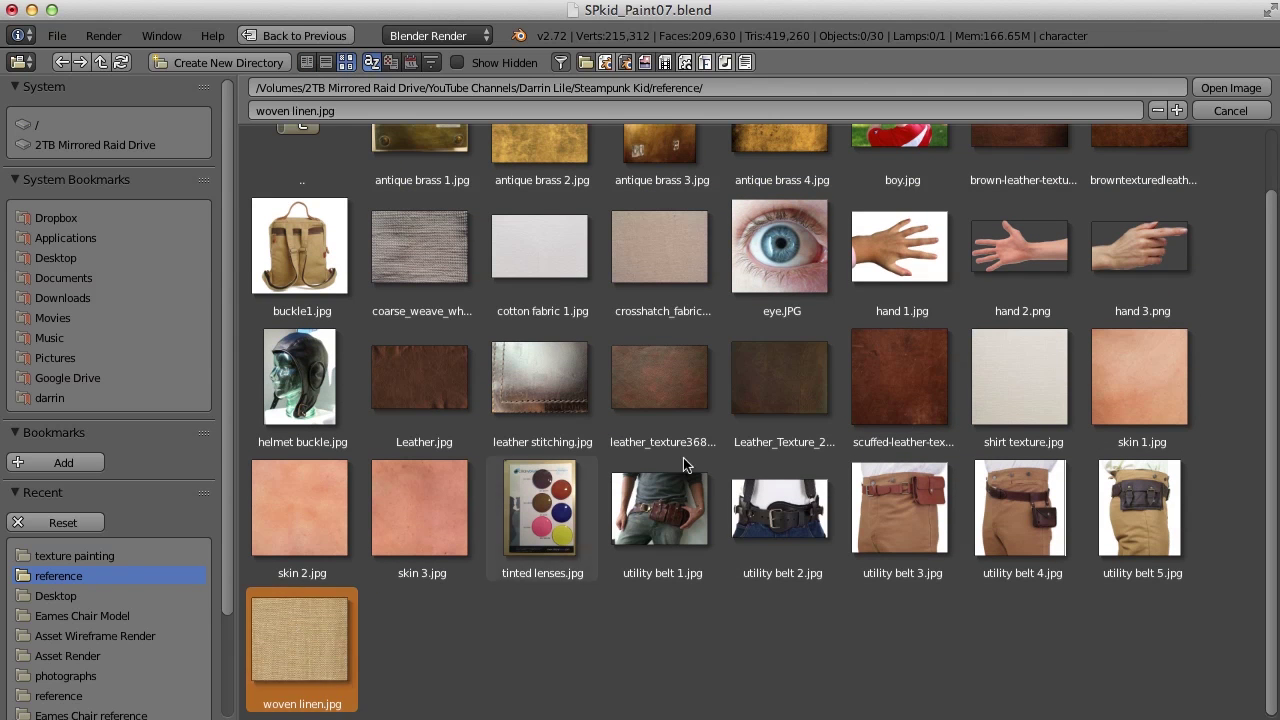
Load woven linen.jpg as the brush texture and set its mapping to Stencil.
{"action": "left_click", "coordinate": [1231, 88]}
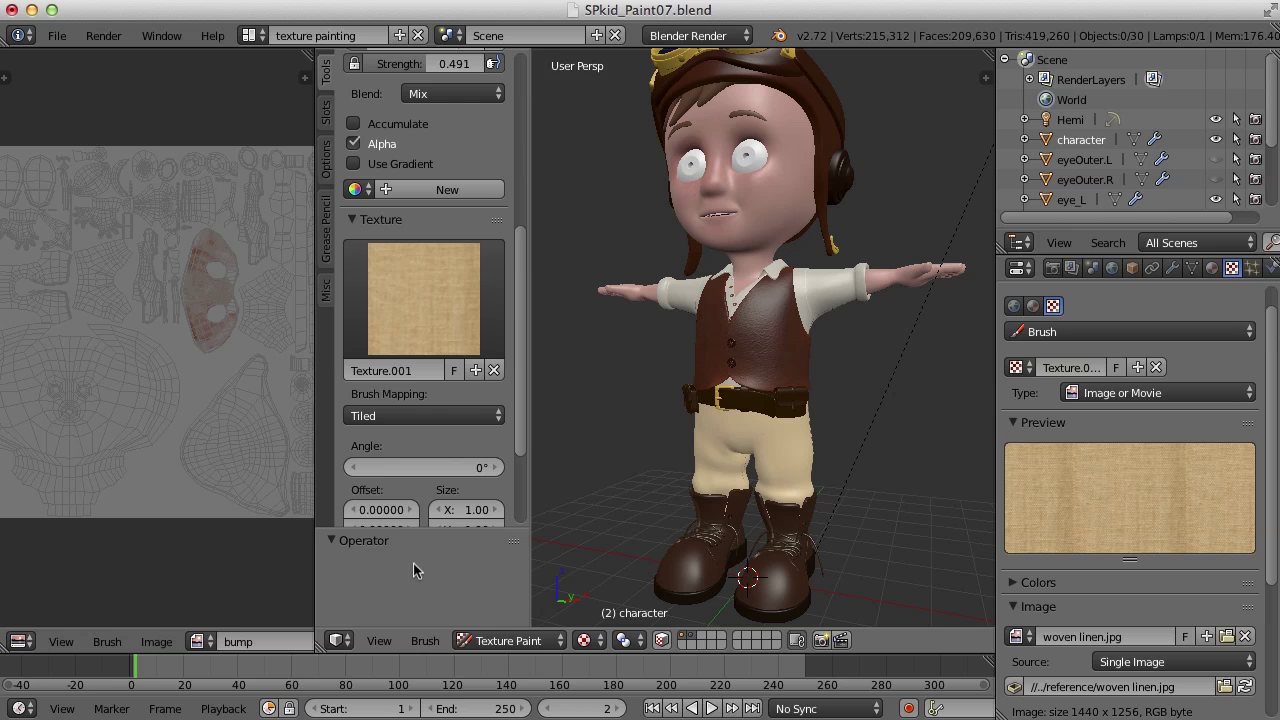
{"action": "left_click", "coordinate": [419, 416]}
{"action": "left_click", "coordinate": [387, 305]}
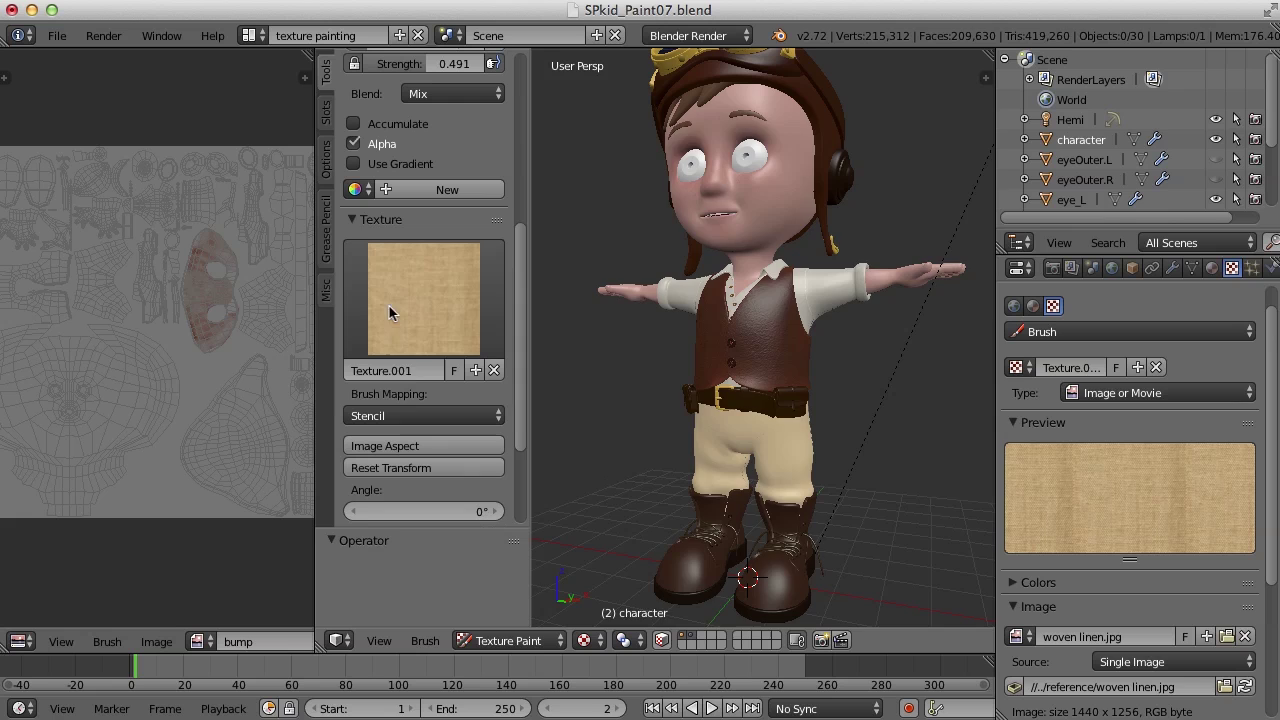
Frame a front-on close-up of the character's shorts and belt.
{"action": "scroll", "coordinate": [716, 468], "scroll_direction": "up", "scroll_amount": 4}
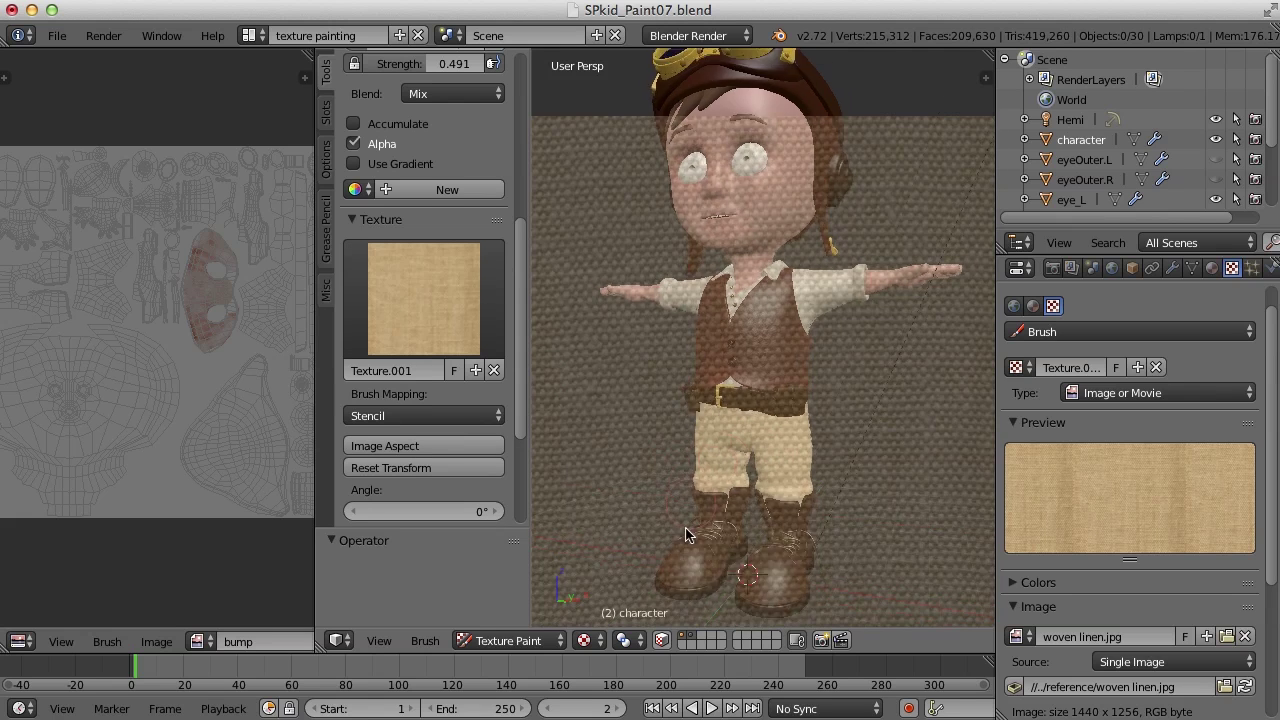
{"action": "scroll", "coordinate": [712, 452], "scroll_direction": "down", "scroll_amount": 4, "text": "shift"}
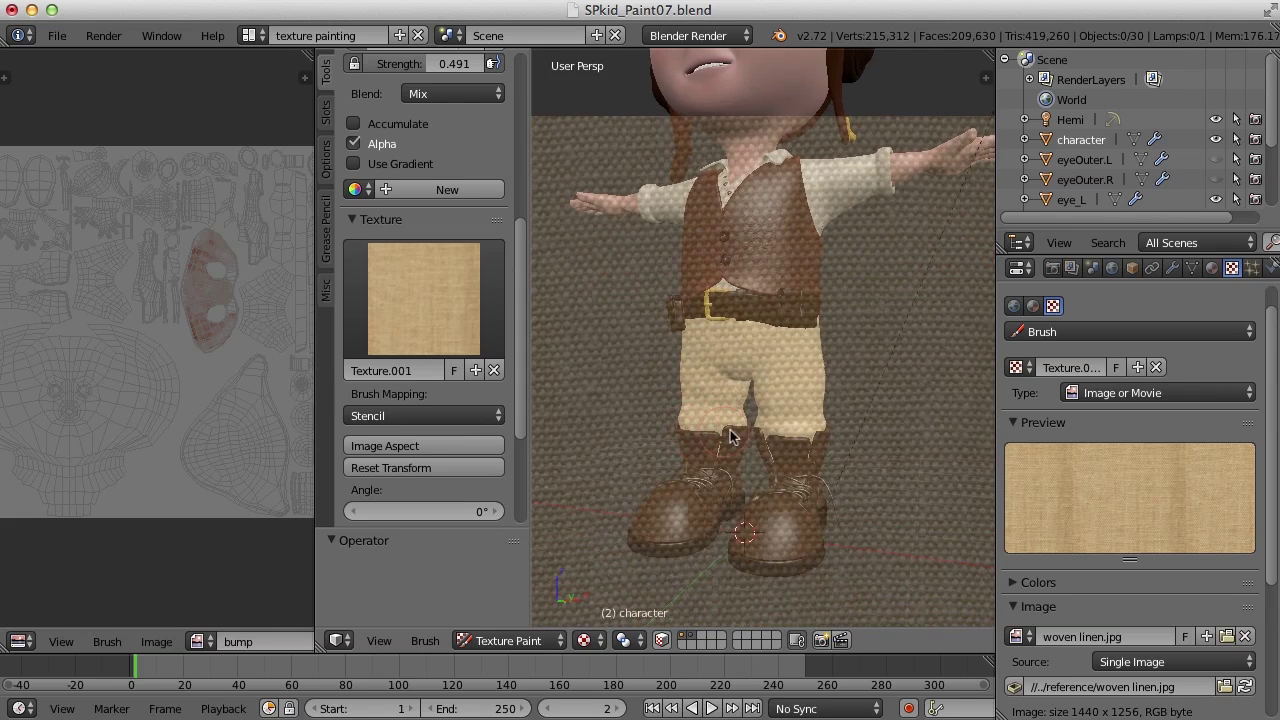
{"action": "middle_click_drag", "start_coordinate": [730, 437], "coordinate": [760, 420]}
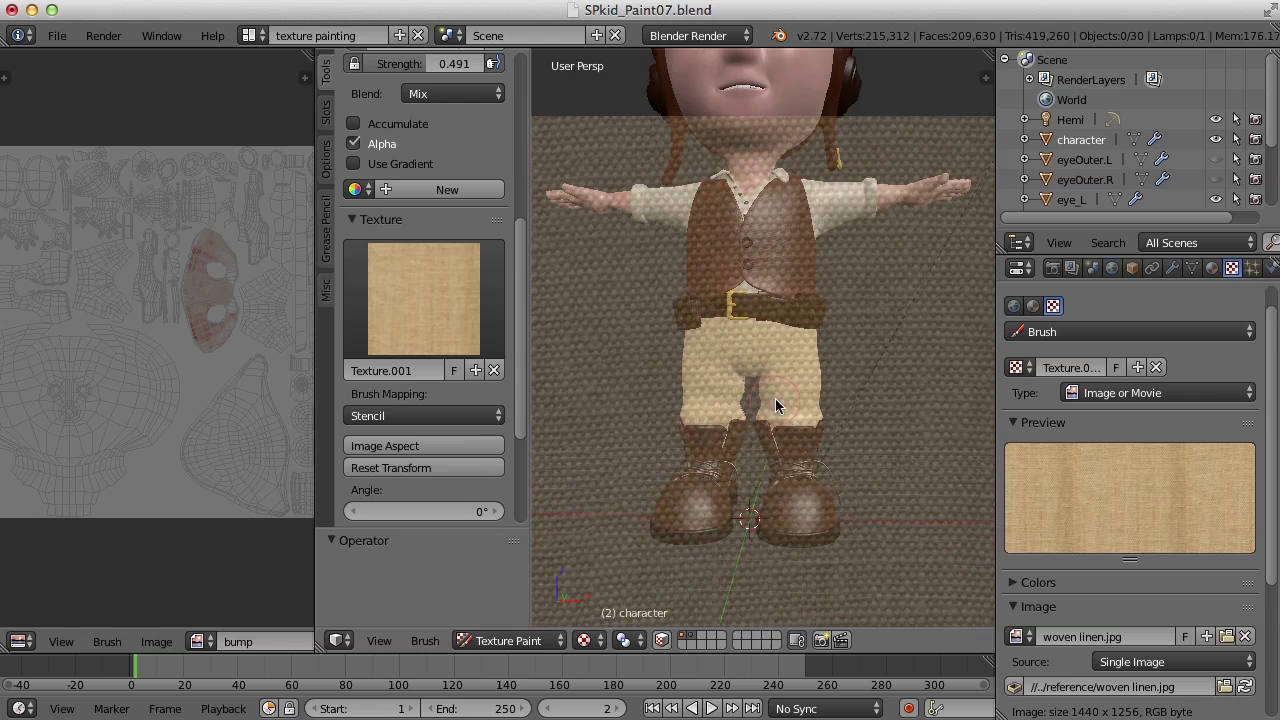
{"action": "scroll", "coordinate": [762, 418], "scroll_direction": "up", "scroll_amount": 5}
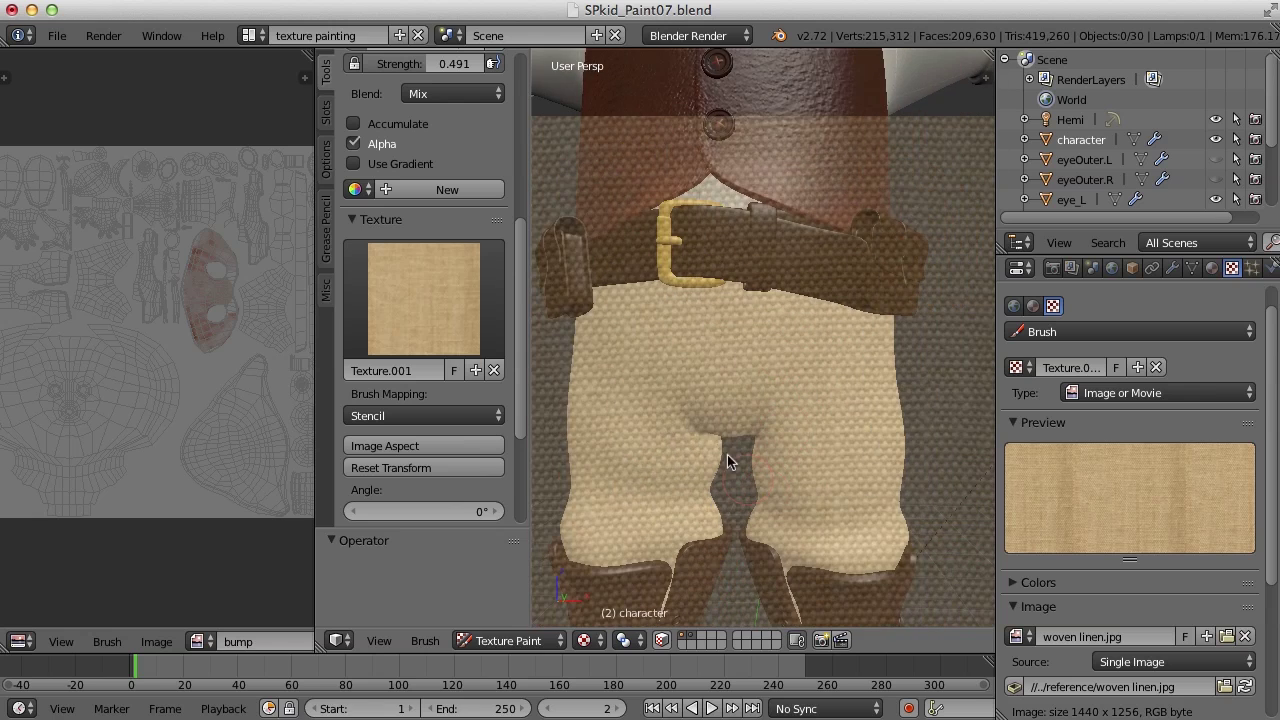
{"action": "middle_click_drag", "start_coordinate": [742, 437], "coordinate": [777, 415], "text": "shift"}
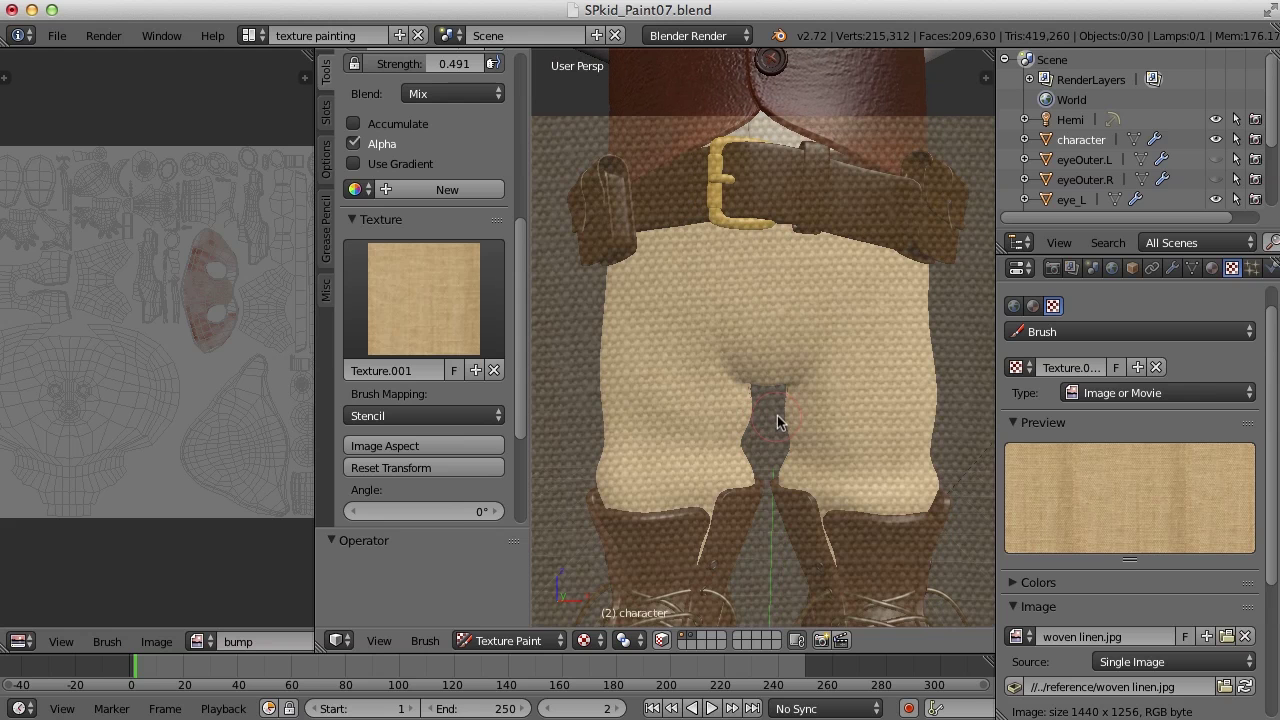
{"action": "key", "text": "ctrl+z"}
Paint onto color details2048, resize the brush, and set Strength to 0.437.
{"action": "left_click", "coordinate": [328, 114]}
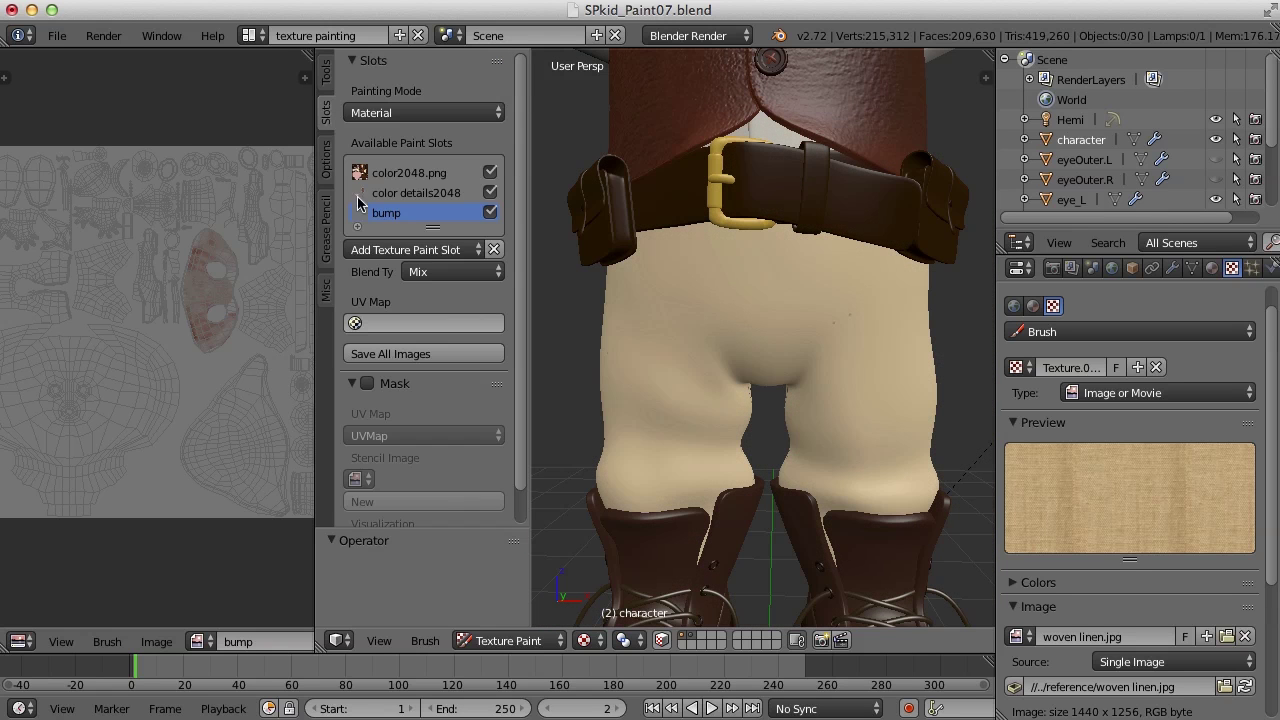
{"action": "left_click", "coordinate": [415, 195]}
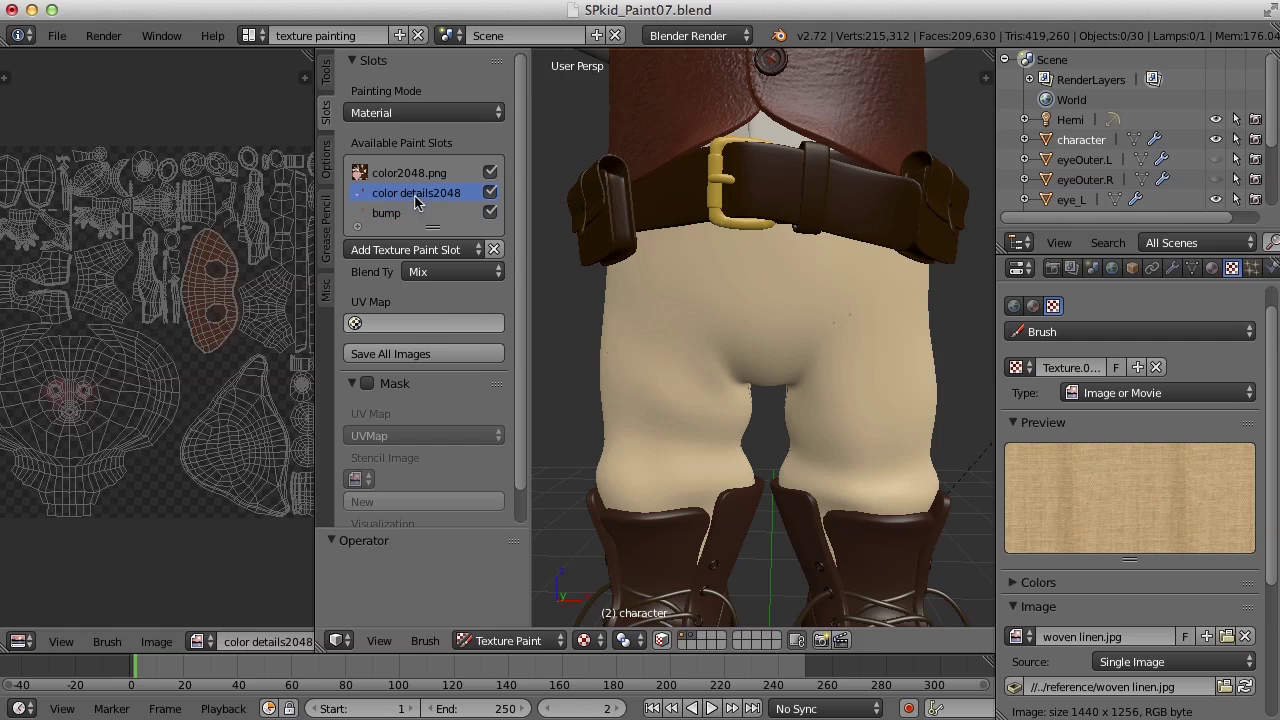
{"action": "key", "text": "f"}
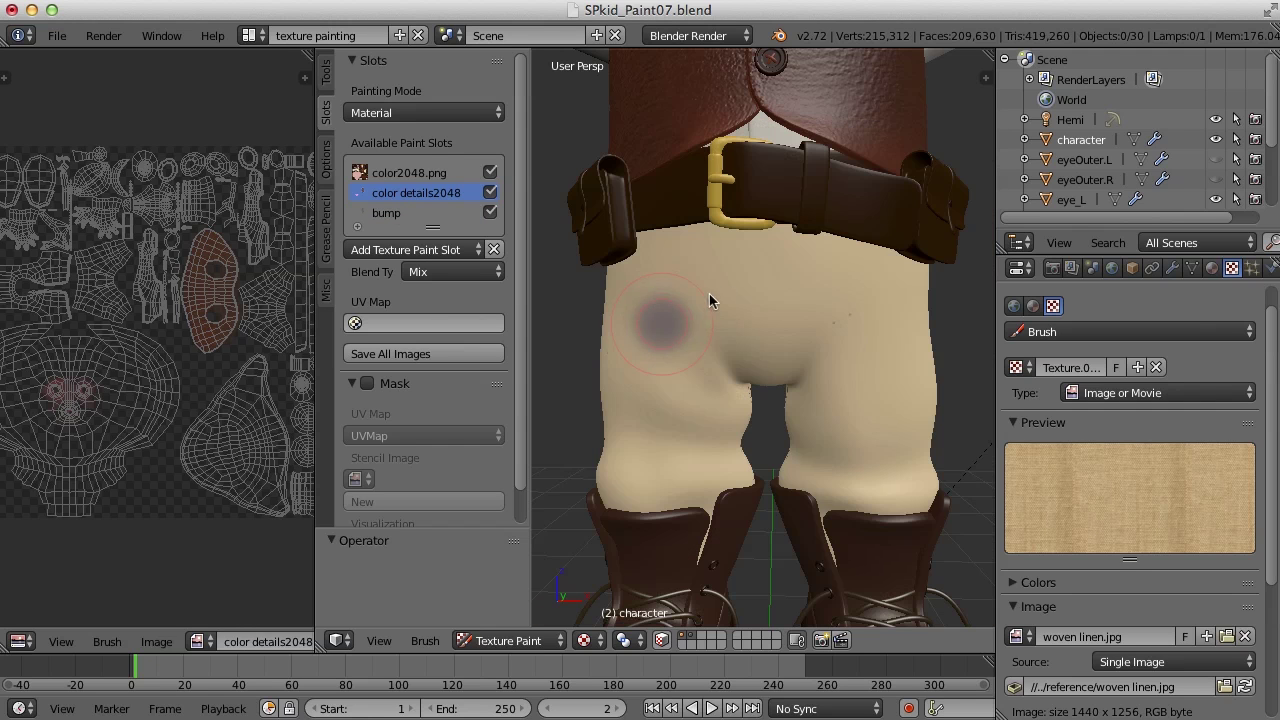
{"action": "left_click", "coordinate": [714, 294]}
{"action": "key", "text": "f"}
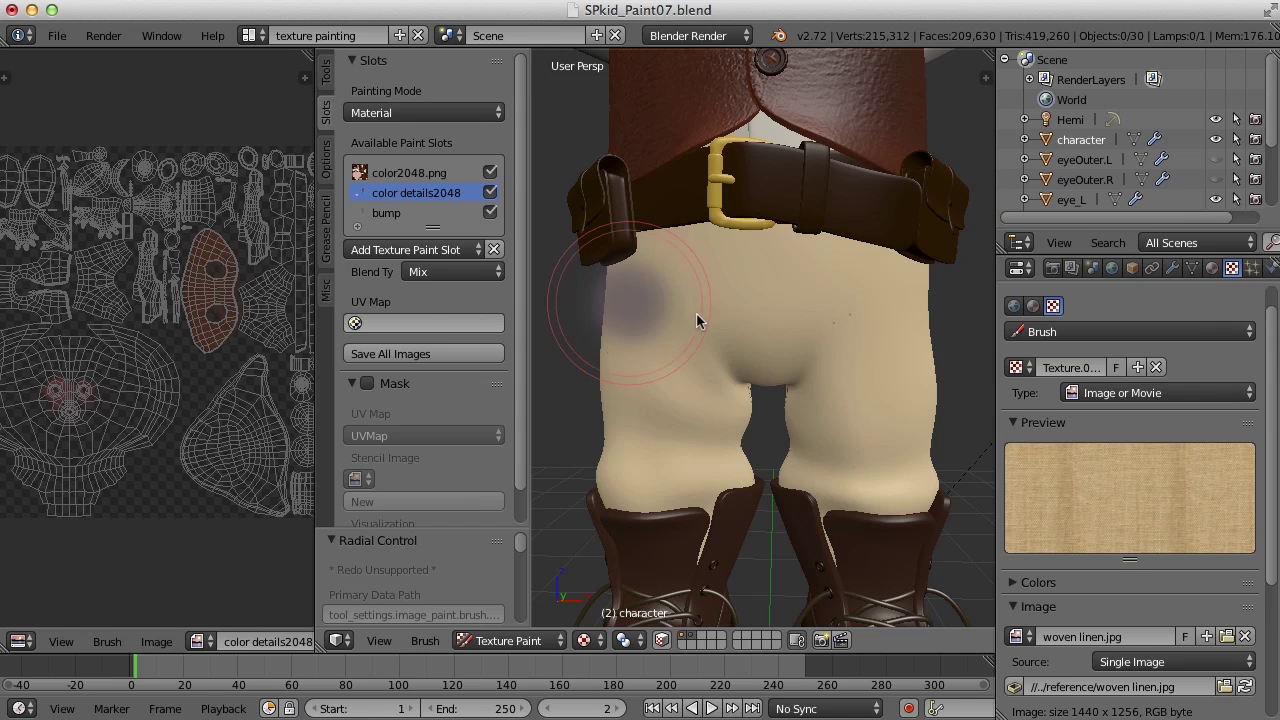
{"action": "left_click", "coordinate": [668, 279]}
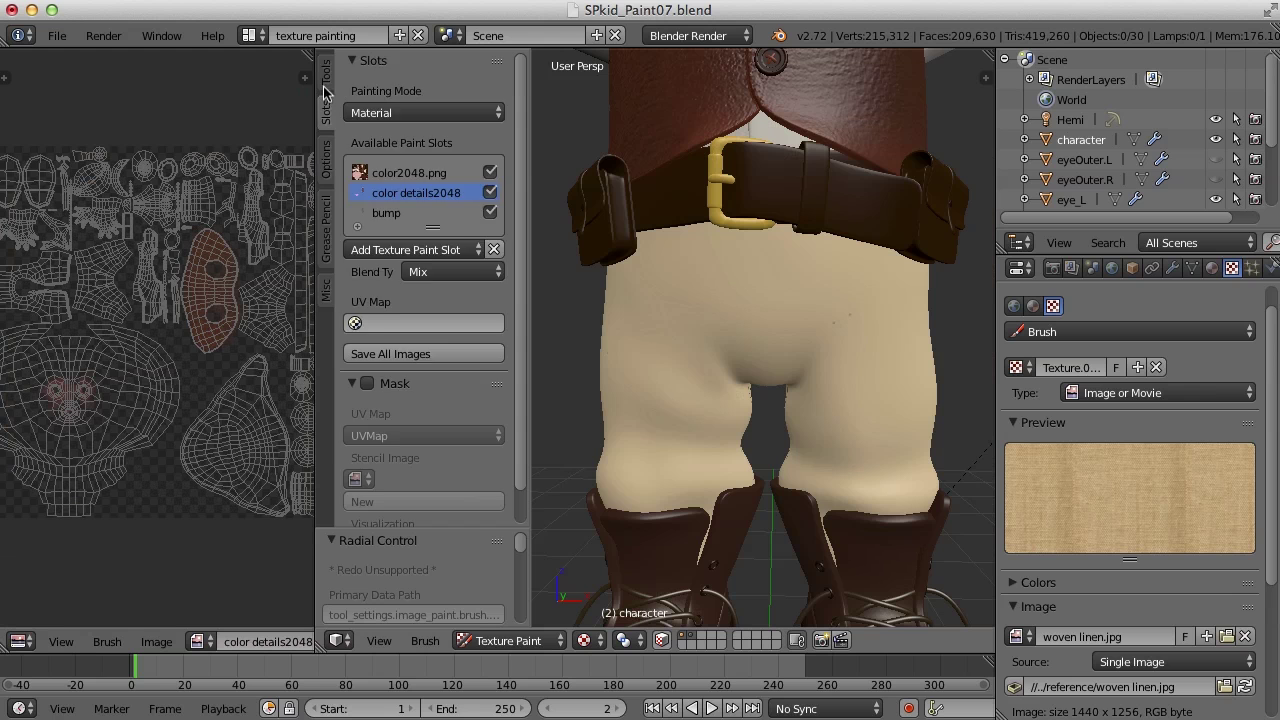
{"action": "left_click", "coordinate": [325, 72]}
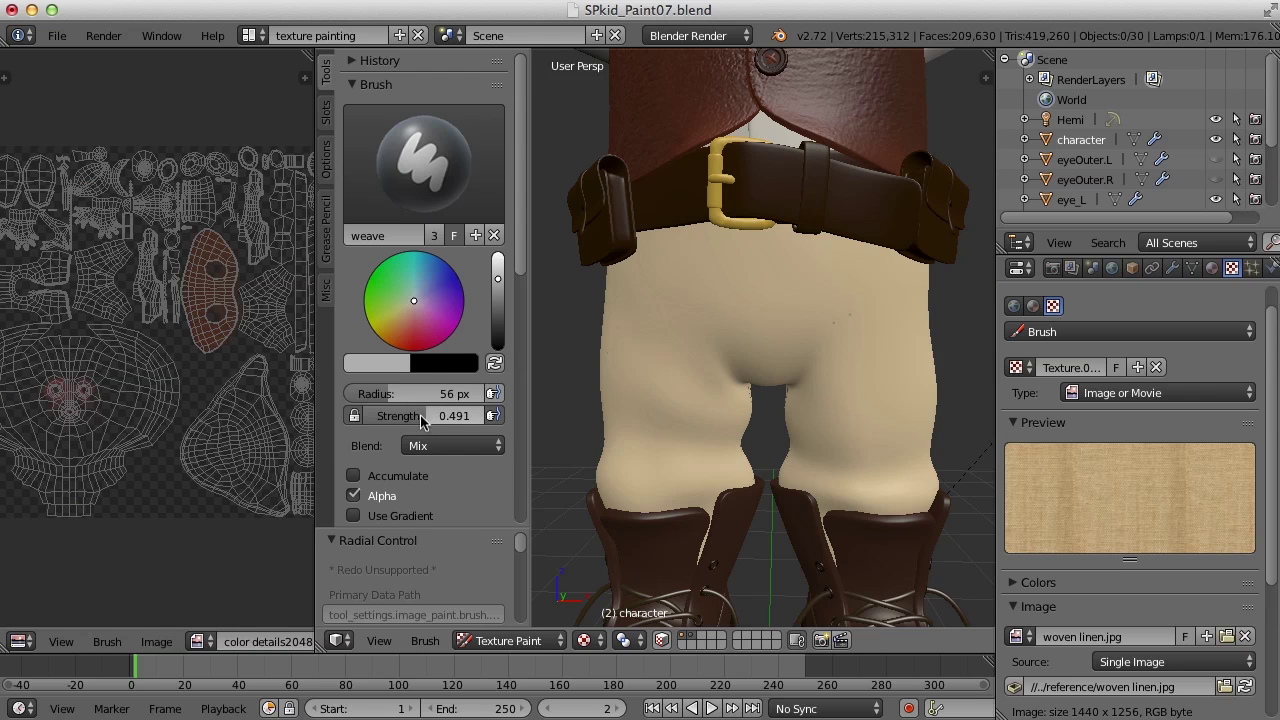
{"action": "left_click_drag", "start_coordinate": [428, 420], "coordinate": [420, 421]}
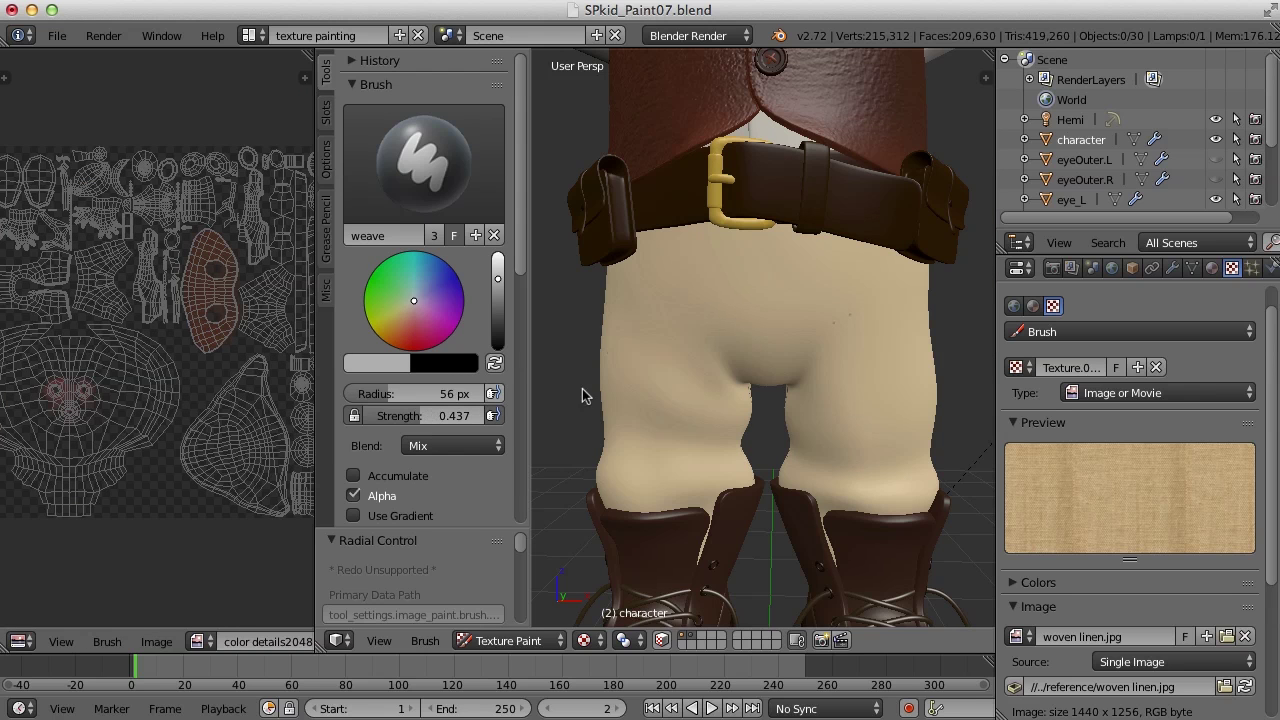
Enable face selection masking and select only the pants faces.
{"action": "left_click", "coordinate": [661, 640]}
{"action": "key", "text": "a"}
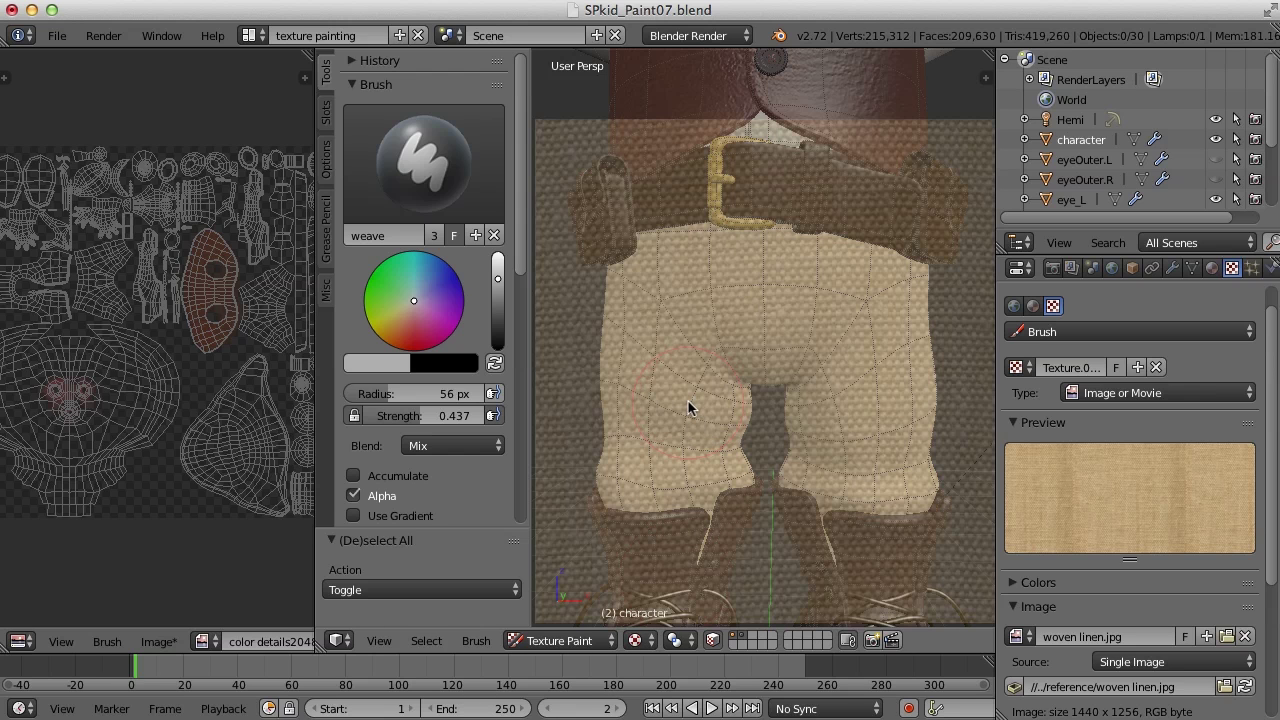
{"action": "key", "text": "l"}
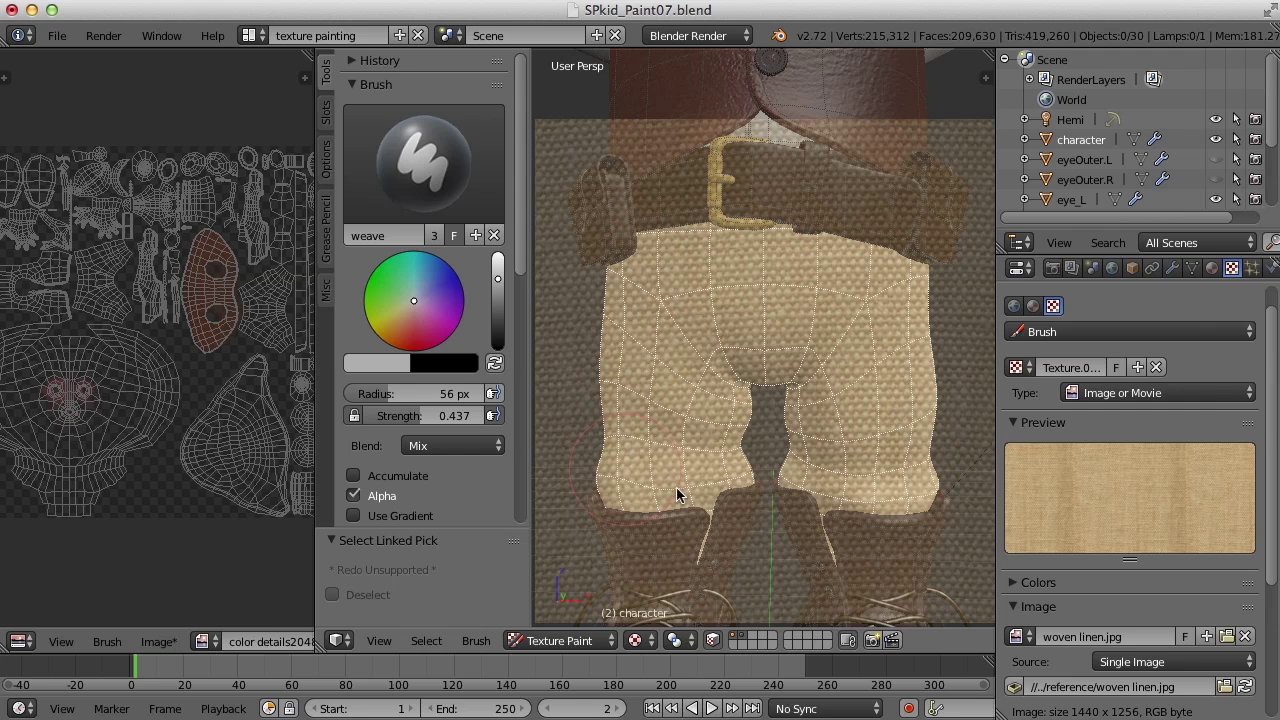
Toggle the brush texture overlay in the overlay and projection options.
{"action": "left_click", "coordinate": [326, 114]}
{"action": "left_click", "coordinate": [326, 156]}
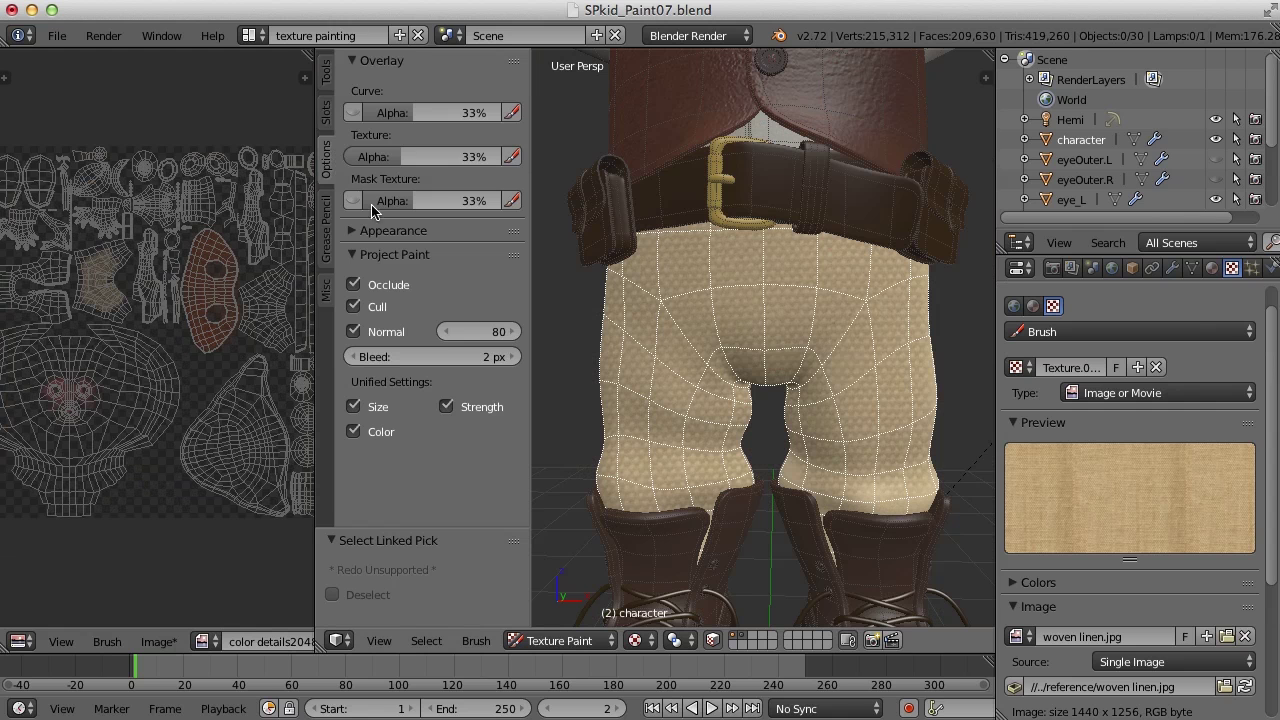
{"action": "left_click", "coordinate": [512, 157]}
{"action": "left_click", "coordinate": [326, 108]}
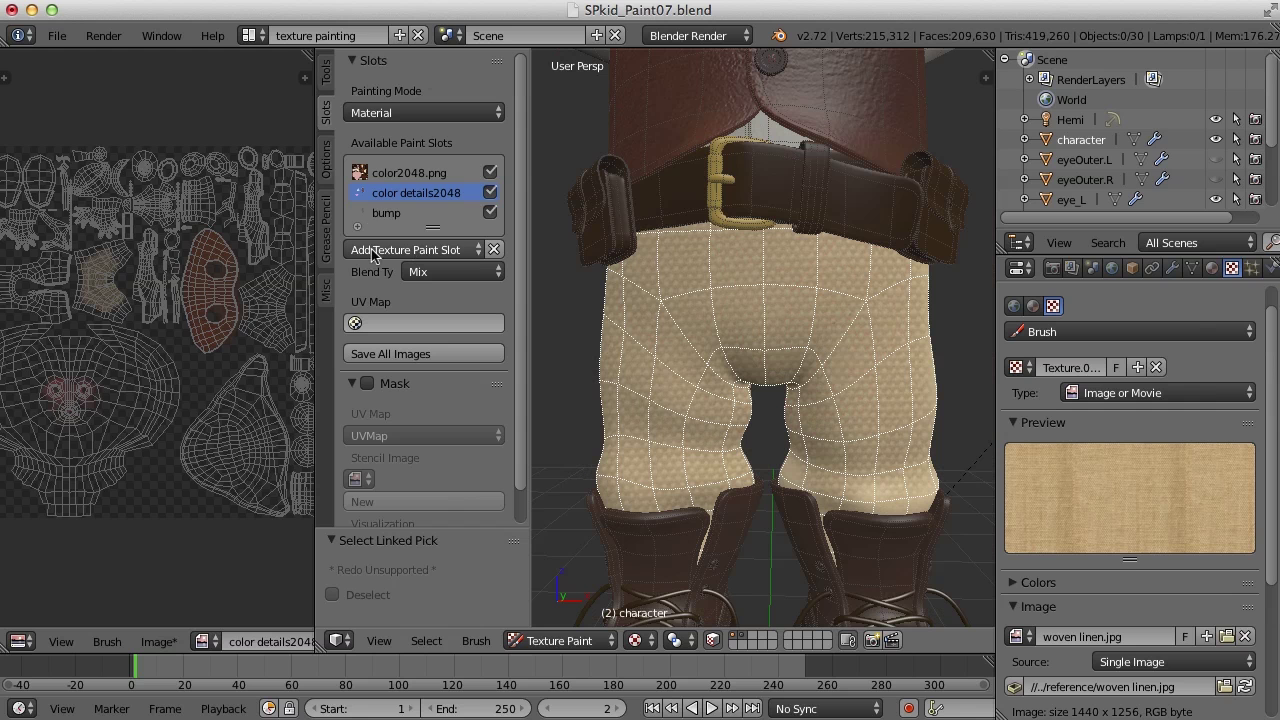
Stencil linen across the trousers in the bump image, then paint linen colour in color details2048.
{"action": "left_click", "coordinate": [388, 215]}
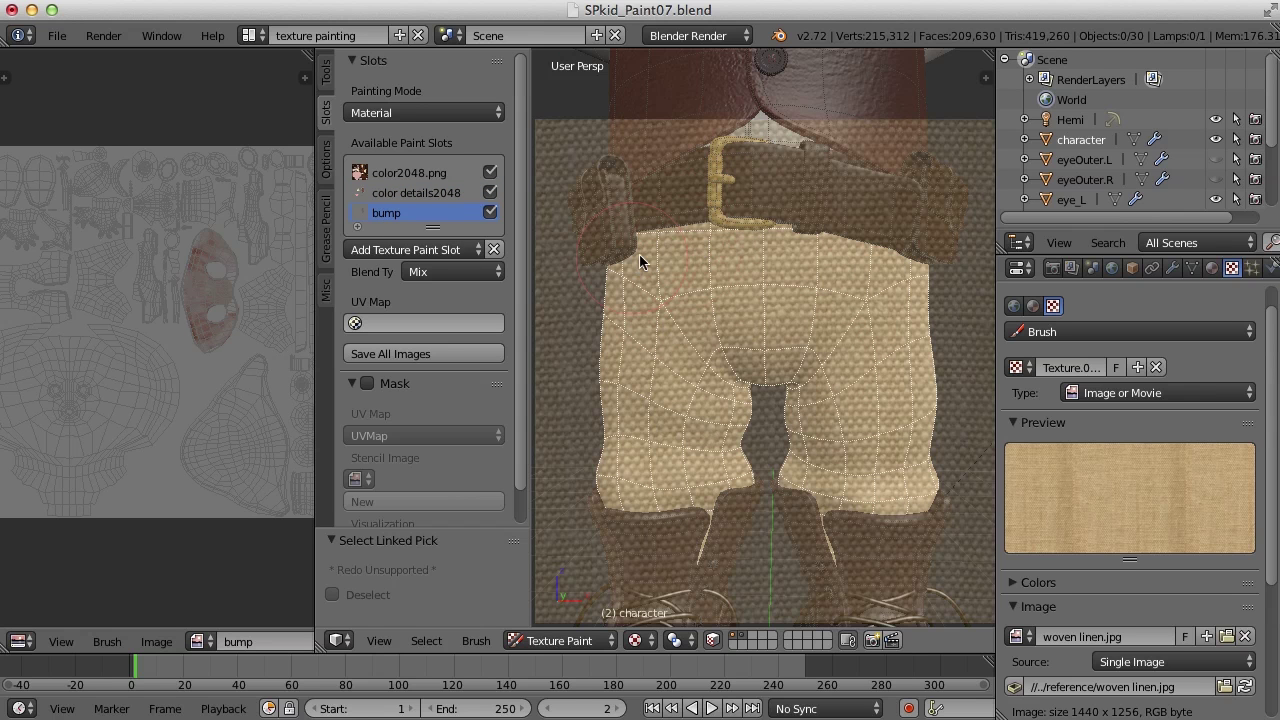
{"action": "mouse_move", "coordinate": [638, 245]}
{"action": "left_mouse_down"}
{"action": "mouse_move", "coordinate": [630, 332]}
{"action": "mouse_move", "coordinate": [640, 478]}
{"action": "mouse_move", "coordinate": [668, 426]}
{"action": "mouse_move", "coordinate": [693, 268]}
{"action": "mouse_move", "coordinate": [708, 466]}
{"action": "mouse_move", "coordinate": [741, 233]}
{"action": "mouse_move", "coordinate": [773, 287]}
{"action": "mouse_move", "coordinate": [782, 371]}
{"action": "mouse_move", "coordinate": [825, 246]}
{"action": "mouse_move", "coordinate": [826, 466]}
{"action": "mouse_move", "coordinate": [851, 436]}
{"action": "mouse_move", "coordinate": [869, 278]}
{"action": "mouse_move", "coordinate": [903, 376]}
{"action": "mouse_move", "coordinate": [906, 496]}
{"action": "mouse_move", "coordinate": [714, 477]}
{"action": "mouse_move", "coordinate": [649, 489]}
{"action": "mouse_move", "coordinate": [726, 509]}
{"action": "mouse_move", "coordinate": [888, 491]}
{"action": "mouse_move", "coordinate": [829, 487]}
{"action": "mouse_move", "coordinate": [721, 521]}
{"action": "mouse_move", "coordinate": [724, 378]}
{"action": "mouse_move", "coordinate": [746, 339]}
{"action": "left_mouse_up"}
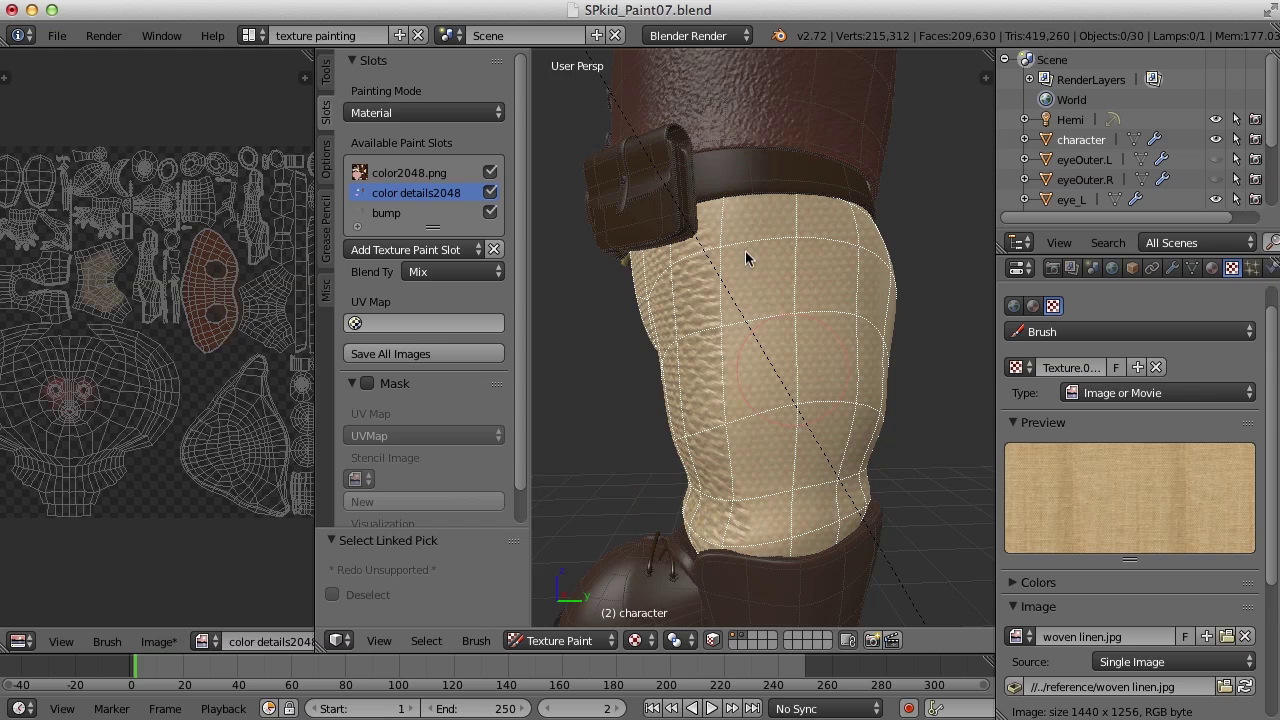
{"action": "left_click", "coordinate": [403, 213]}
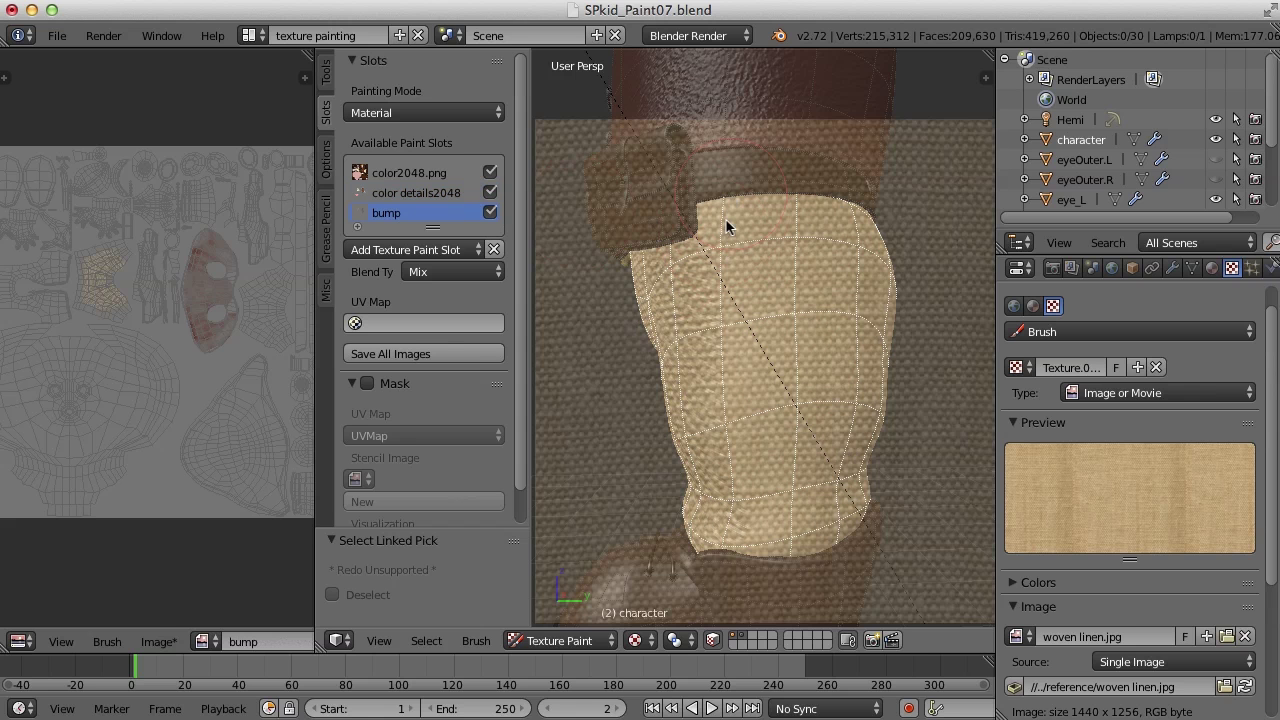
{"action": "mouse_move", "coordinate": [690, 233]}
{"action": "left_mouse_down"}
{"action": "mouse_move", "coordinate": [720, 530]}
{"action": "mouse_move", "coordinate": [747, 234]}
{"action": "mouse_move", "coordinate": [775, 527]}
{"action": "mouse_move", "coordinate": [794, 268]}
{"action": "mouse_move", "coordinate": [813, 290]}
{"action": "mouse_move", "coordinate": [826, 513]}
{"action": "mouse_move", "coordinate": [824, 380]}
{"action": "mouse_move", "coordinate": [797, 226]}
{"action": "mouse_move", "coordinate": [644, 240]}
{"action": "mouse_move", "coordinate": [686, 448]}
{"action": "left_mouse_up"}
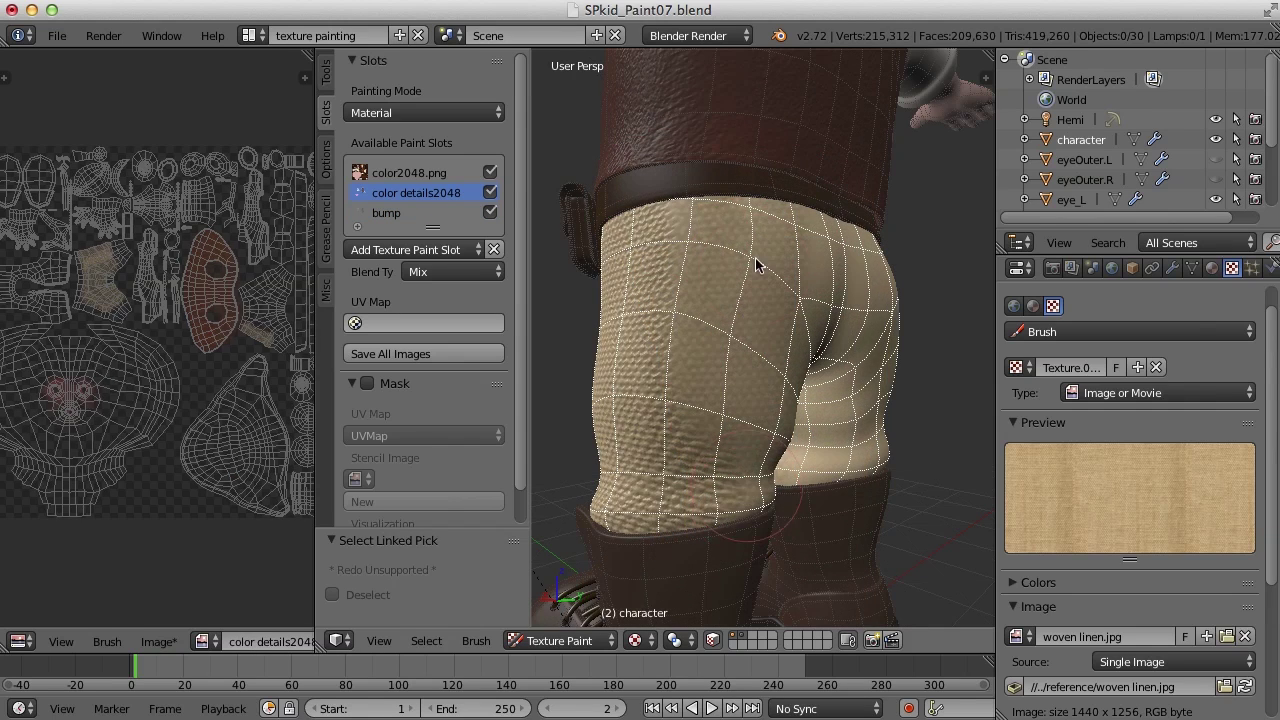
{"action": "left_click", "coordinate": [408, 212]}
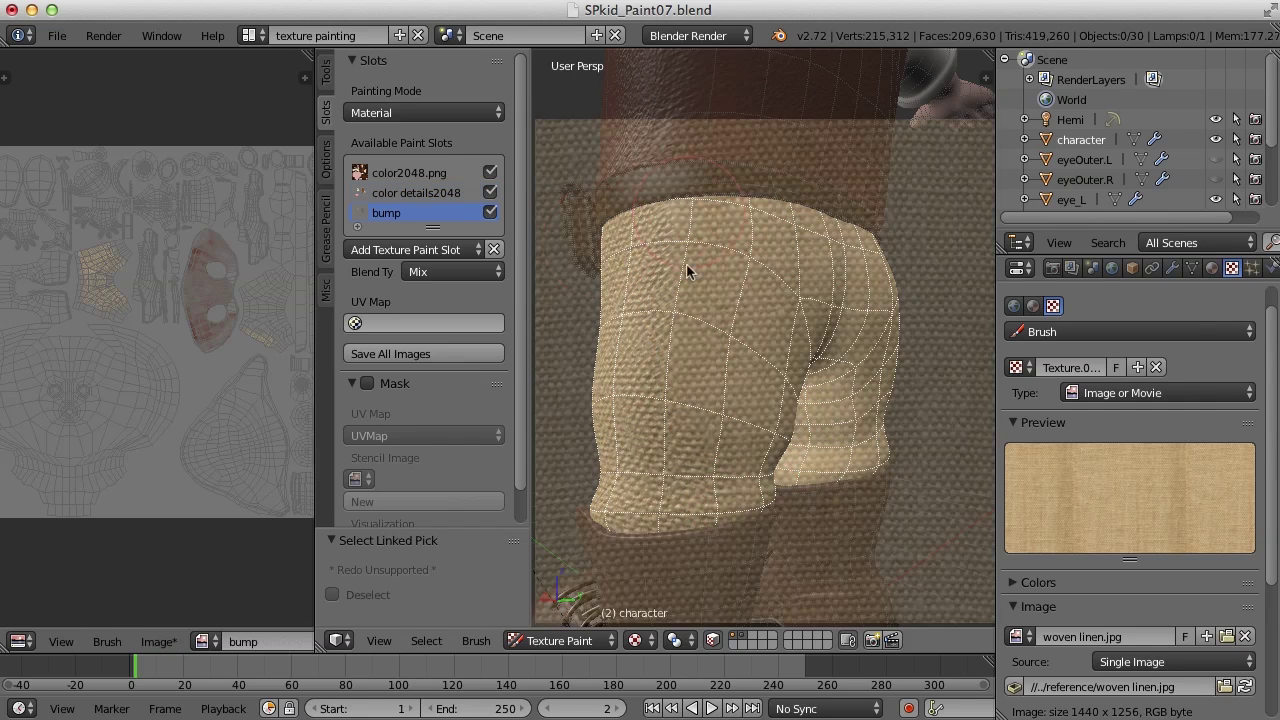
{"action": "mouse_move", "coordinate": [706, 293]}
{"action": "left_mouse_down"}
{"action": "mouse_move", "coordinate": [715, 467]}
{"action": "mouse_move", "coordinate": [782, 231]}
{"action": "mouse_move", "coordinate": [750, 508]}
{"action": "left_mouse_up"}
{"action": "left_click_drag", "start_coordinate": [690, 237], "coordinate": [686, 371]}
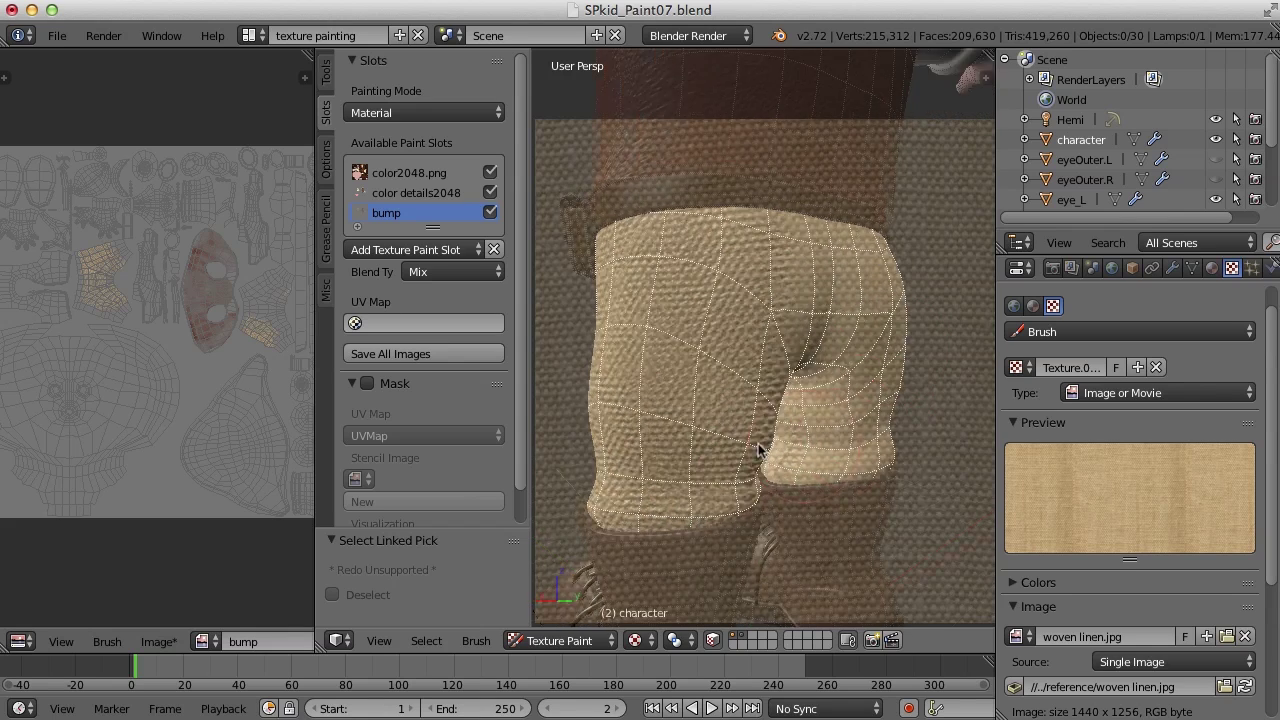
{"action": "left_click", "coordinate": [416, 193]}
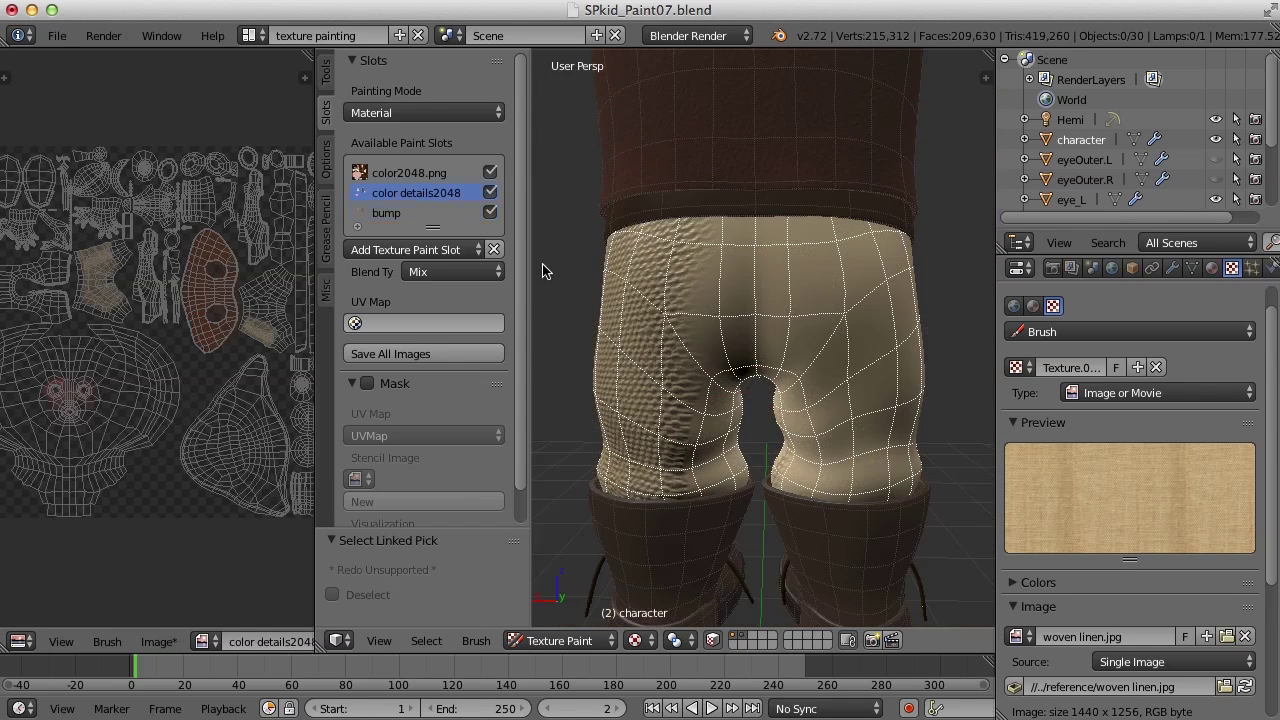
{"action": "mouse_move", "coordinate": [670, 265]}
{"action": "left_mouse_down"}
{"action": "mouse_move", "coordinate": [665, 495]}
{"action": "mouse_move", "coordinate": [720, 420]}
{"action": "mouse_move", "coordinate": [750, 297]}
{"action": "mouse_move", "coordinate": [806, 280]}
{"action": "mouse_move", "coordinate": [826, 526]}
{"action": "mouse_move", "coordinate": [863, 360]}
{"action": "mouse_move", "coordinate": [893, 405]}
{"action": "mouse_move", "coordinate": [857, 449]}
{"action": "left_mouse_up"}
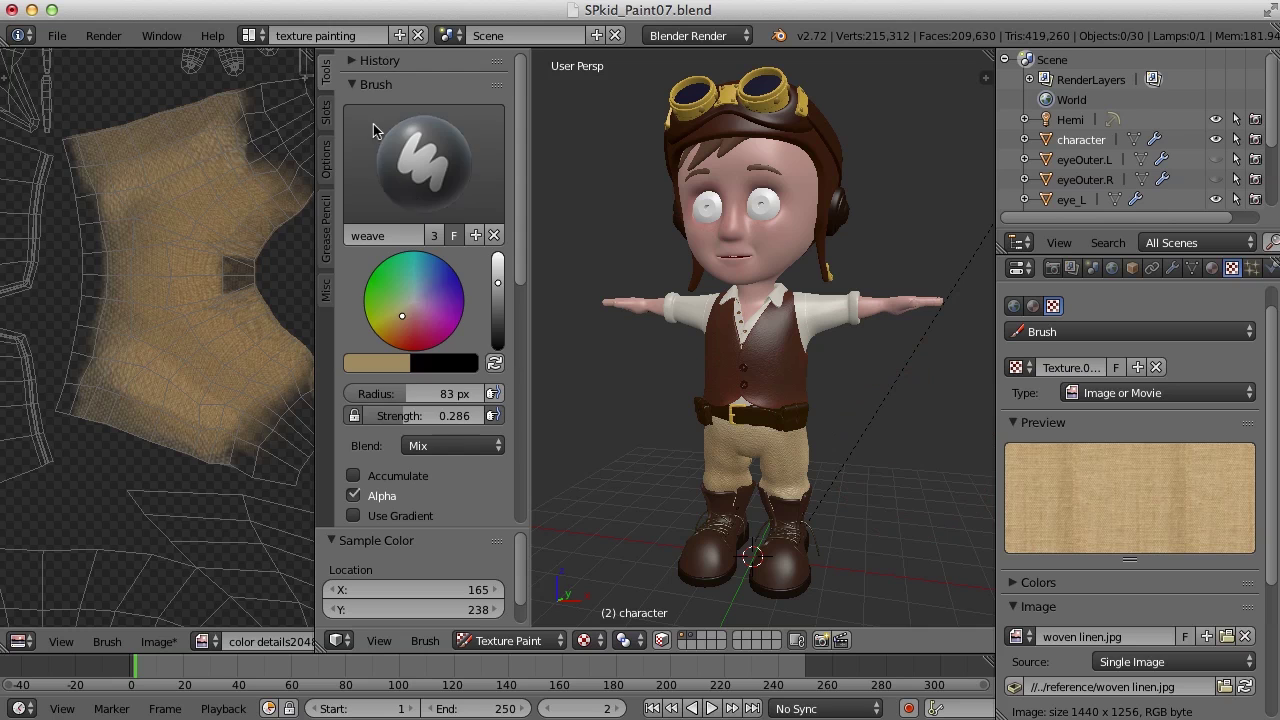
Save the modified bump and color details2048 images with Save All Images.
{"action": "left_click", "coordinate": [325, 118]}
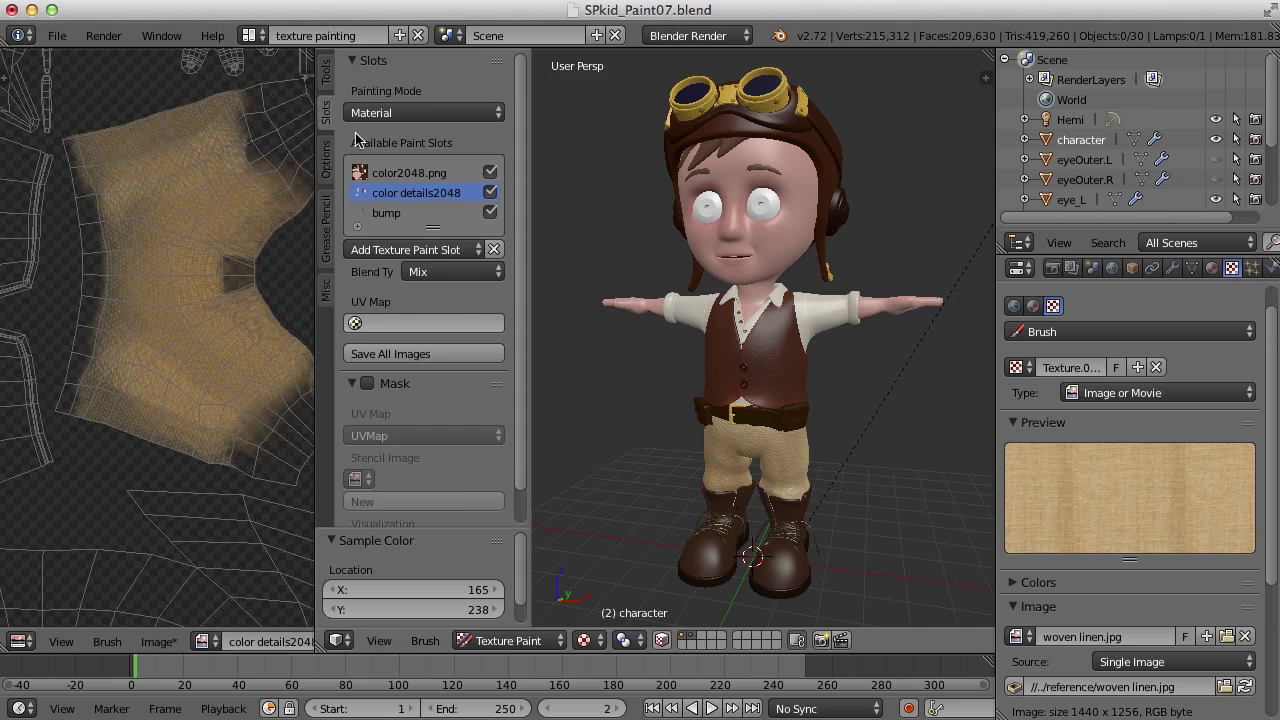
{"action": "left_click", "coordinate": [452, 356]}
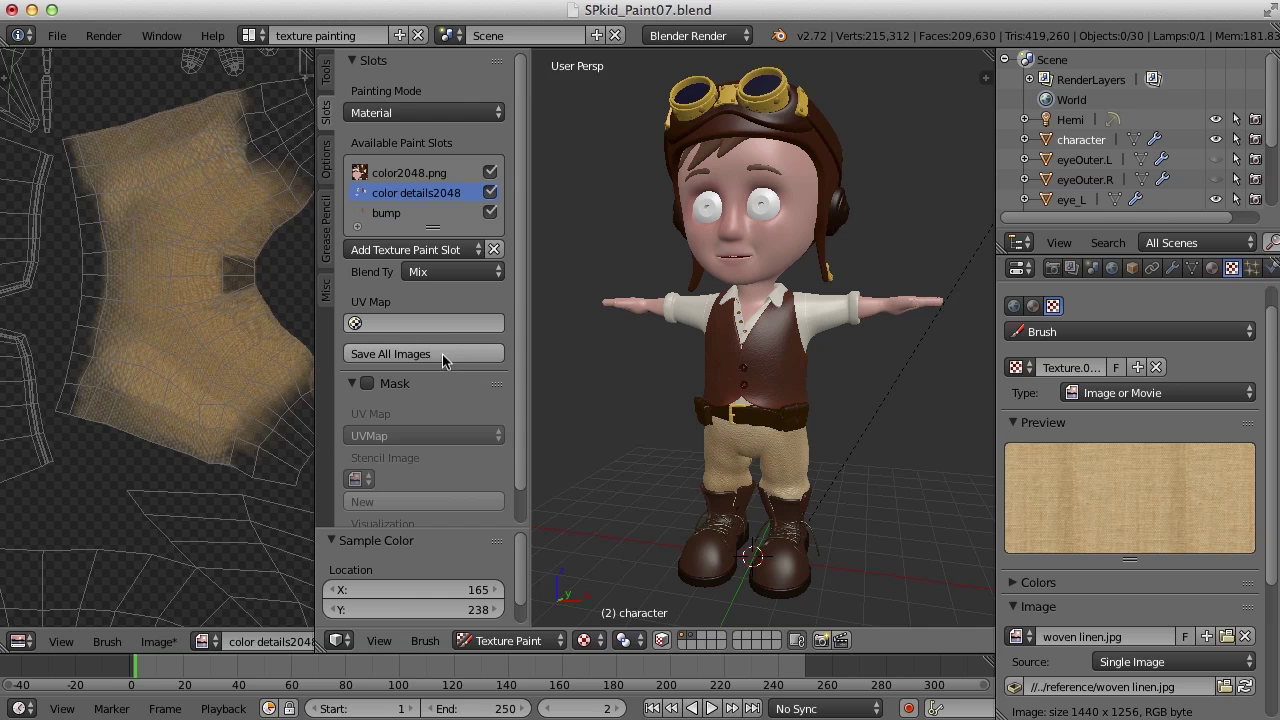
{"action": "left_click", "coordinate": [446, 354]}
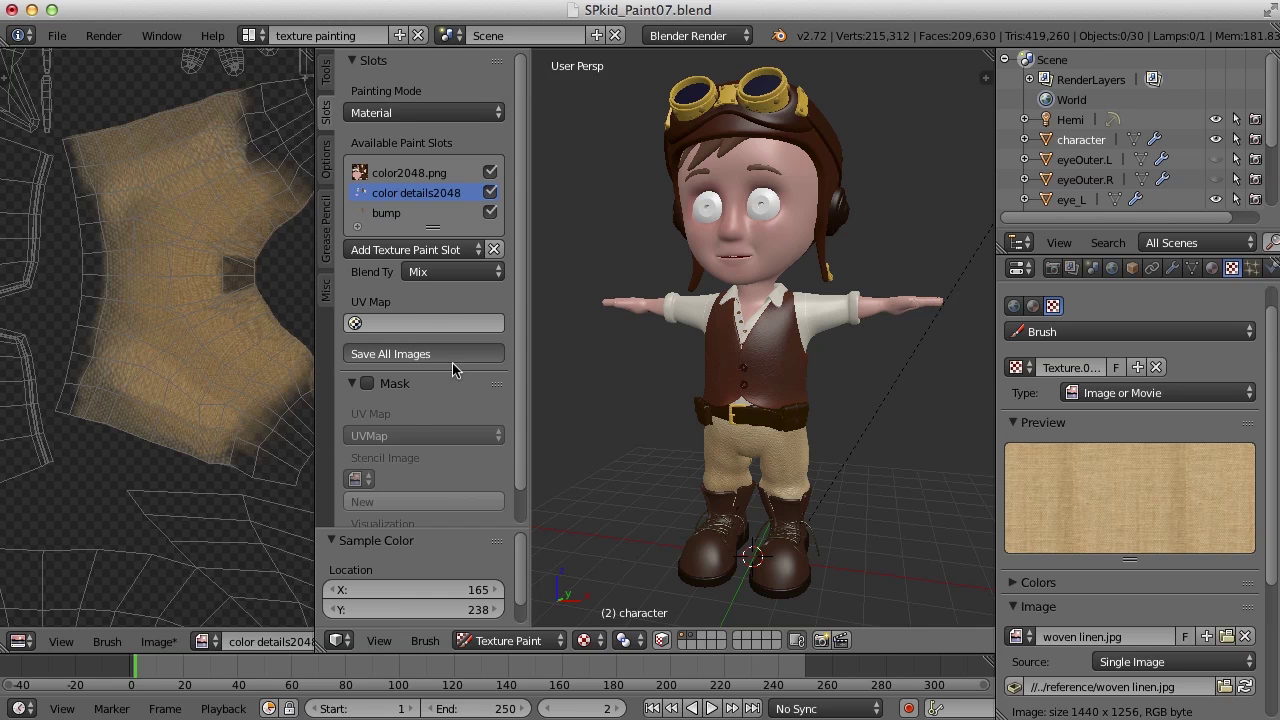